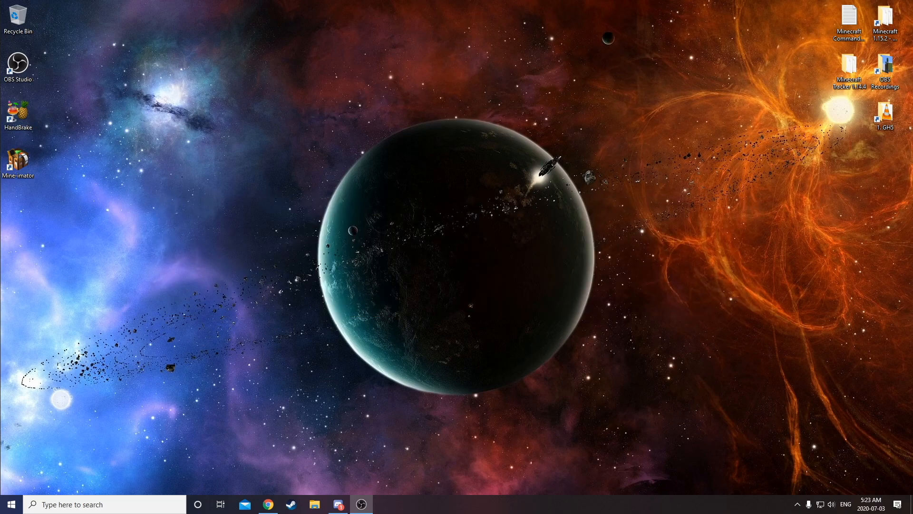
Download the recommended Mine-imator installer from mineimator.com and install the program.
click(18, 160)
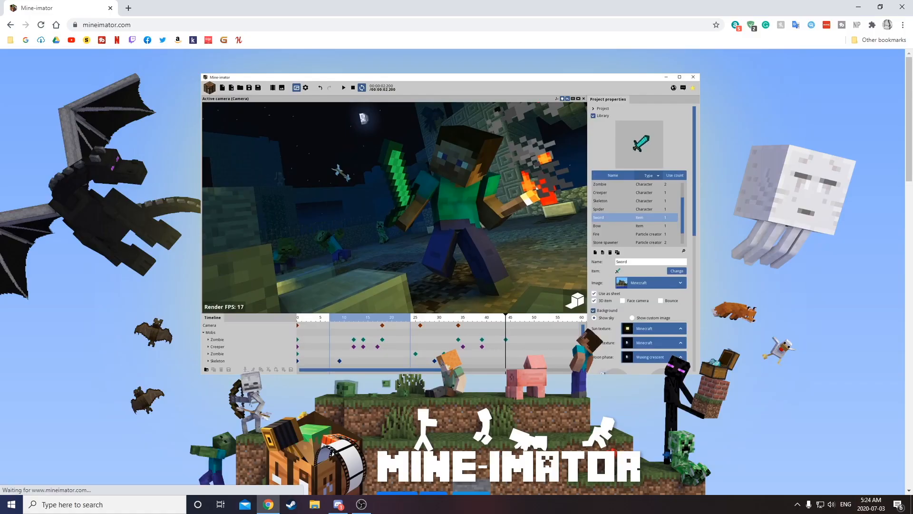
scroll(870, 233, down, 9)
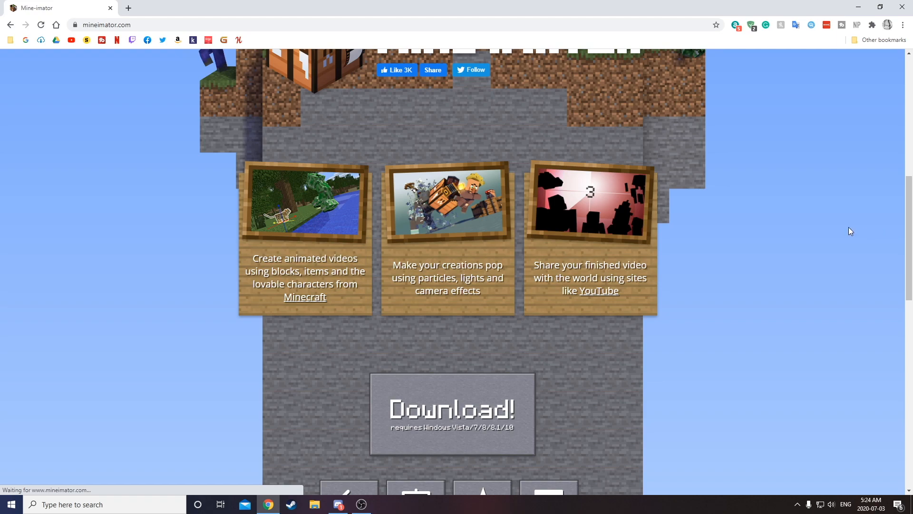
scroll(845, 231, down, 4)
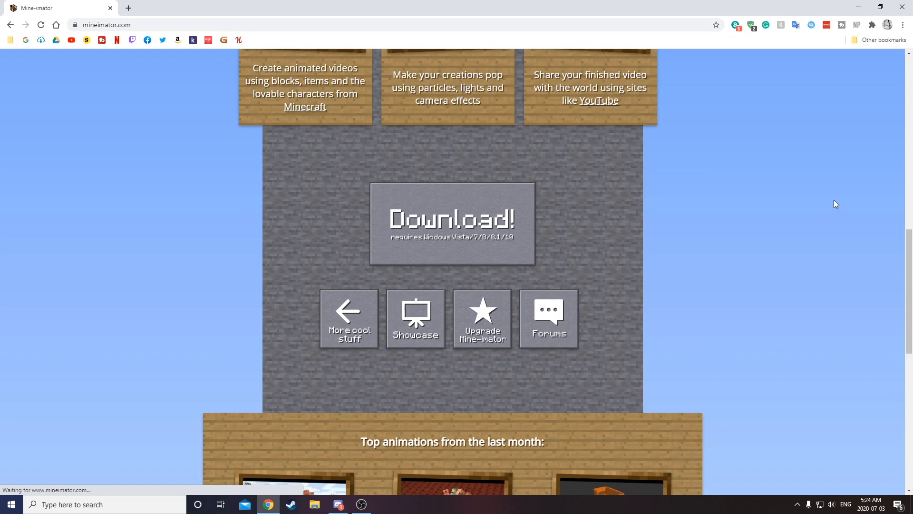
click(456, 233)
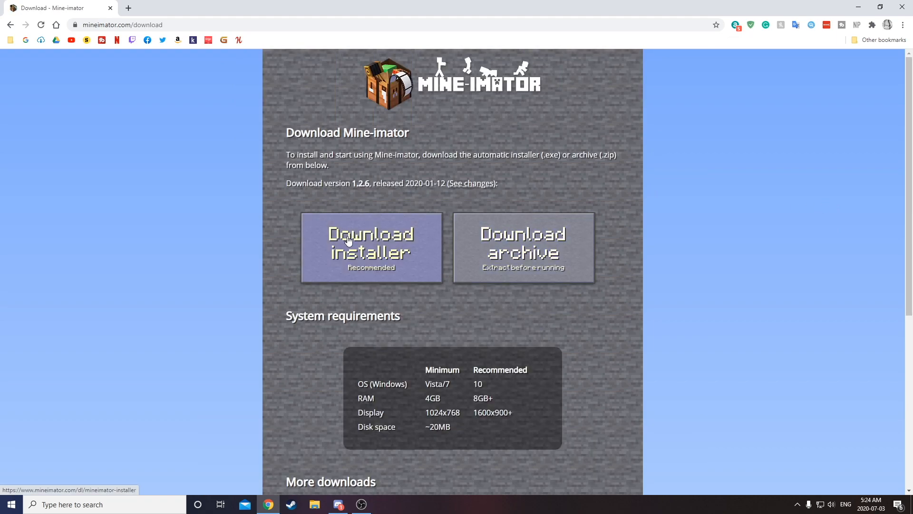
click(354, 243)
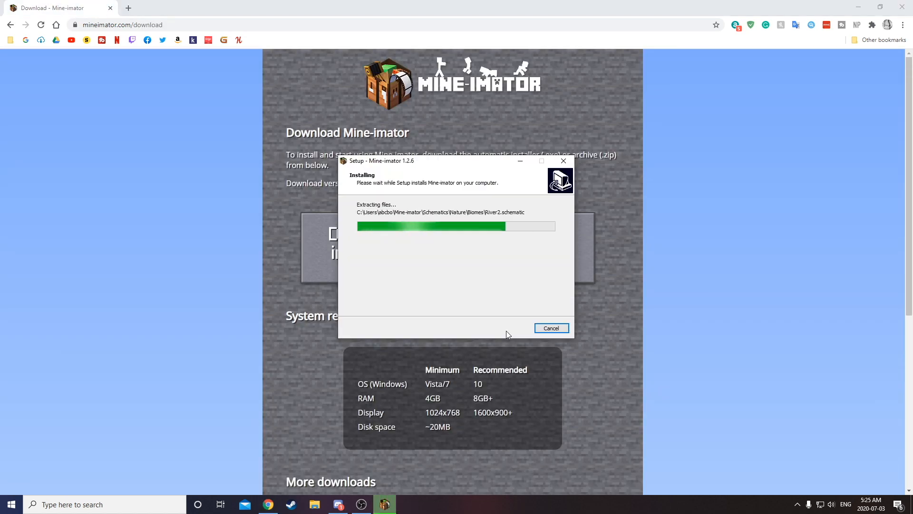
click(508, 329)
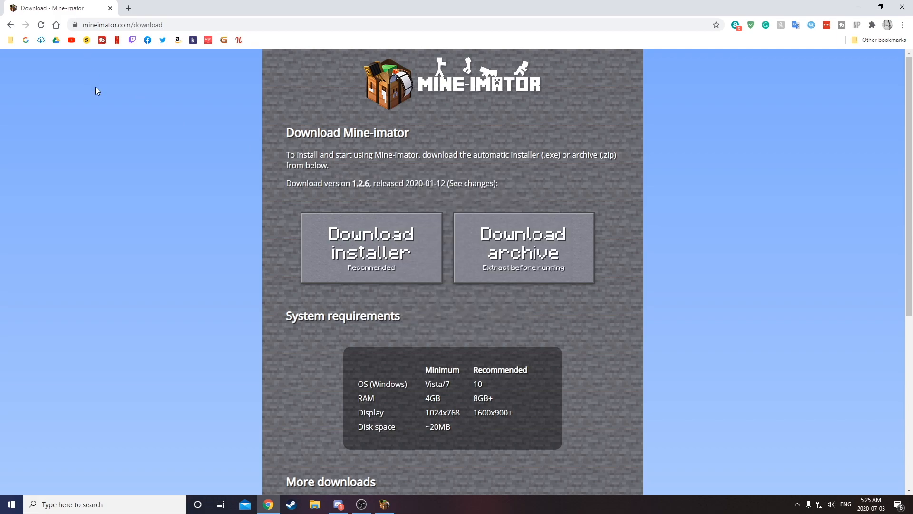
Open the website's Upgrade Mine-imator page and go to its donation options.
scroll(279, 231, down, 6)
scroll(283, 226, up, 6)
click(412, 97)
scroll(495, 257, down, 6)
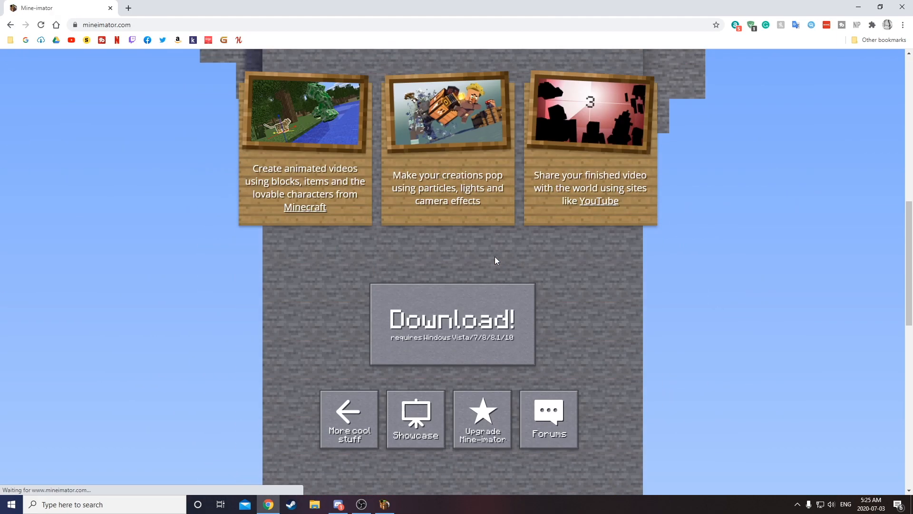
scroll(494, 261, down, 5)
click(483, 175)
scroll(481, 222, down, 4)
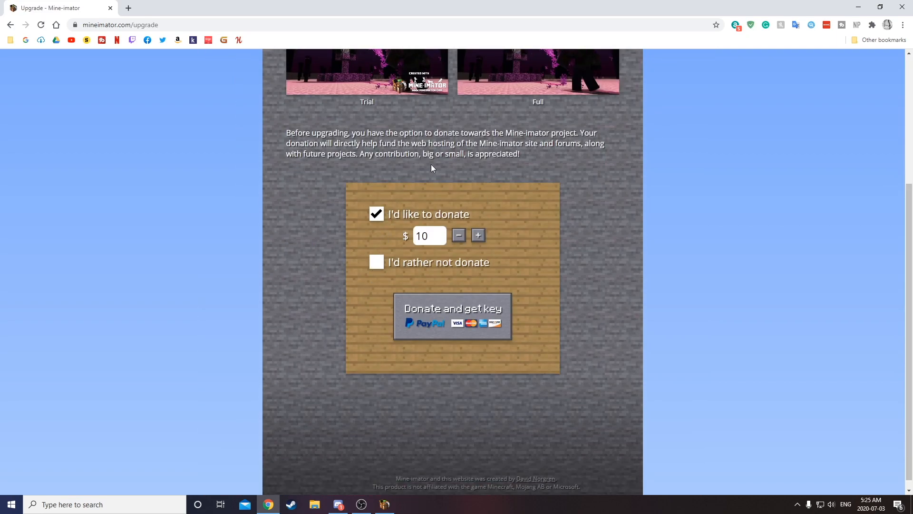
scroll(470, 179, up, 4)
scroll(466, 200, down, 4)
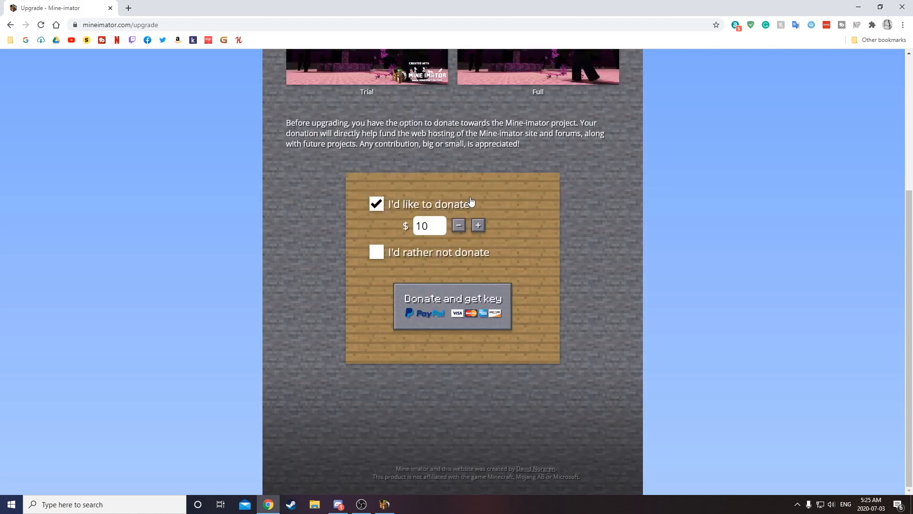
Choose not to donate, get the Mine-imator upgrade key and select the key text.
click(391, 256)
click(456, 315)
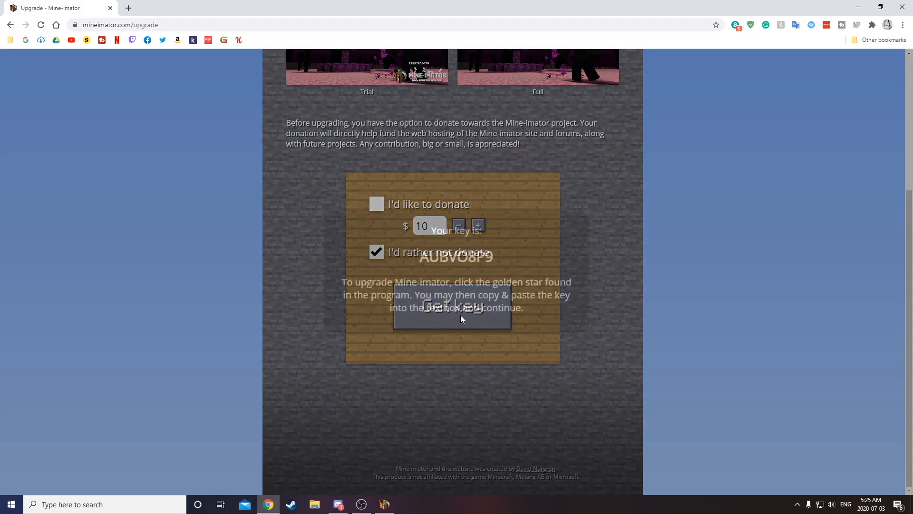
double_click(461, 257)
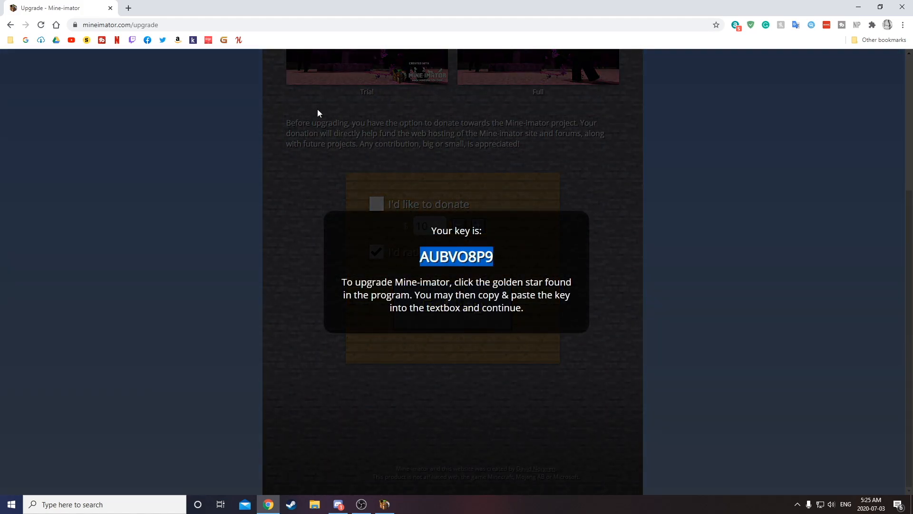
Switch to Mine-imator and create a new project named Tutorial2.
key(alt+Tab)
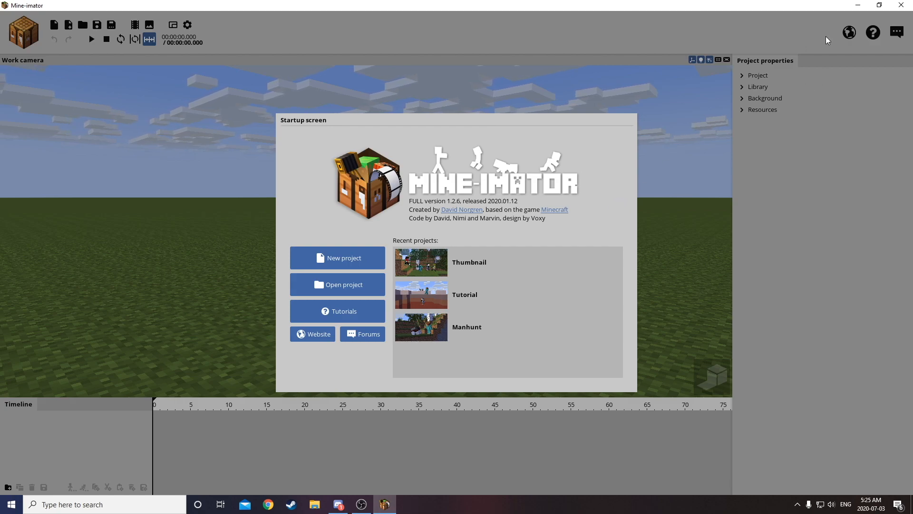
click(340, 265)
drag(475, 193, 400, 196)
text(Tutorial2)
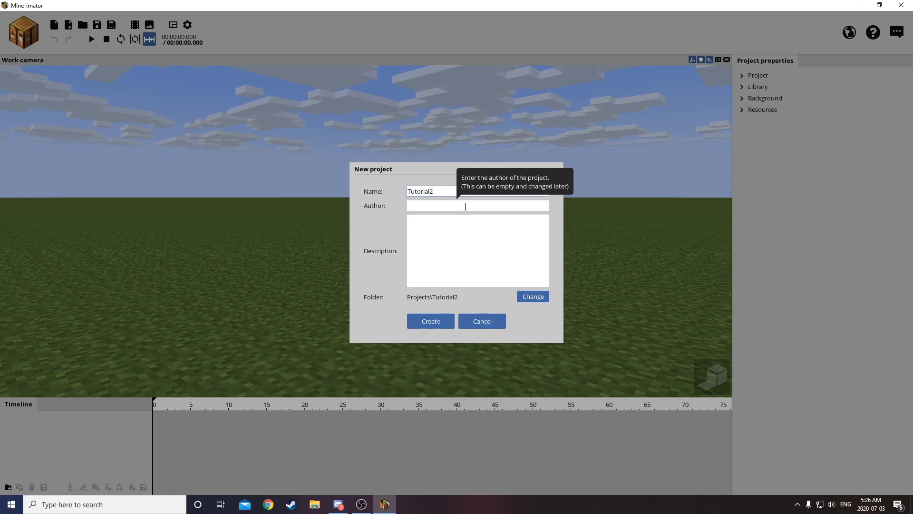
click(441, 320)
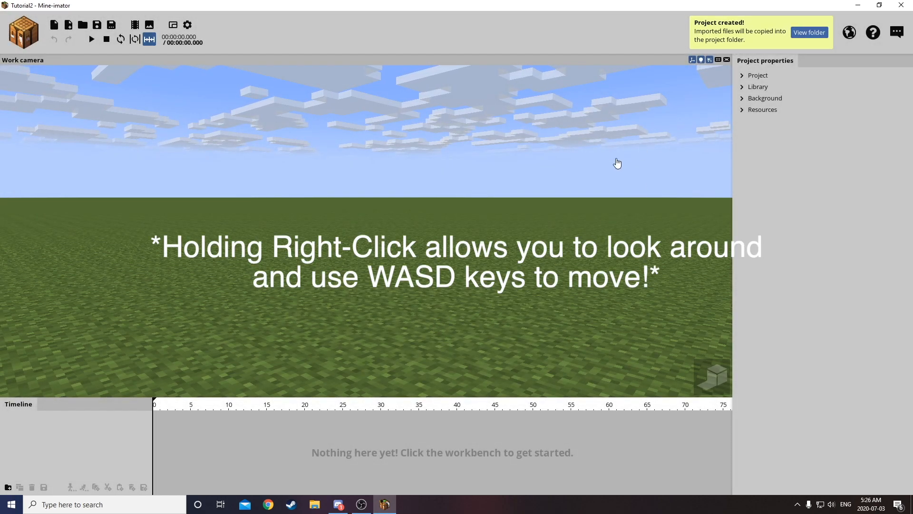
right_drag(618, 163, 546, 200)
key(s)
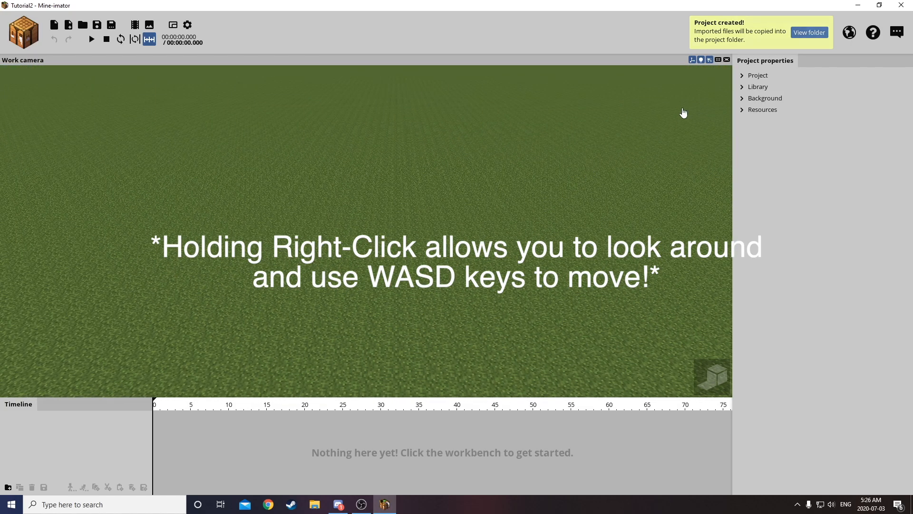
Minimize Mine-imator, open the Minecraft Launcher and start the OptiFine 1.15.2 installation of Java Edition.
click(858, 6)
click(105, 504)
text(minecr)
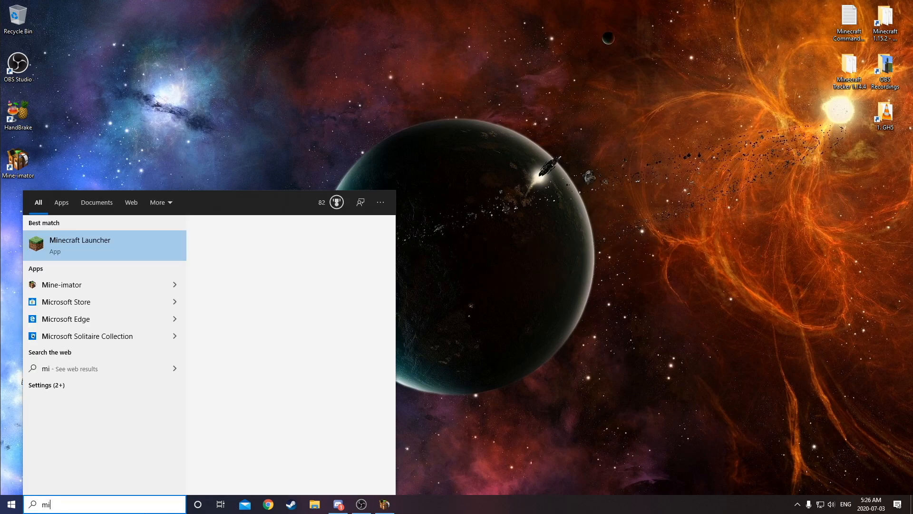
key(Return)
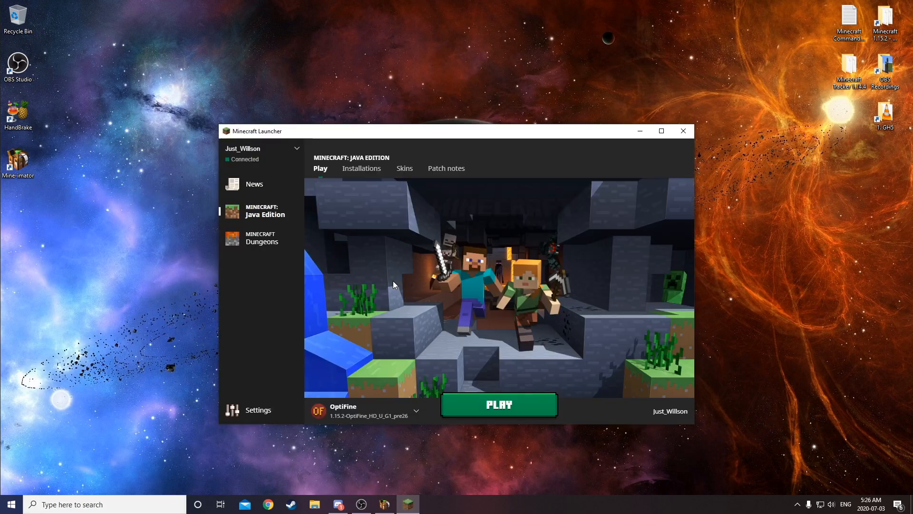
click(495, 402)
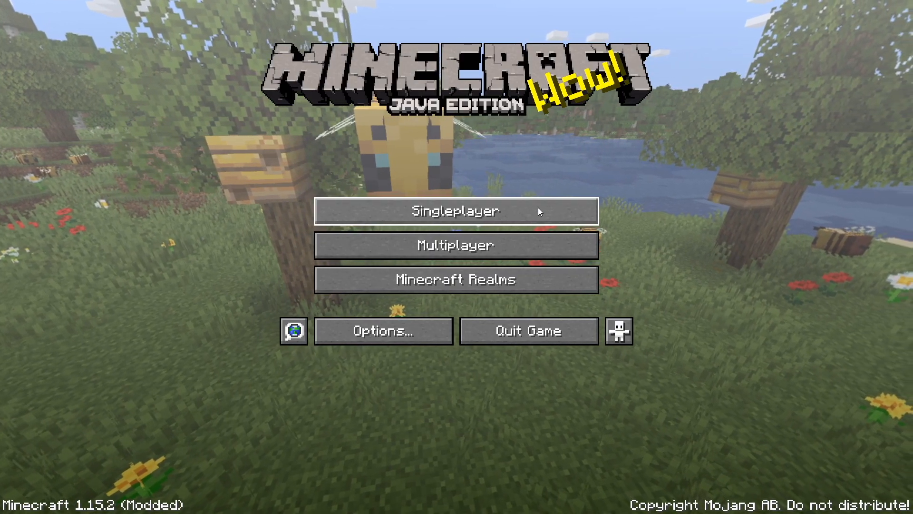
Start a new singleplayer world and name it Thumbnail.
click(538, 209)
click(554, 448)
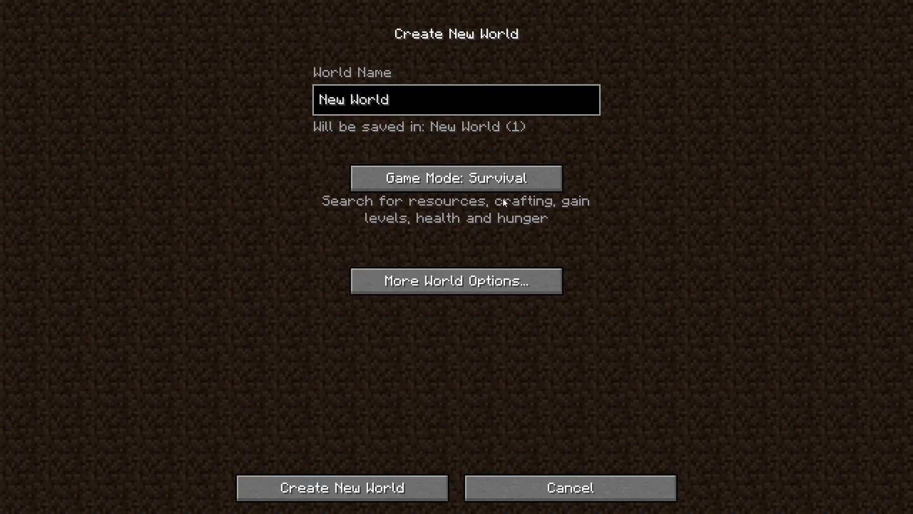
key(BackSpace)
key(BackSpace)
key(BackSpace)
key(BackSpace)
key(BackSpace)
key(BackSpace)
key(BackSpace)
key(BackSpace)
key(BackSpace)
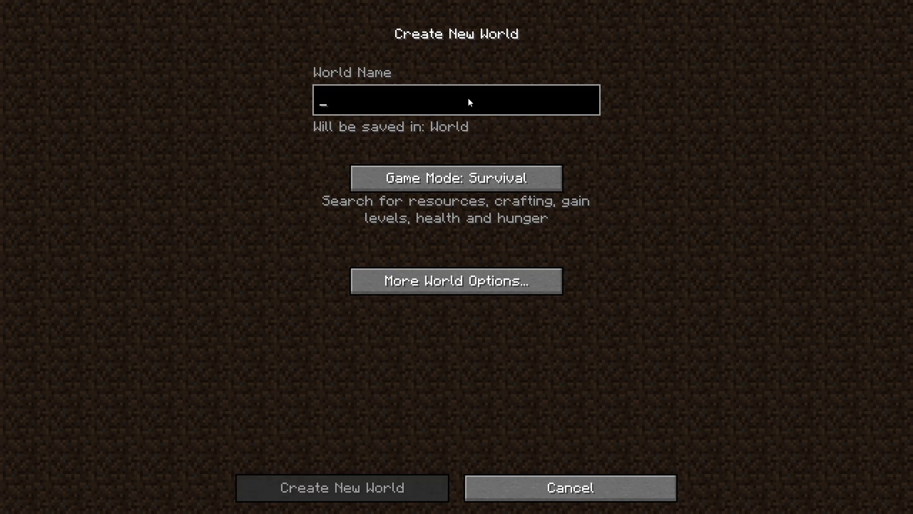
text(Thumbnail)
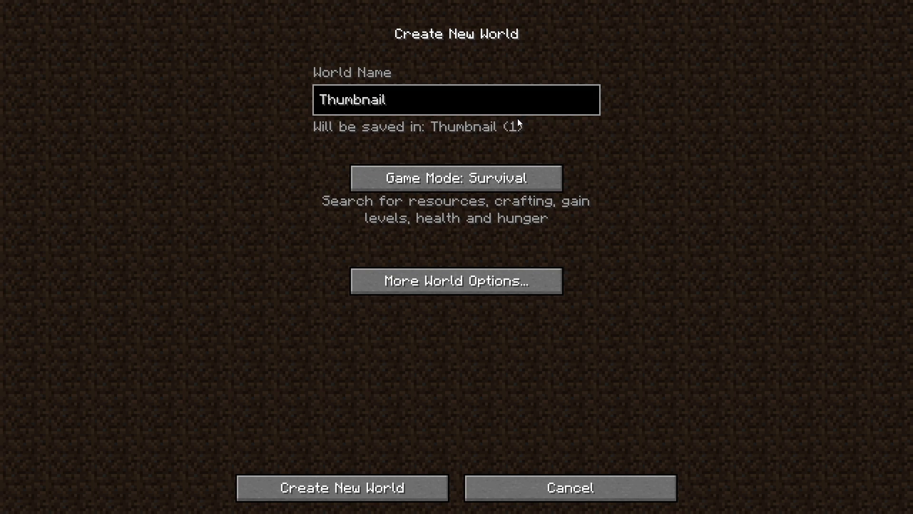
Set the game mode to Creative and create the world.
click(531, 183)
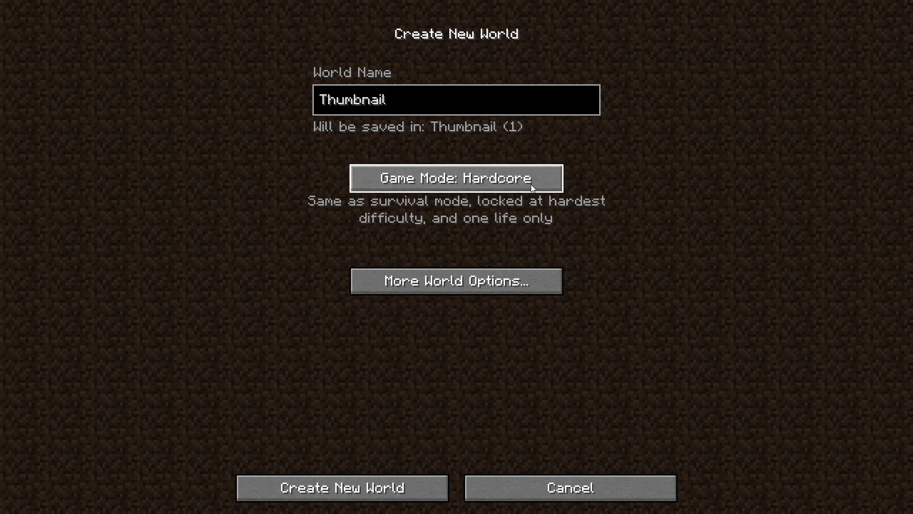
click(531, 183)
click(390, 489)
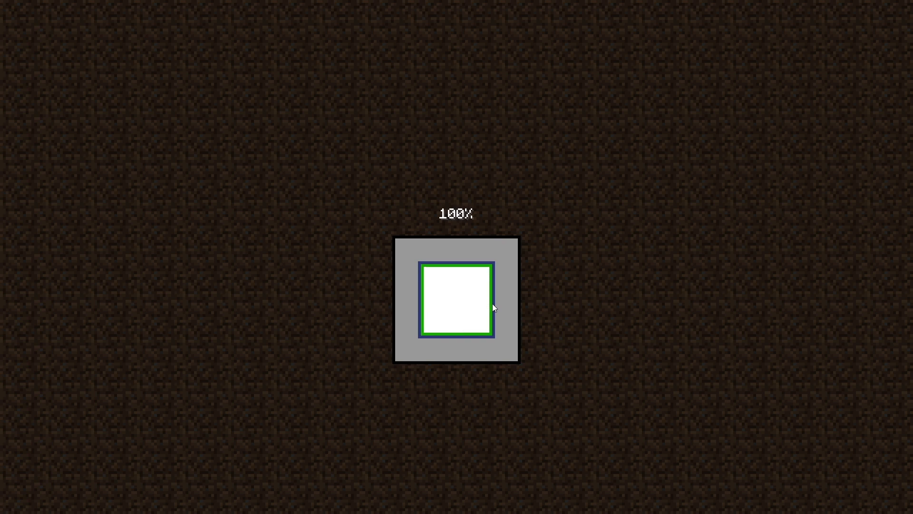
Take off and fly to the dirt and stone hillside with the red flower.
key(w)
key(space)
key(space)
key(w)
key(space)
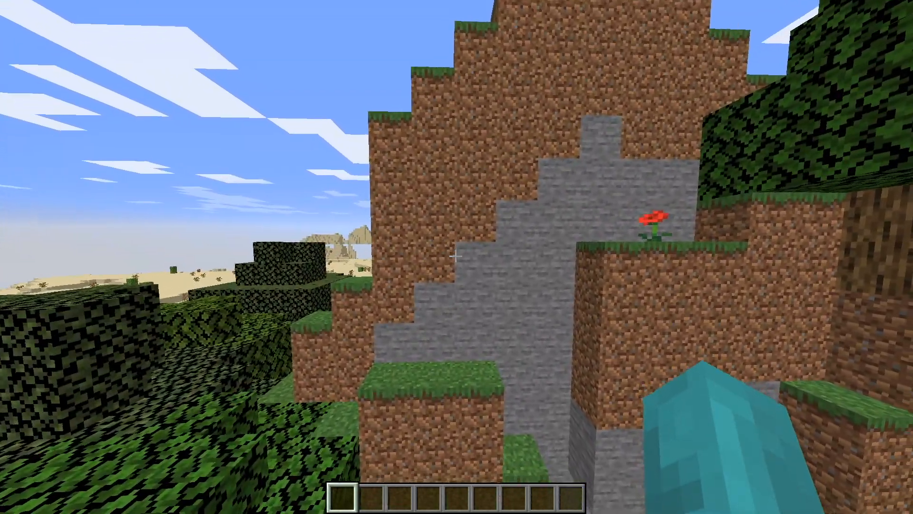
key(space)
key(shift)
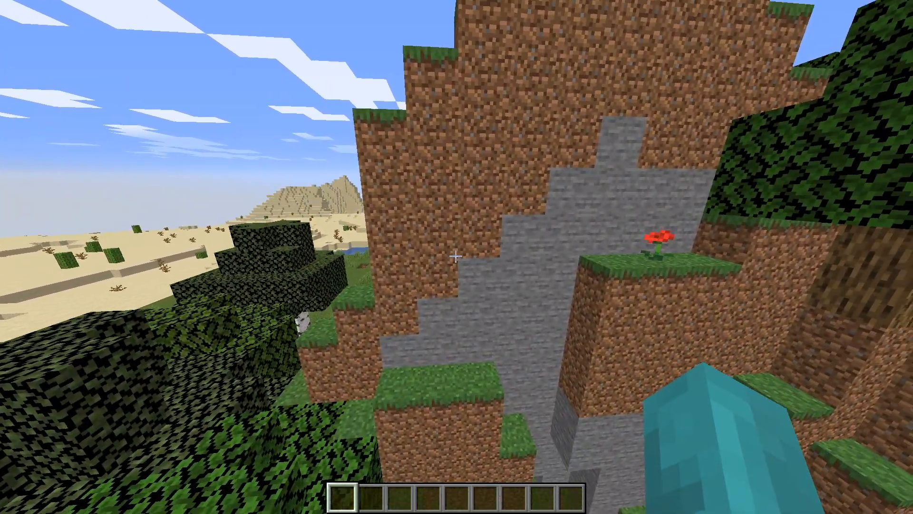
Fly around the hill and back away to frame its stone face between the desert and the forest.
key(s)
key(s)
key(a)
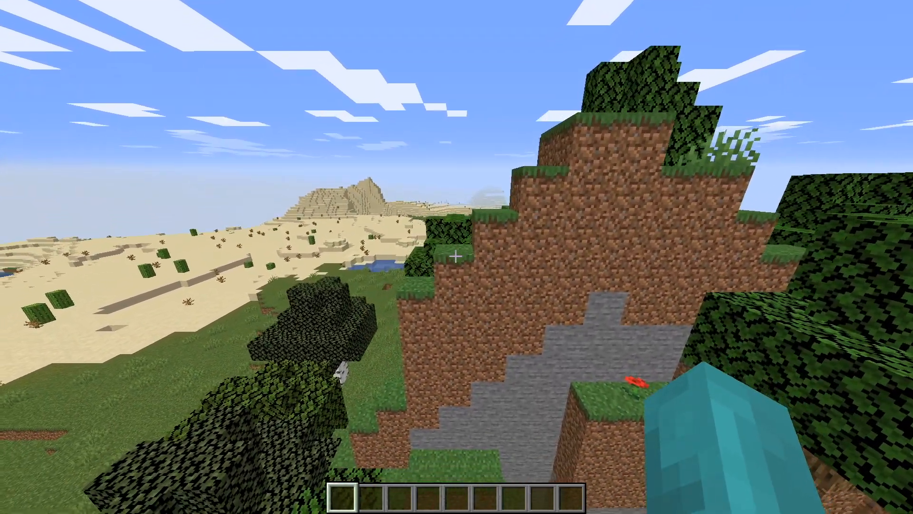
key(w)
key(s)
key(a)
key(space)
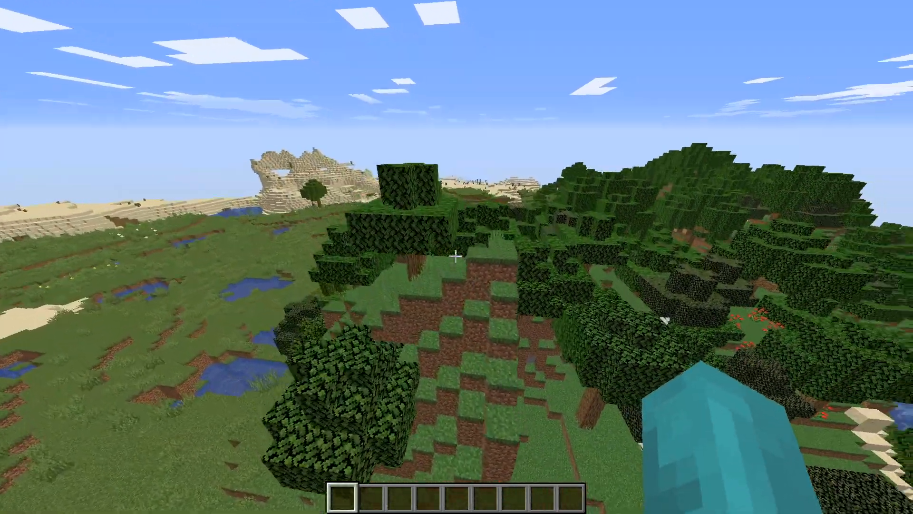
key(w)
key(d)
key(shift)
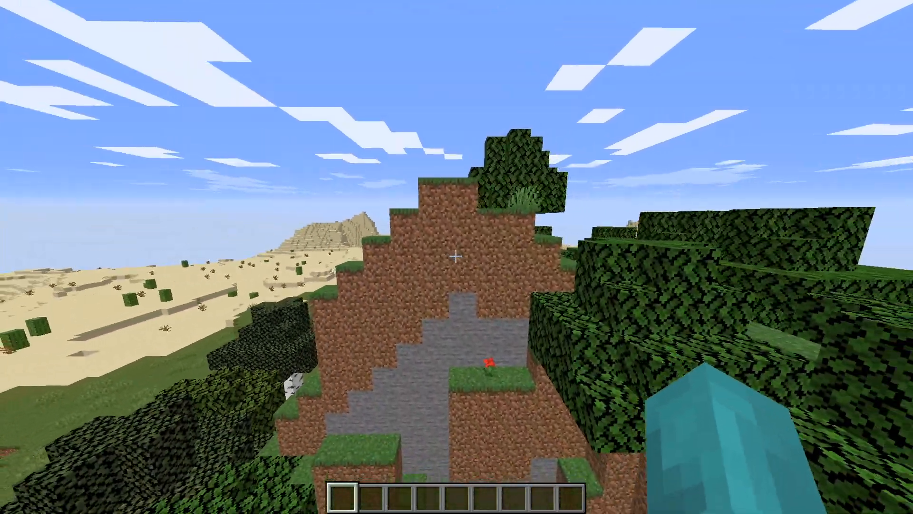
key(d)
key(shift)
key(space)
key(w)
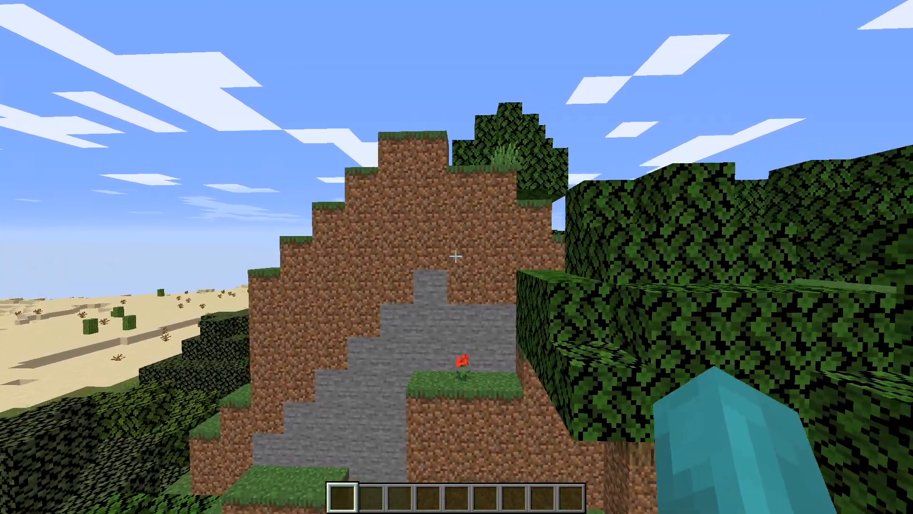
key(s)
Hide the HUD to check the framing of the hillside, and show it again.
key(F1)
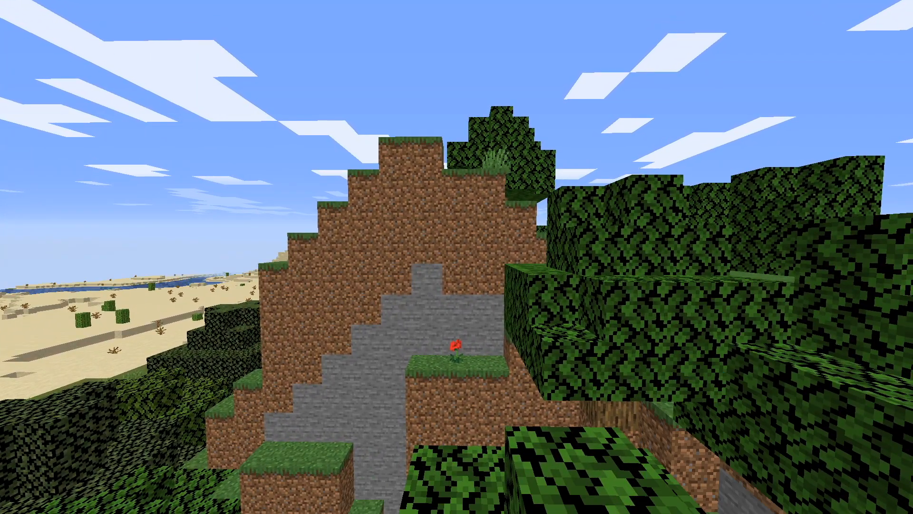
key(shift)
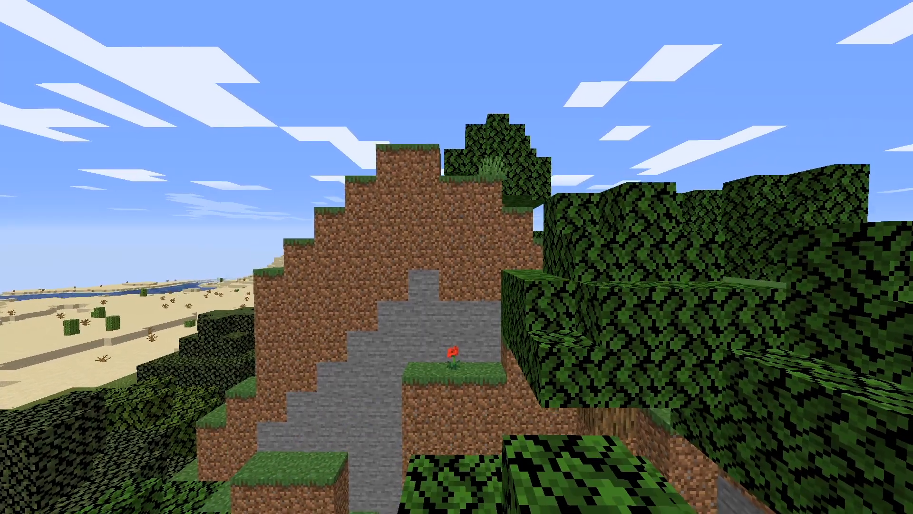
key(F1)
Remove the red flower from the grassy ledge, dig a recess into the stone behind it and back away.
key(w)
key(w)
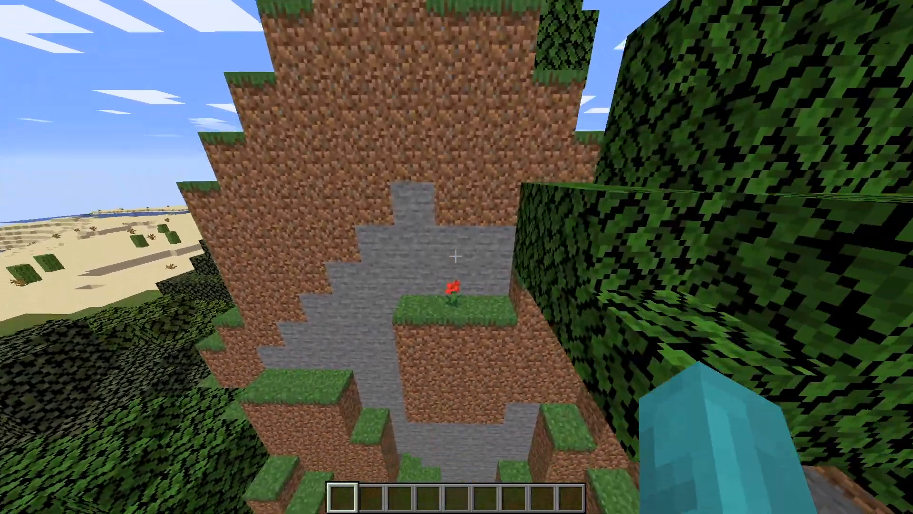
click(456, 256)
click(455, 256)
key(s)
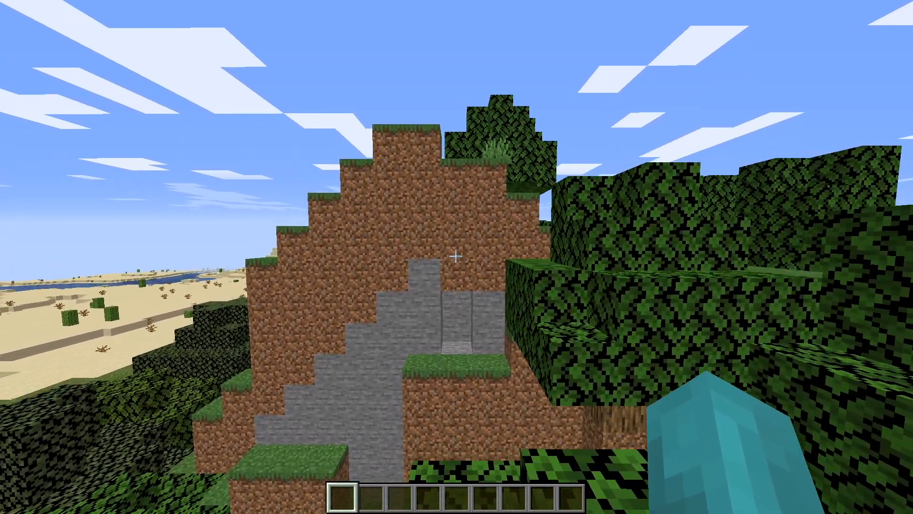
View the altered hillside without the HUD, restore the HUD, and toggle the debug screen on and off.
key(F1)
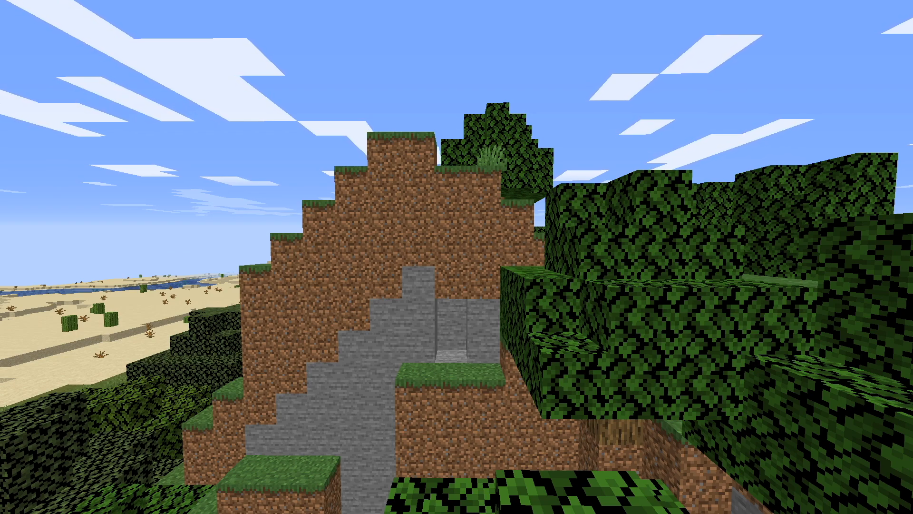
key(F1)
key(F3)
key(F3)
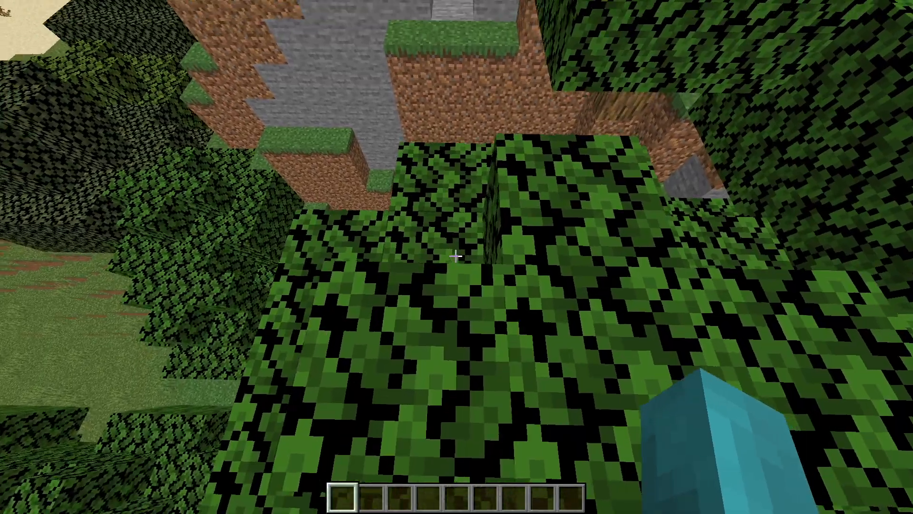
Leave the Minecraft world, switch to Mine-imator and browse for a Minecraft world to import as scenery.
key(Escape)
click(461, 290)
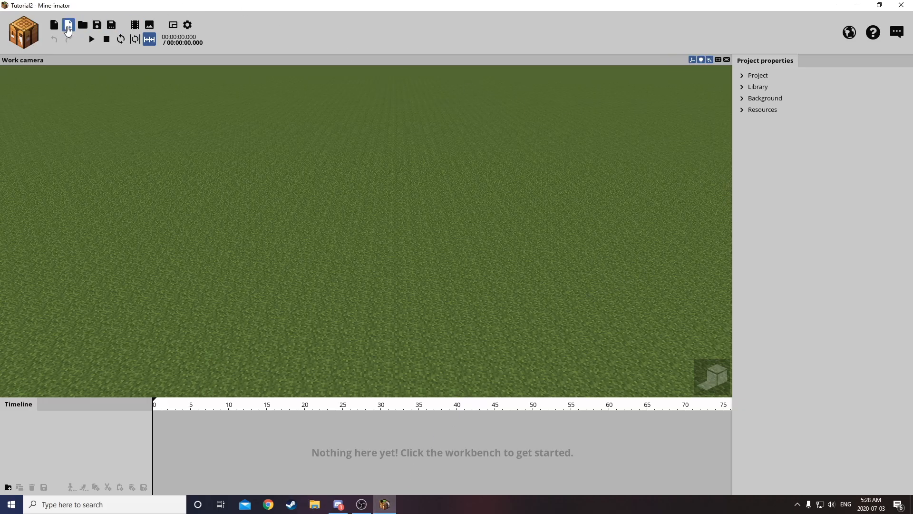
click(36, 34)
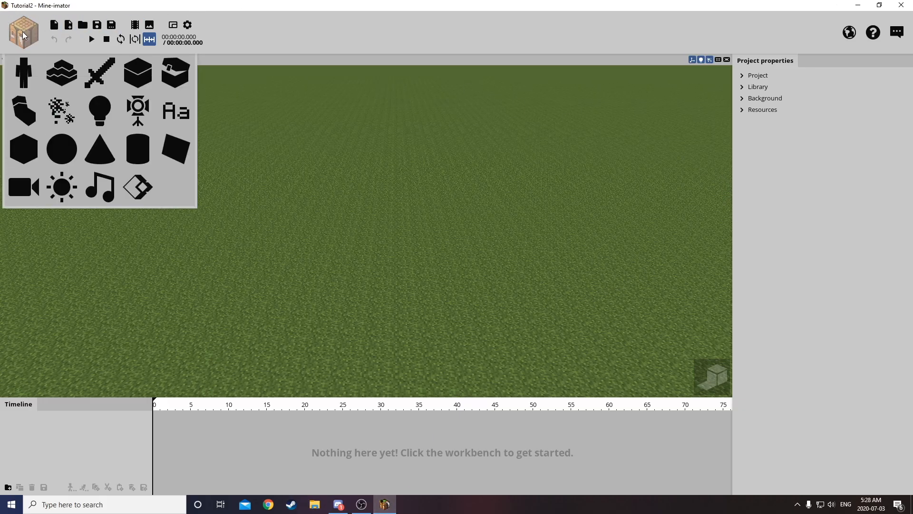
click(65, 72)
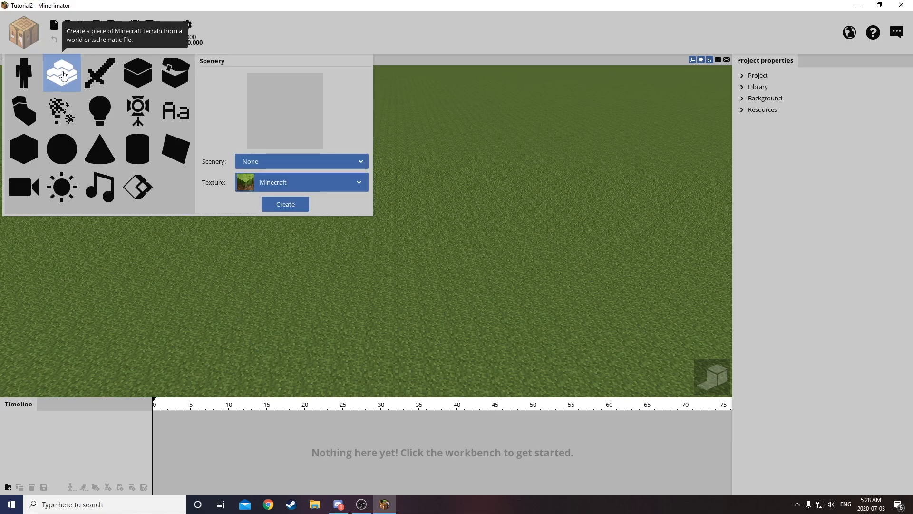
click(283, 164)
click(305, 192)
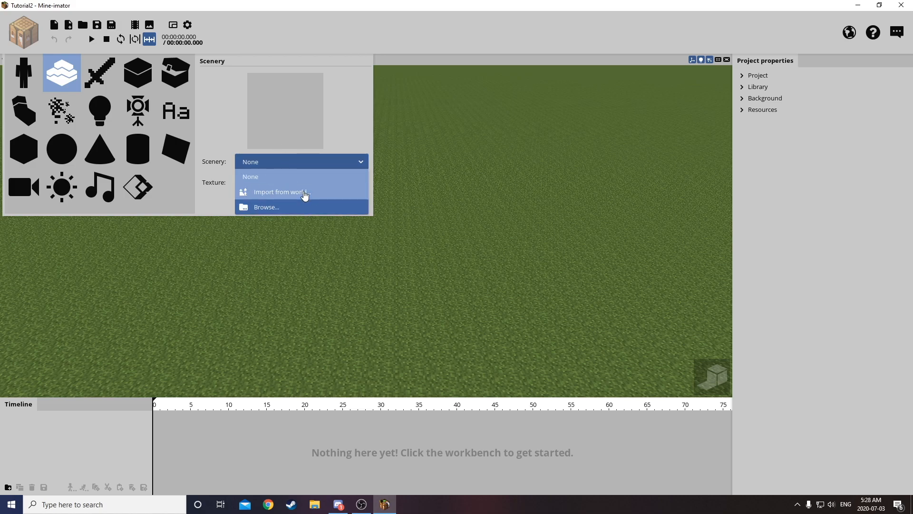
click(692, 109)
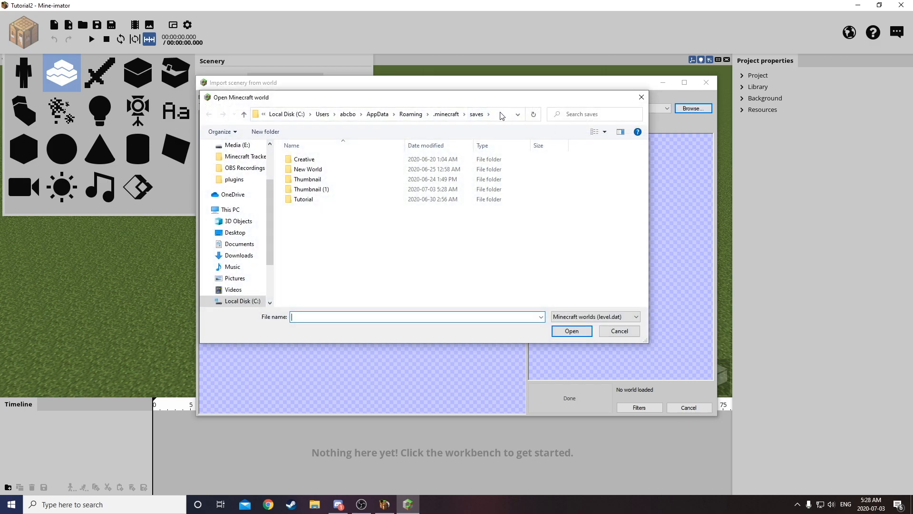
Go to %appdata%, open .minecraft, saves and Thumbnail (1), and load the world's level.dat.
click(503, 115)
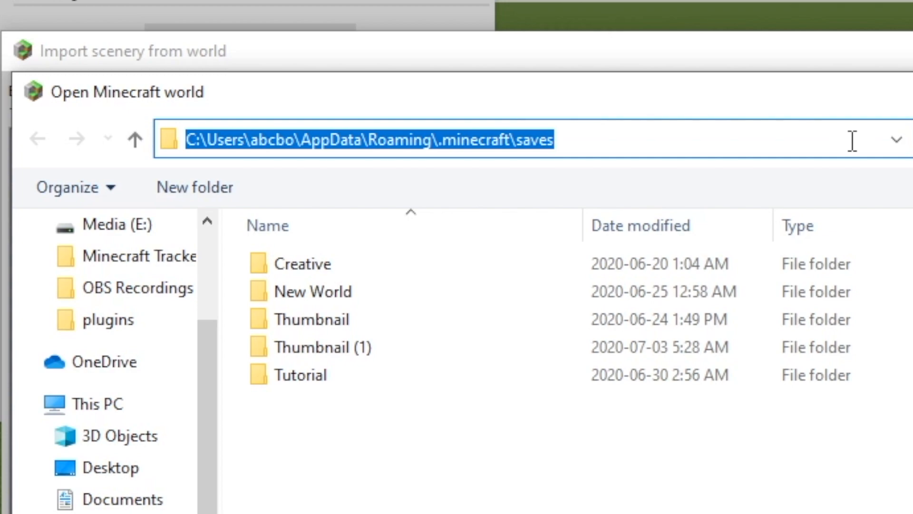
text(%appdata)
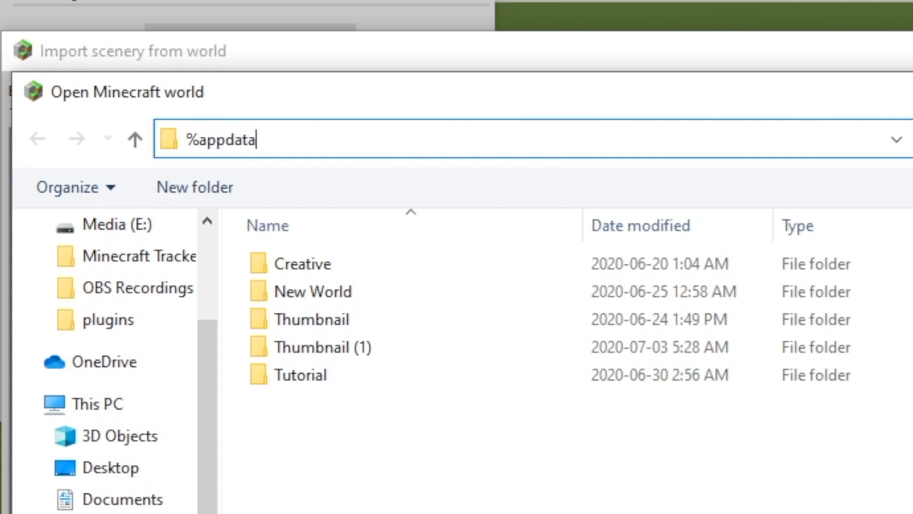
text(%)
key(Return)
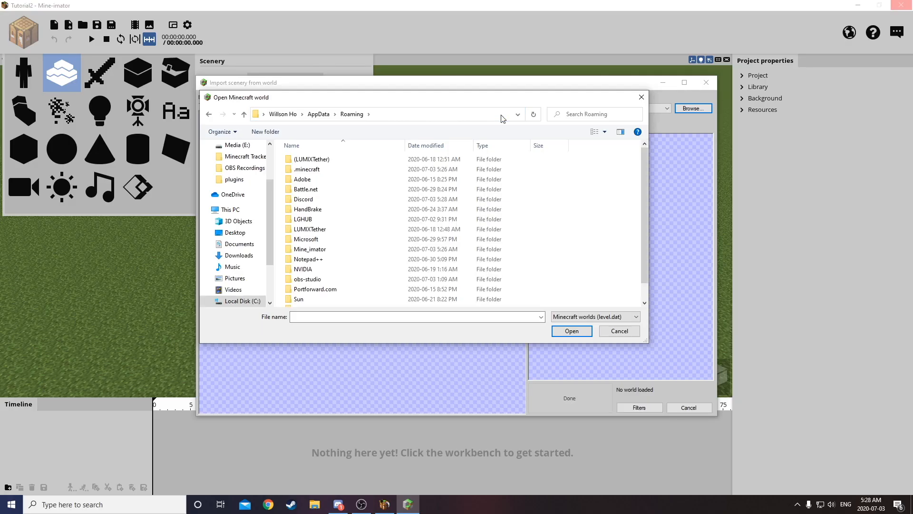
double_click(333, 174)
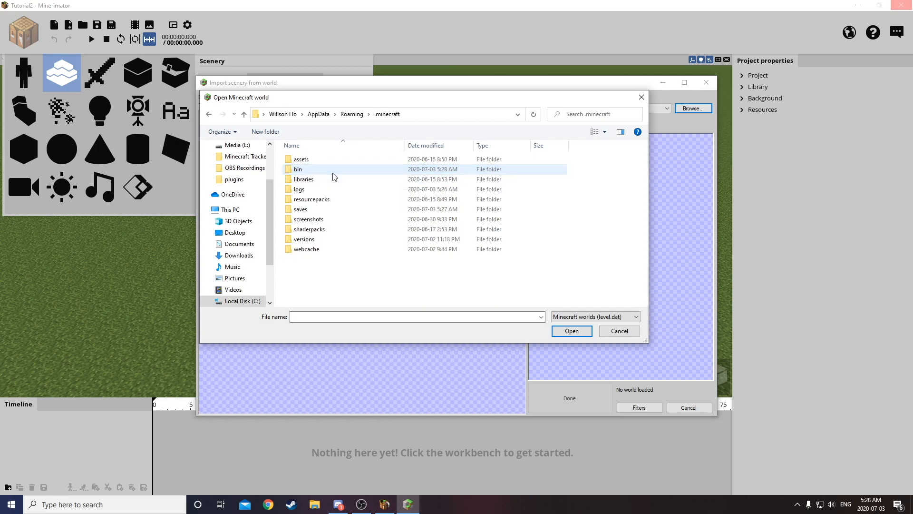
double_click(335, 209)
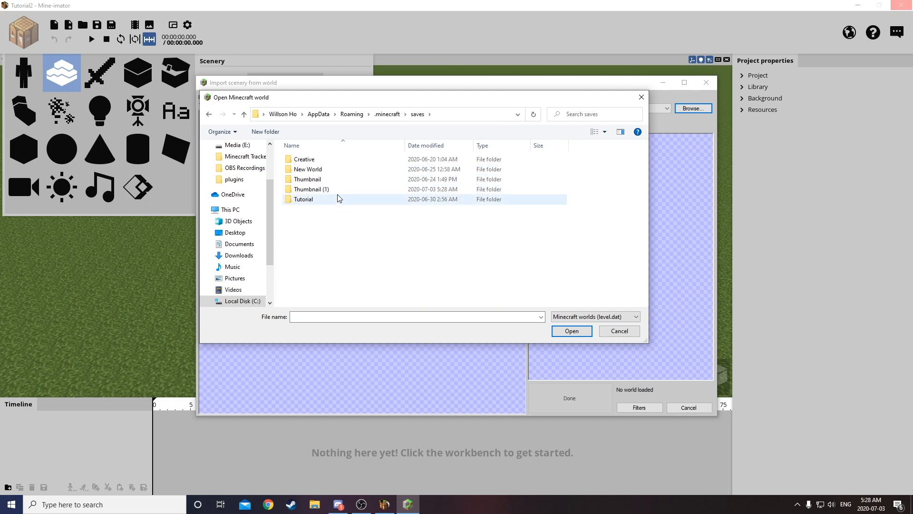
double_click(328, 189)
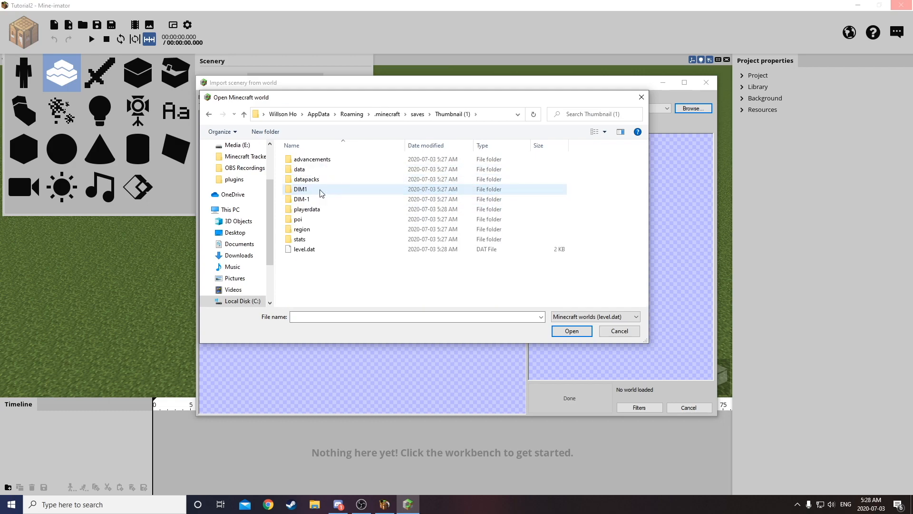
double_click(359, 251)
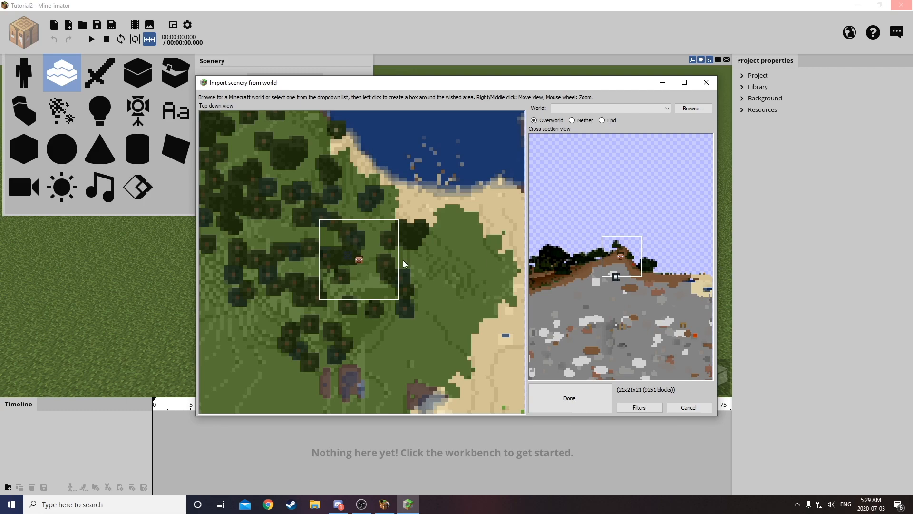
Select an area of about 123x95 blocks around the hill and desert, extend its depth below ground to 26 blocks high, and import it.
scroll(410, 261, down, 4)
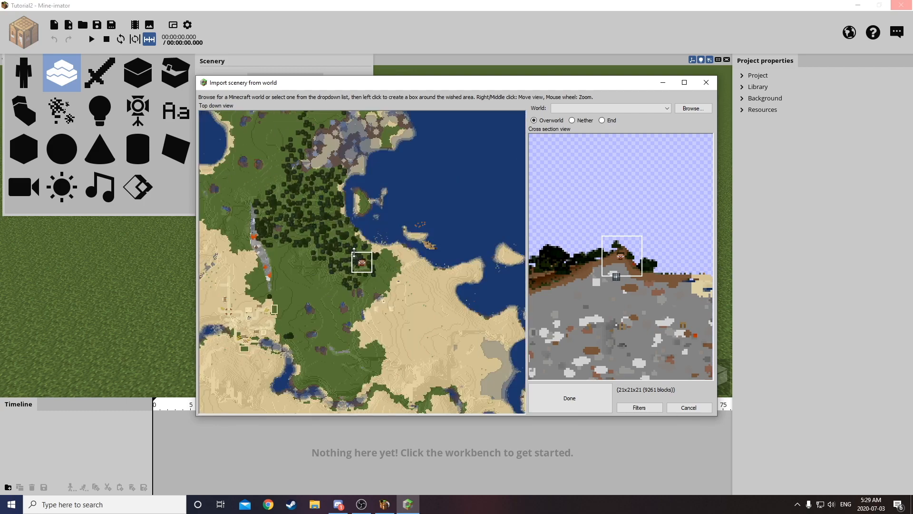
scroll(364, 256, up, 2)
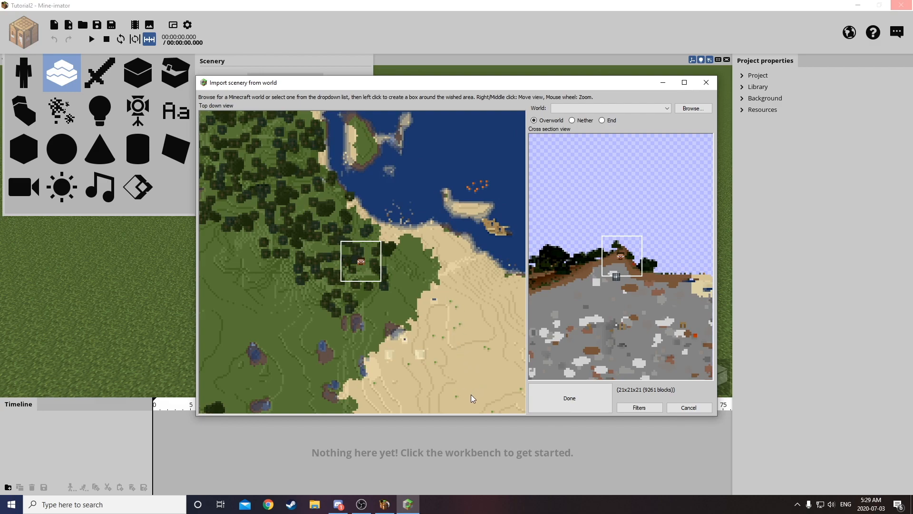
drag(481, 405, 245, 223)
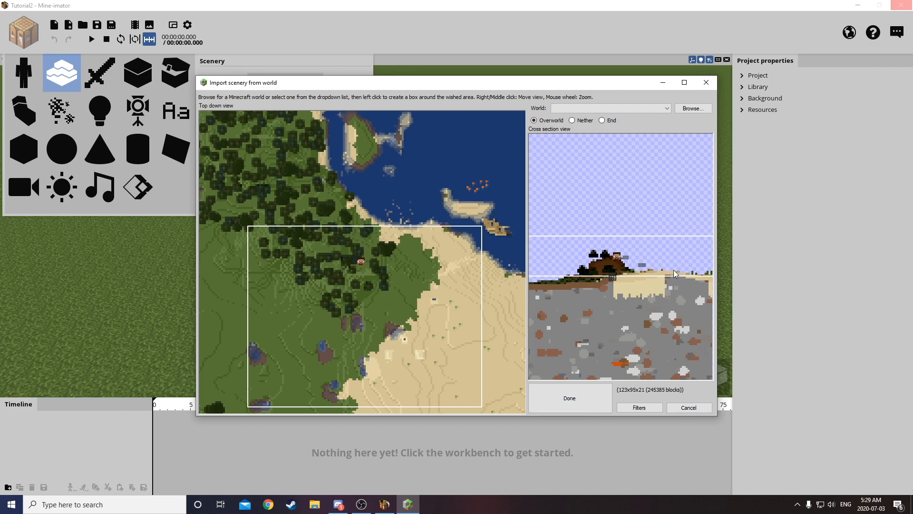
drag(657, 277, 661, 286)
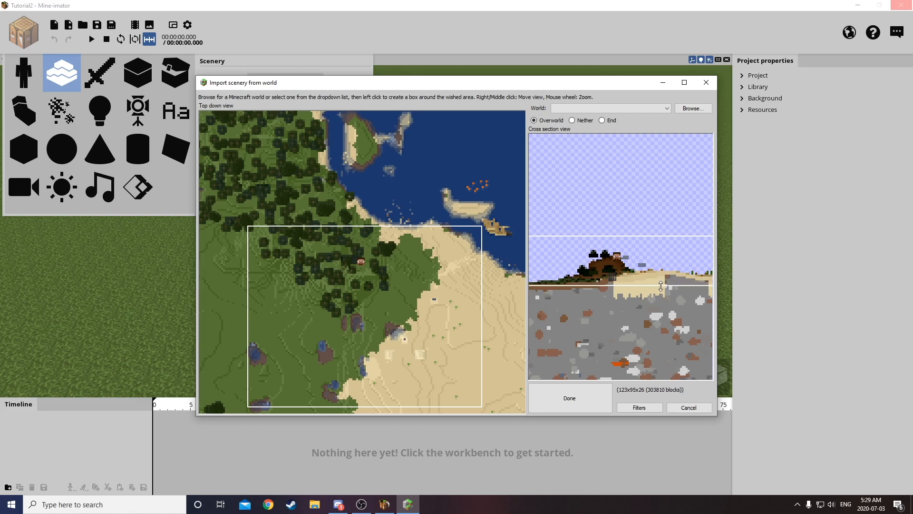
click(605, 402)
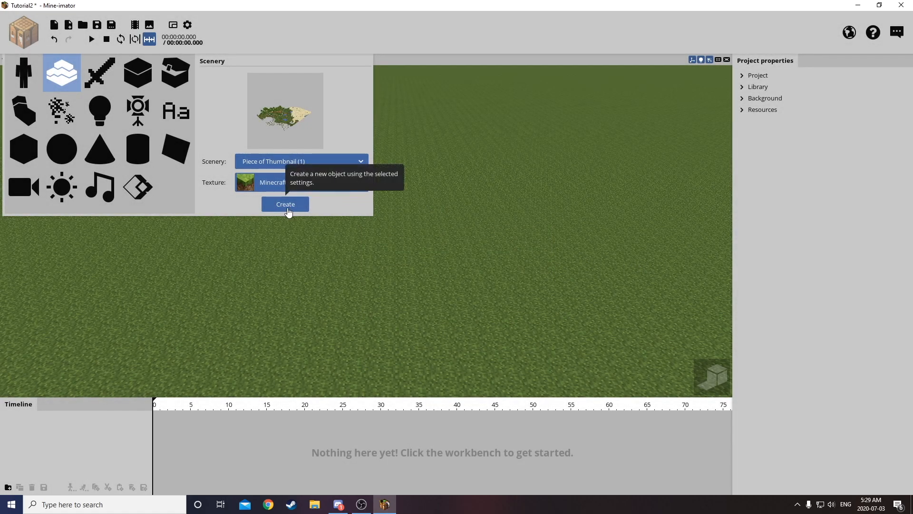
Create the scenery object from Piece of Thumbnail (1) with the Minecraft texture and frame the hillside's stone face.
click(288, 212)
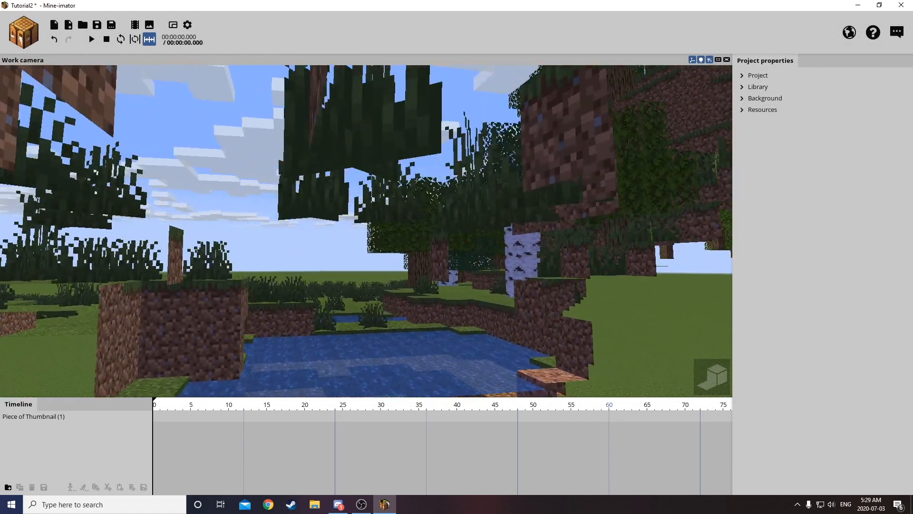
key(s)
right_drag(367, 231, 322, 194)
key(s)
key(w)
key(w)
key(s)
key(w)
key(s)
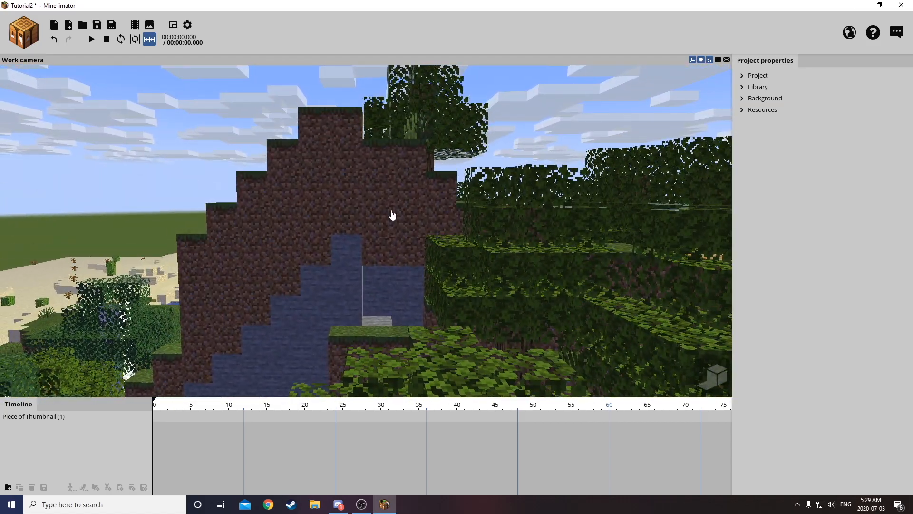
Adjust the background's time and sun rotation so that sunlight falls on the hillside's dirt and stone face.
click(743, 99)
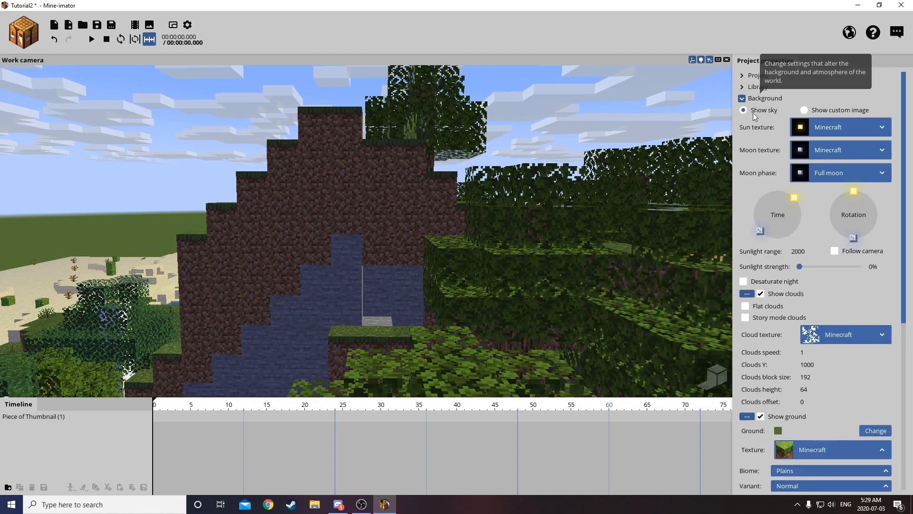
mouse_move(785, 190)
mouse_down()
mouse_move(804, 209)
mouse_move(807, 191)
mouse_move(887, 203)
mouse_up()
mouse_move(796, 202)
mouse_down()
mouse_move(792, 193)
mouse_move(798, 202)
mouse_up()
drag(870, 206, 879, 213)
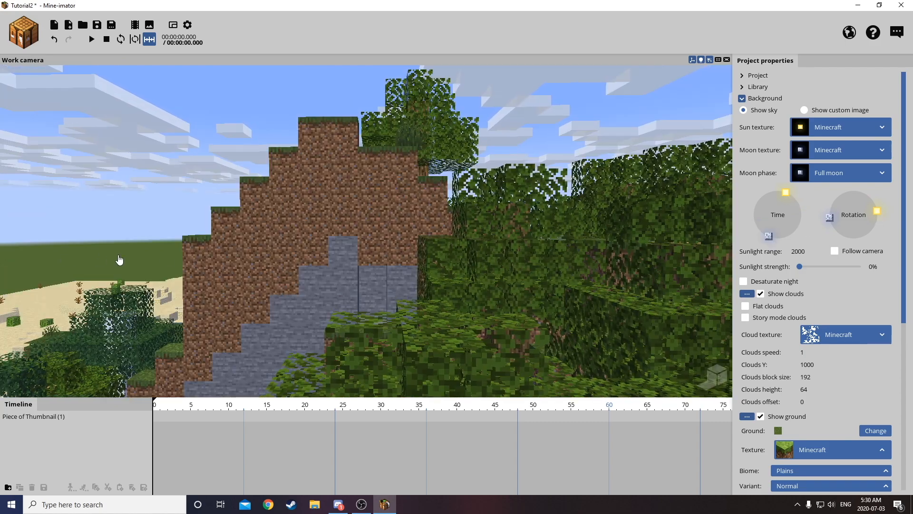
Examine the sunlit hillside from several distances and angles, framing the recess above the grassy ledge.
key(a)
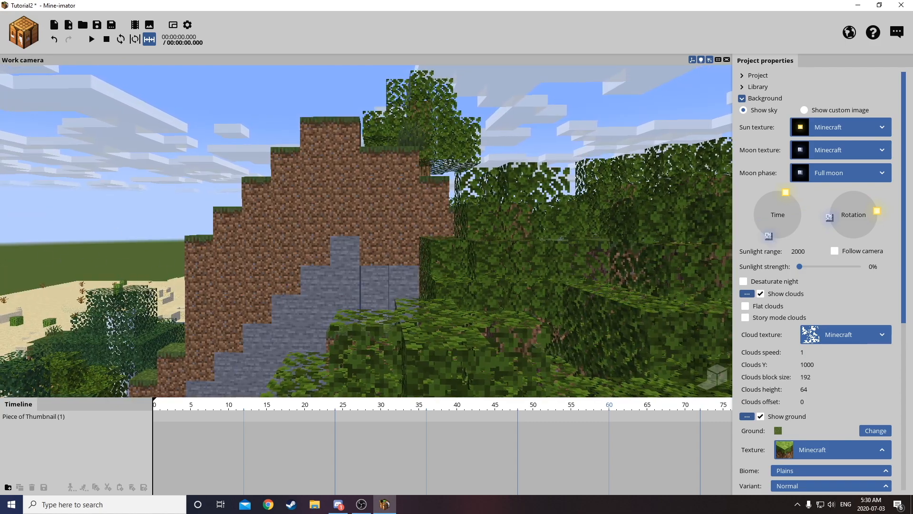
key(w)
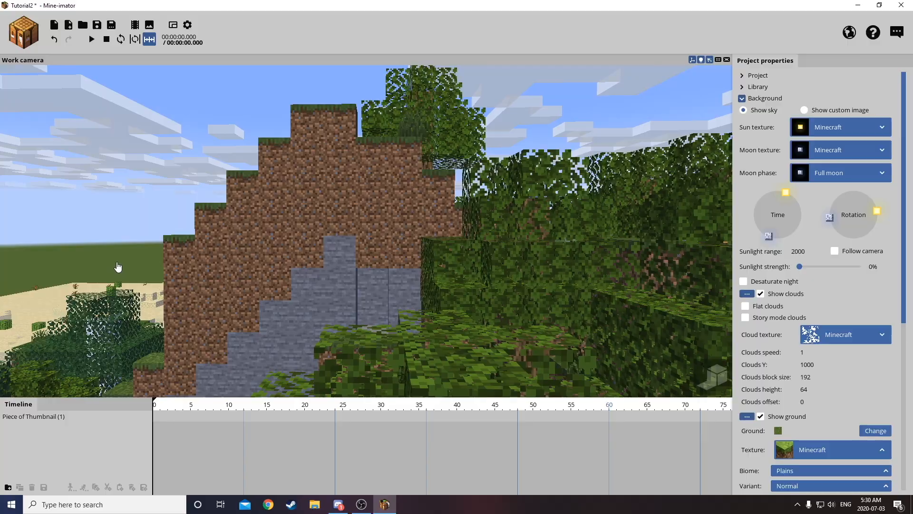
drag(123, 273, 122, 350)
right_drag(122, 350, 129, 307)
key(w)
key(s)
key(s)
key(w)
key(s)
key(w)
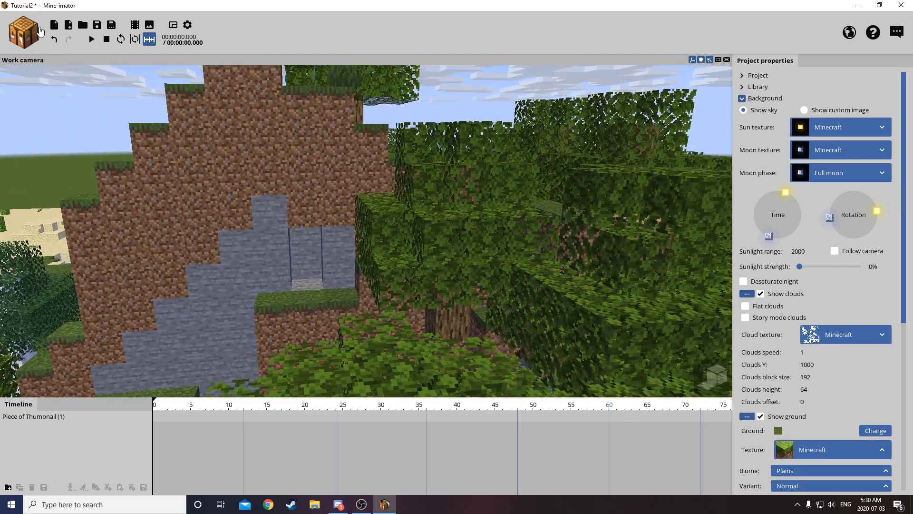
Start a new character with the Human model and the Steve variant.
click(40, 31)
click(24, 71)
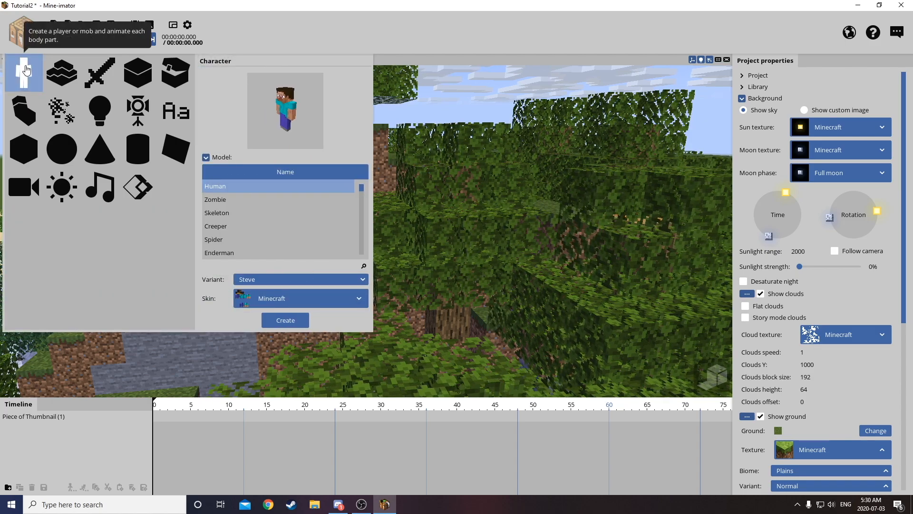
click(270, 279)
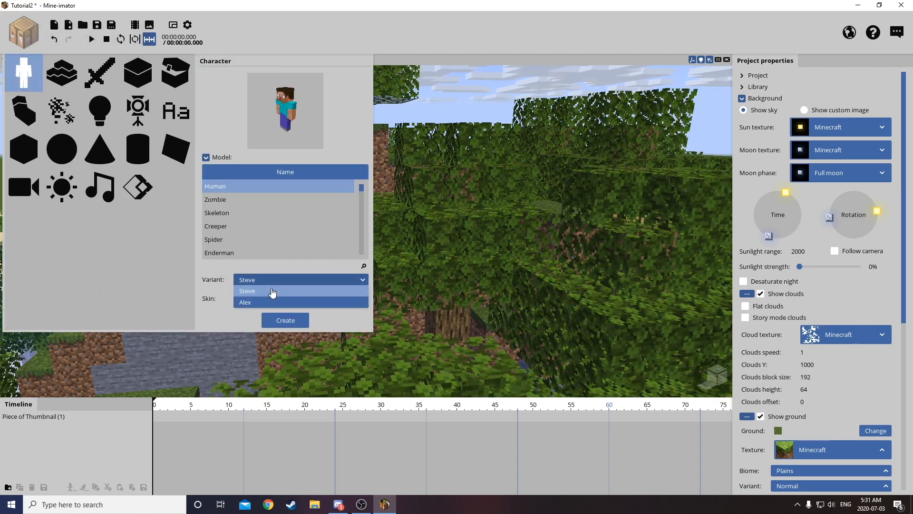
click(272, 292)
Download the character's skin from a Minecraft user by entering the player's username, and create the character.
click(272, 299)
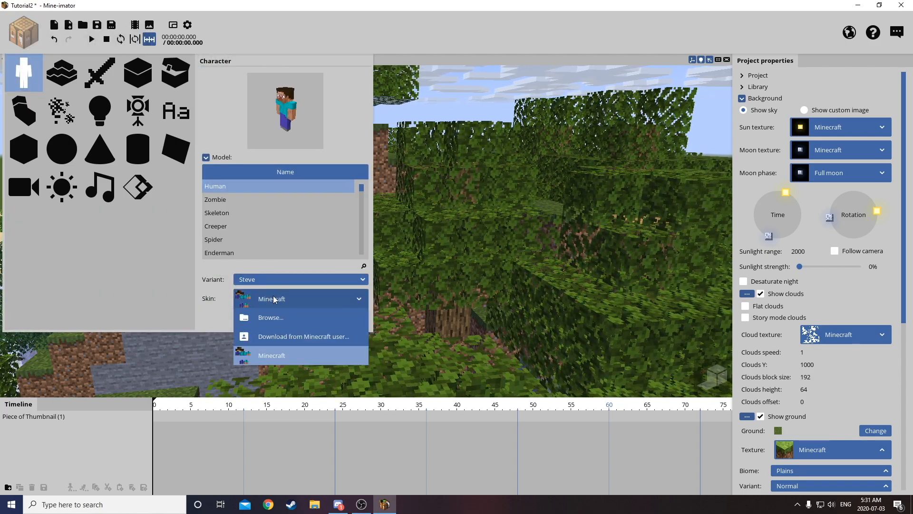
click(299, 336)
click(458, 219)
text(Just_Willson)
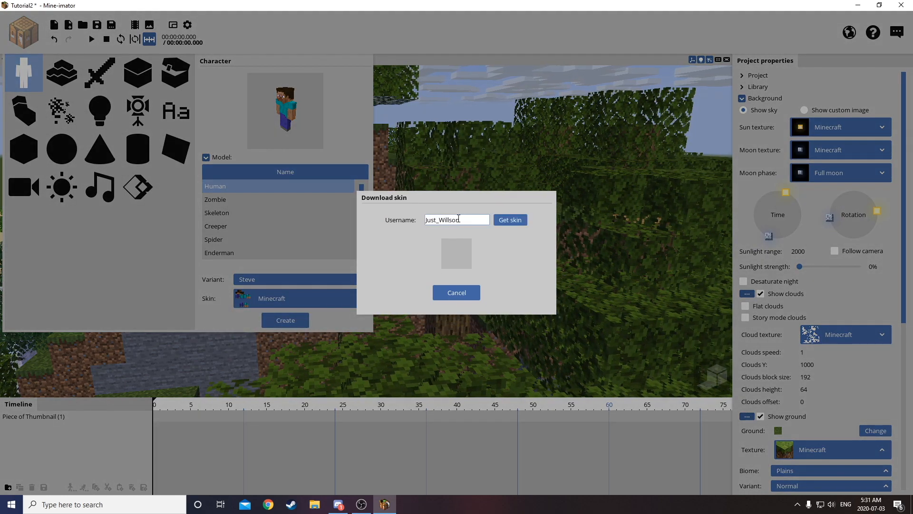
click(510, 220)
click(431, 292)
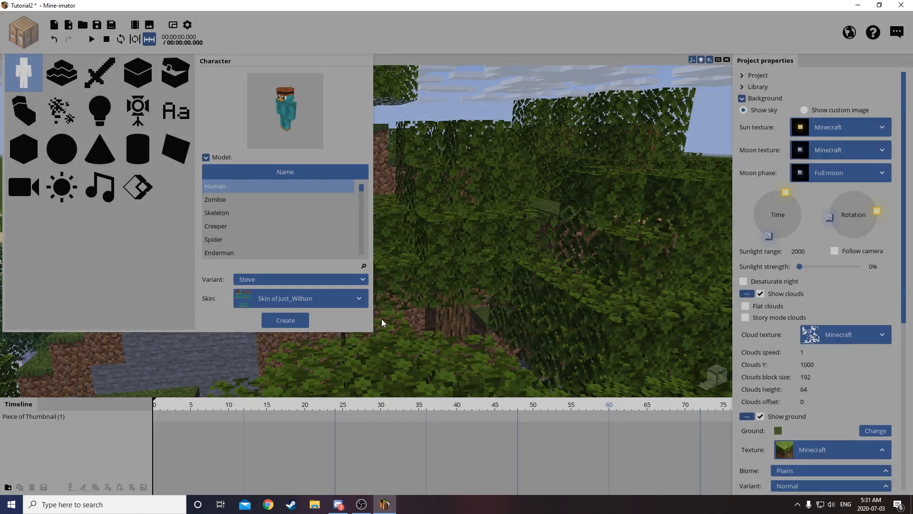
click(285, 321)
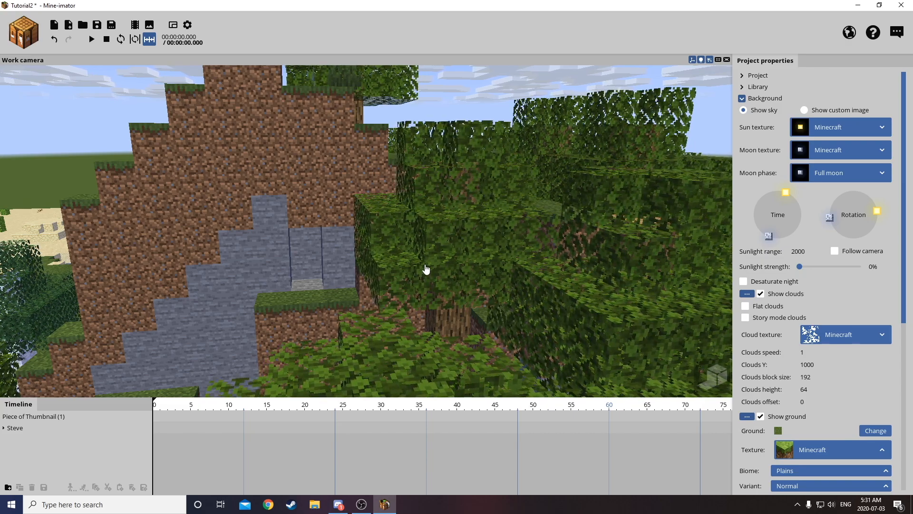
Select Steve behind the hill and move him to the stone-face side, to about X -168 and Y 309.
right_drag(426, 269, 413, 268)
key(w)
key(w)
key(w)
key(s)
click(233, 215)
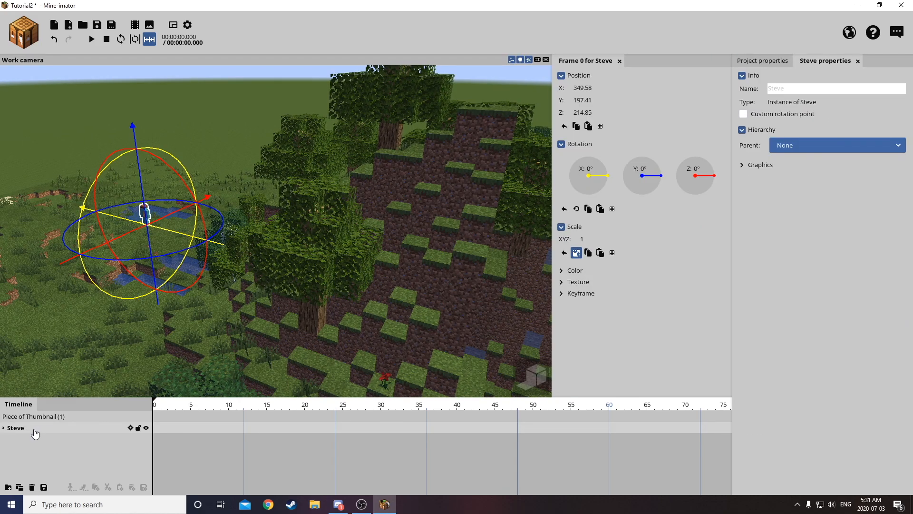
drag(160, 230, 353, 258)
drag(537, 295, 538, 296)
drag(538, 295, 397, 249)
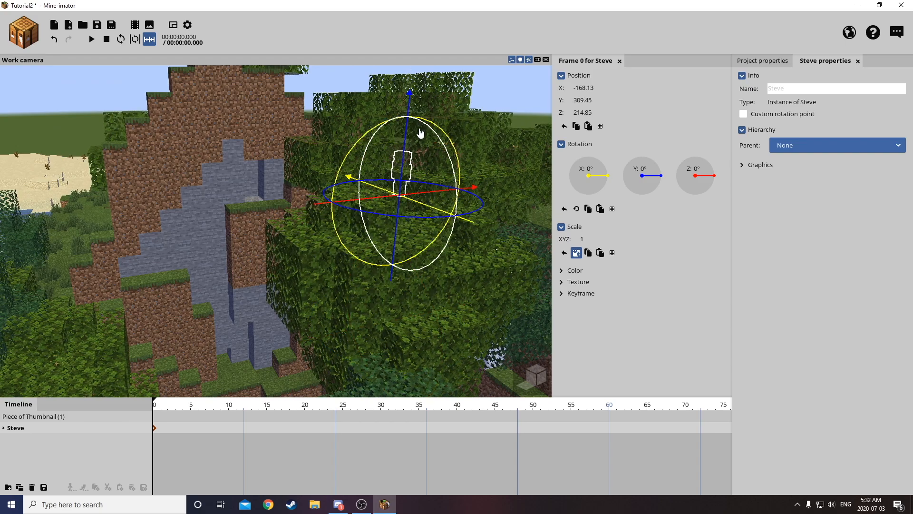
Place Steve on the grassy ledge by the stone recess, at about X -122, Y 303 and Z 112.
drag(430, 197, 309, 211)
drag(318, 238, 252, 240)
right_drag(346, 261, 346, 263)
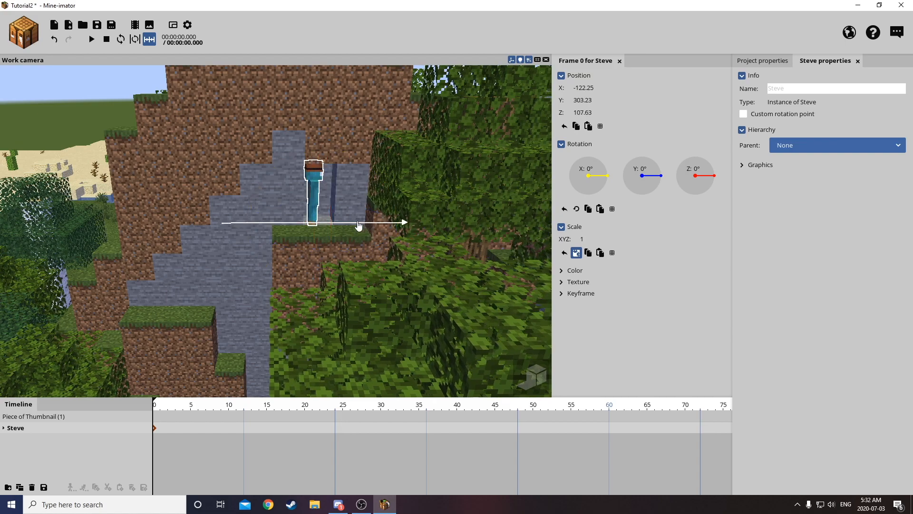
Rotate Steve about the Y axis to about -145° and adjust his height on the ledge.
drag(389, 241, 364, 246)
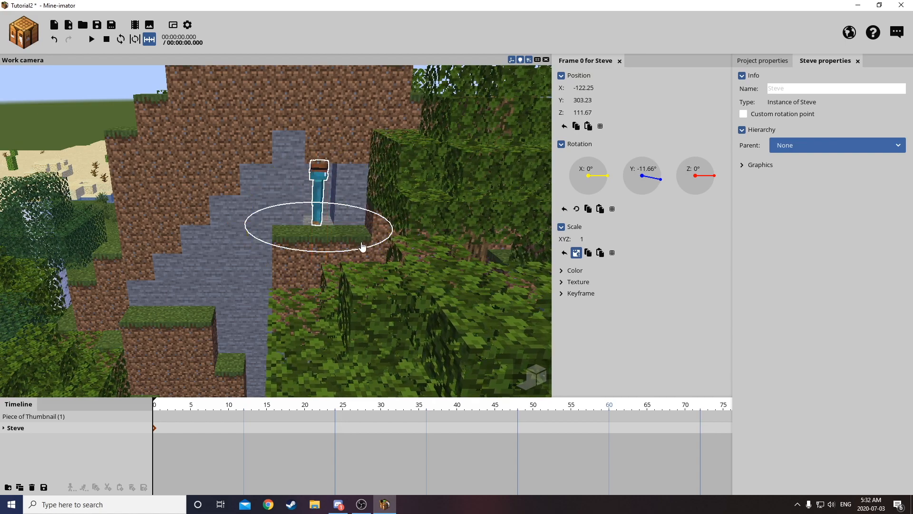
drag(292, 243, 293, 234)
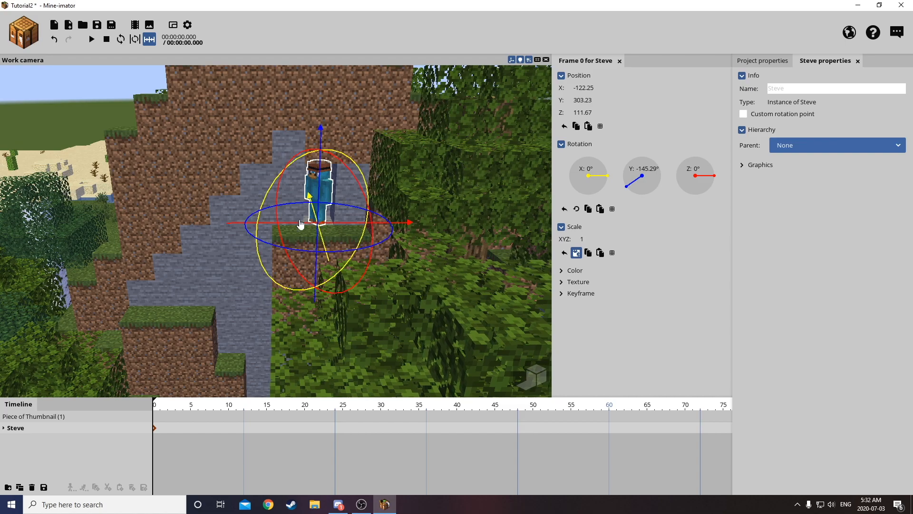
key(w)
right_drag(344, 190, 347, 185)
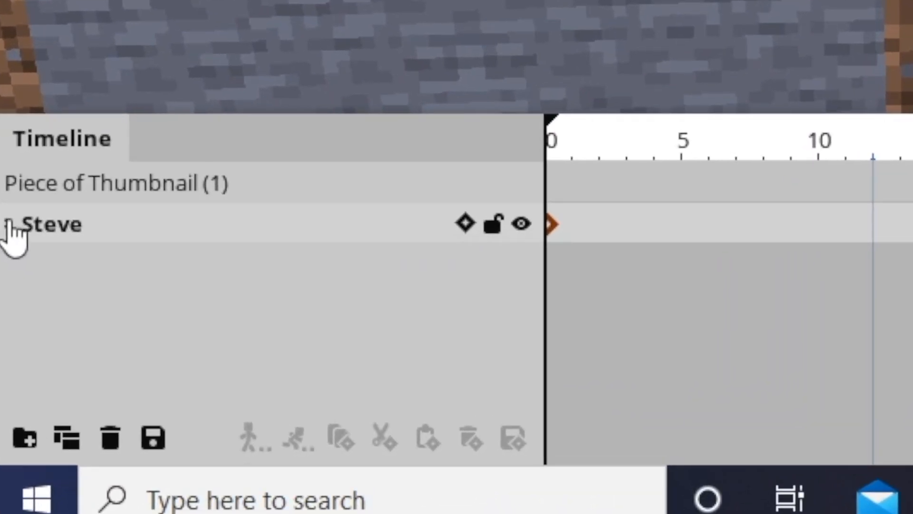
Expand Steve's body parts in the timeline and tilt his body about the X axis to about 8°.
click(61, 226)
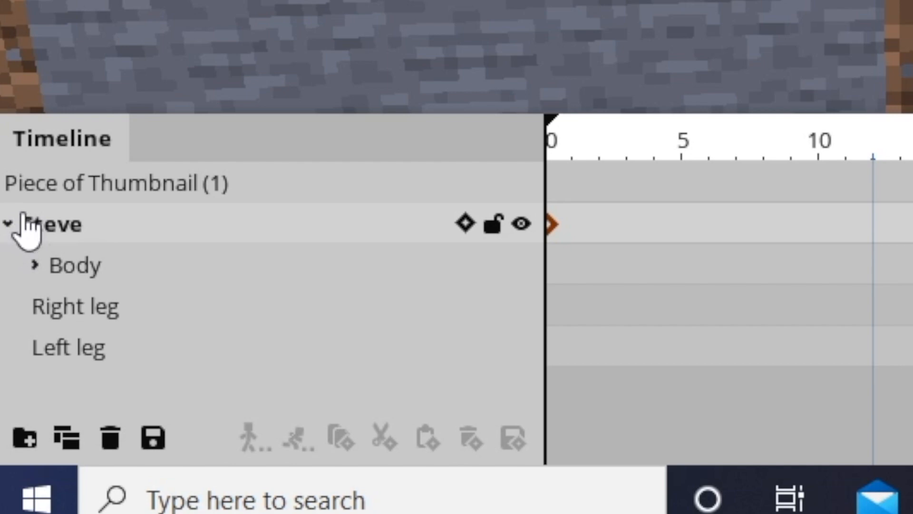
click(55, 269)
click(87, 307)
click(72, 350)
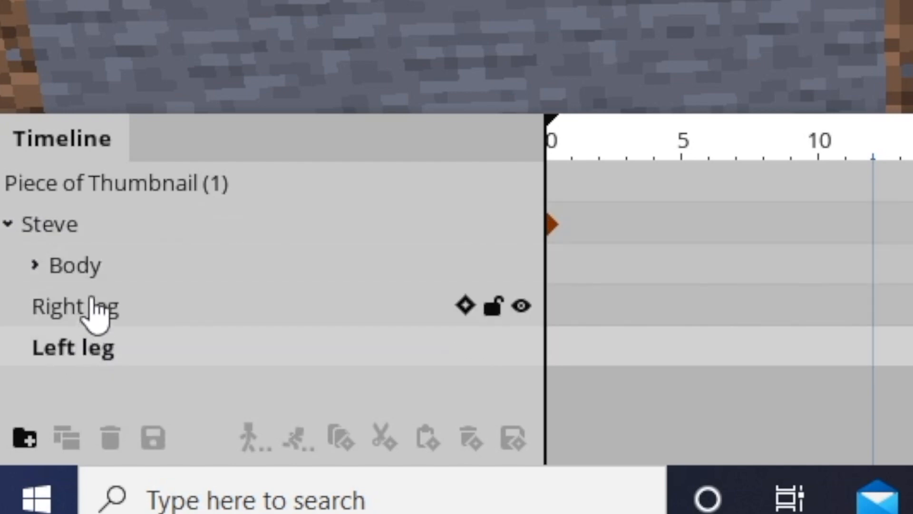
click(90, 304)
click(344, 215)
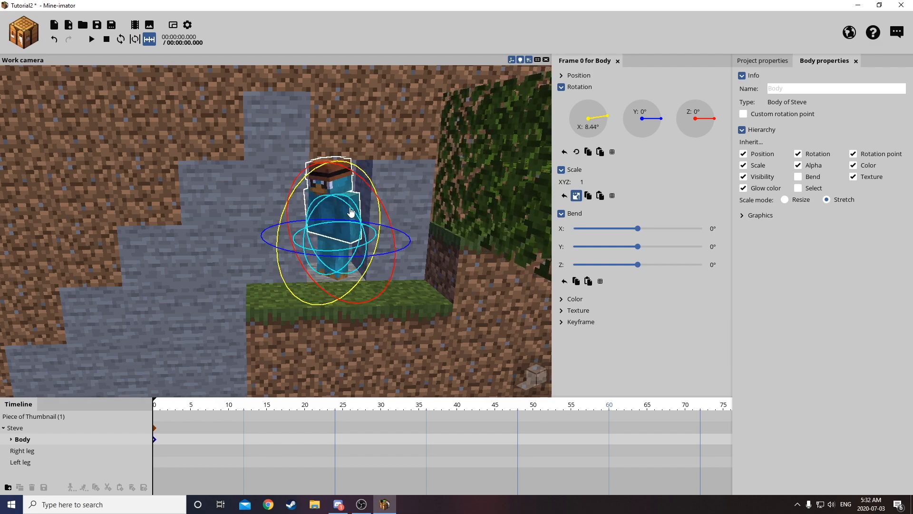
Try to bend Steve's body about the X axis to about -37°, and undo the bend.
drag(354, 206, 349, 203)
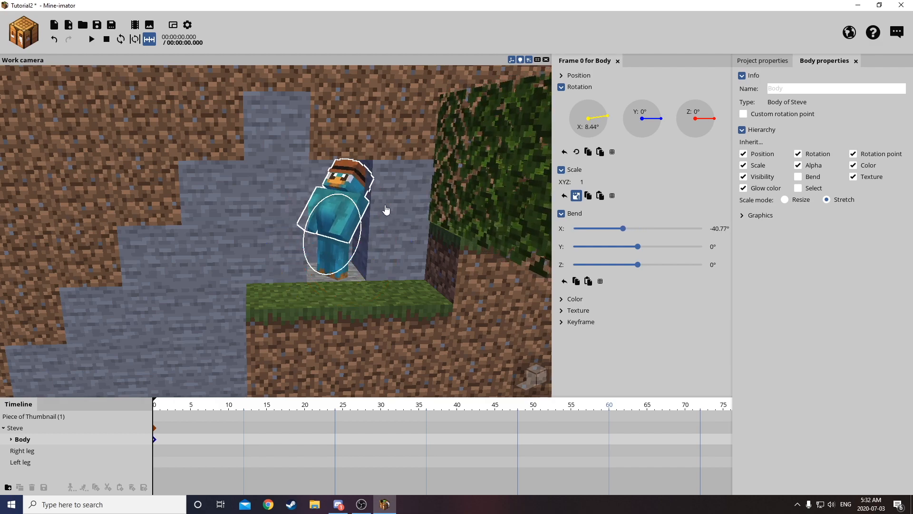
drag(405, 203, 438, 173)
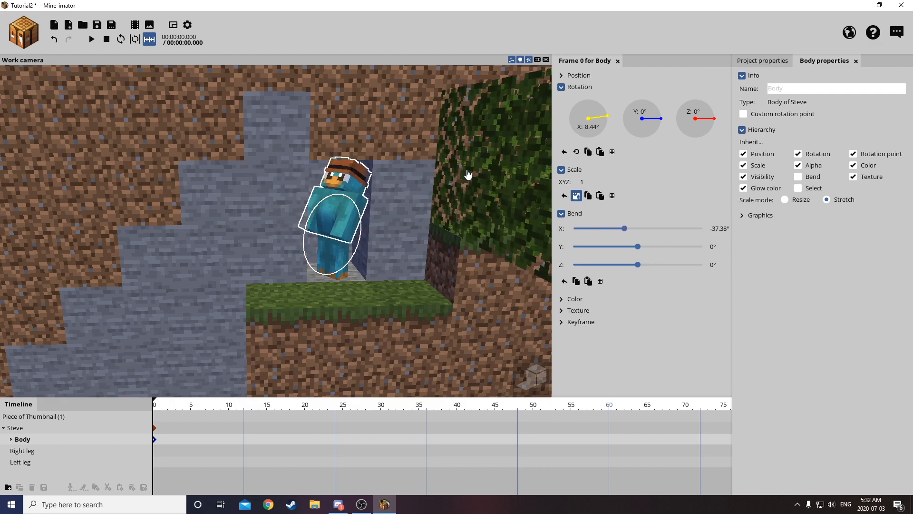
key(ctrl+z)
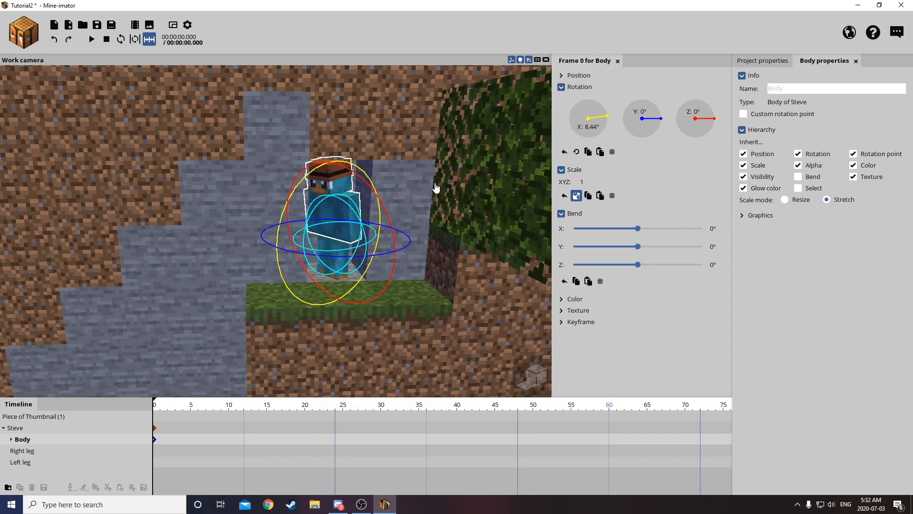
Tilt Steve's body about the X axis to about 13° and swing his arms out of their straight pose.
drag(381, 217, 380, 220)
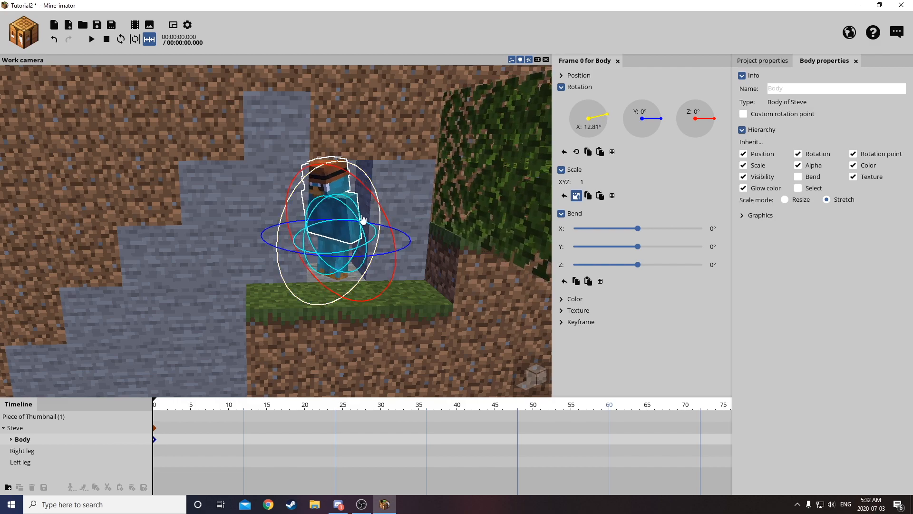
click(20, 452)
click(341, 250)
click(326, 249)
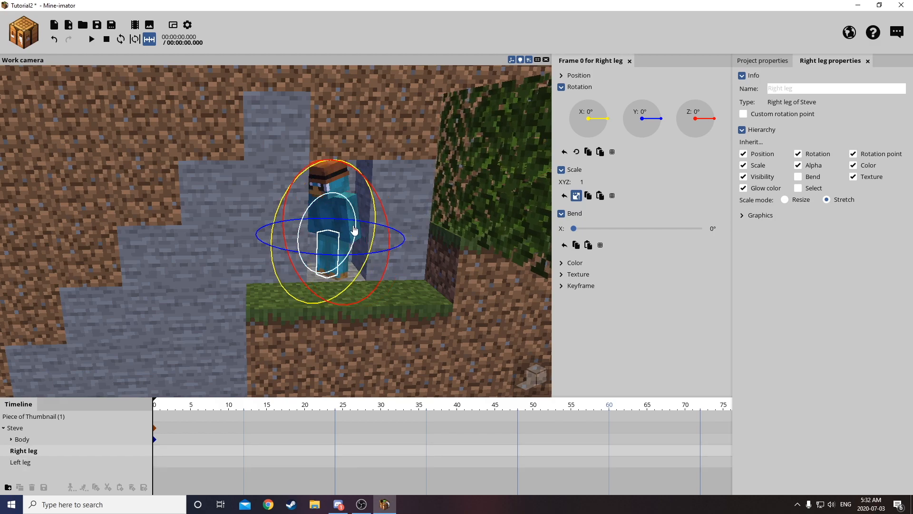
click(351, 231)
drag(379, 245, 358, 221)
click(311, 231)
click(365, 172)
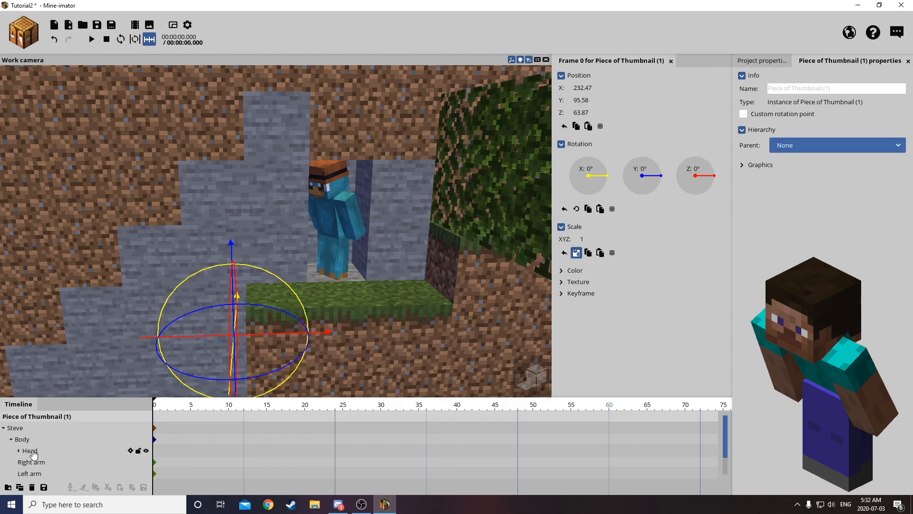
Turn Steve's head about the Y axis to about 17°.
click(345, 191)
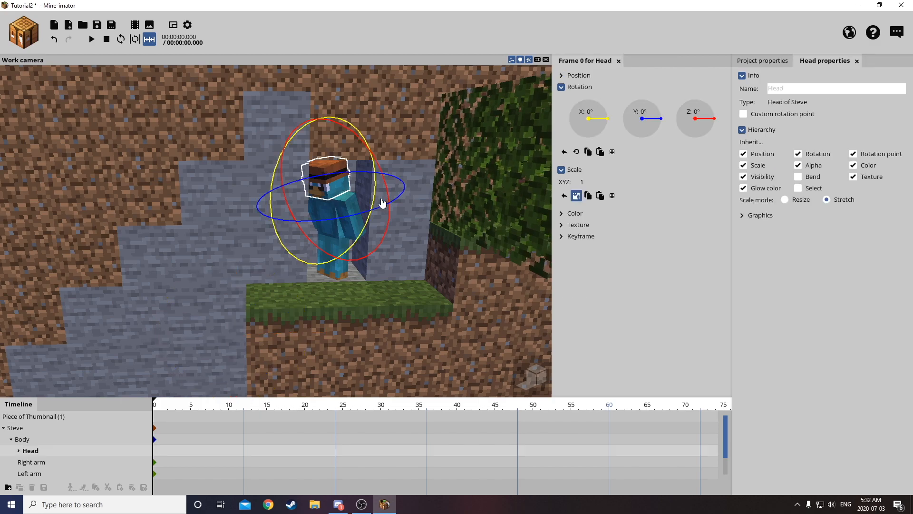
drag(373, 212, 378, 210)
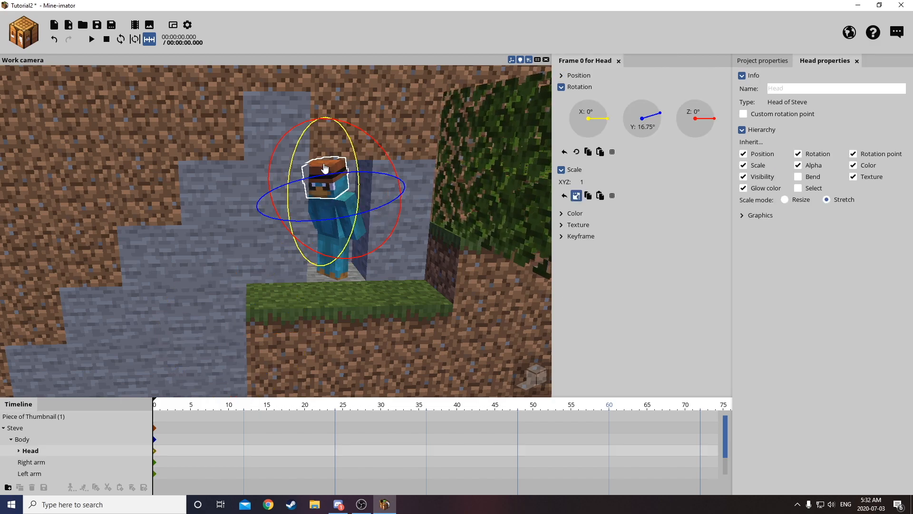
click(335, 184)
drag(357, 187, 367, 167)
drag(365, 220, 366, 219)
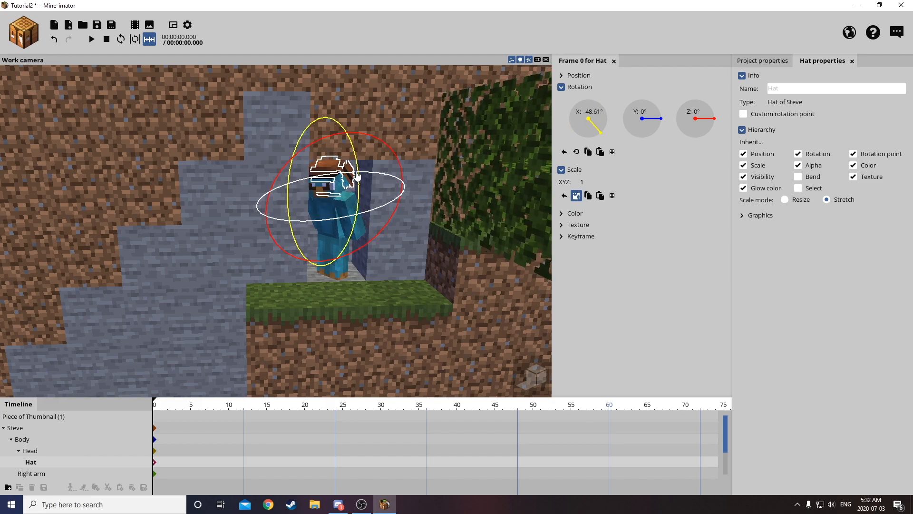
Select Steve's head instead of his hat and tilt it upward.
click(333, 190)
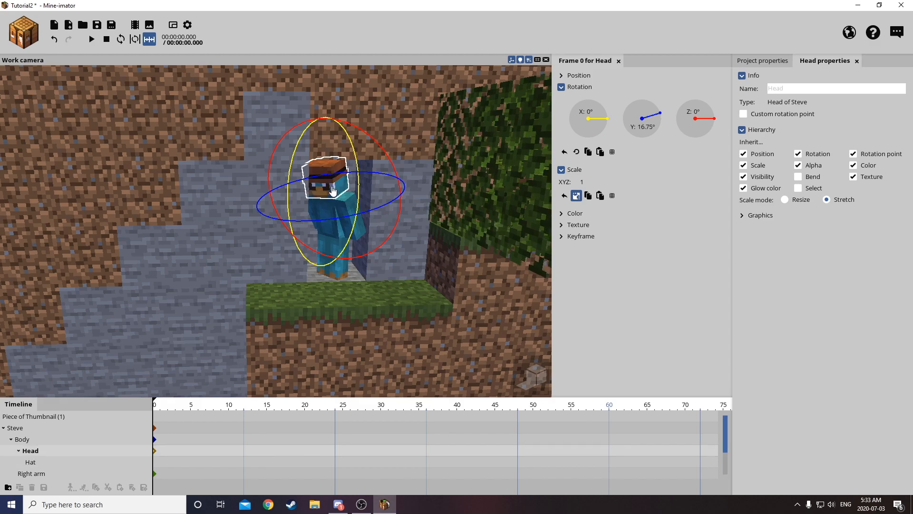
drag(359, 214, 351, 183)
drag(375, 141, 386, 148)
Inspect the posed character on the ledge and the surrounding hillside and forest from several viewpoints.
drag(310, 167, 333, 115)
key(s)
mouse_move(332, 111)
right_down()
mouse_move(316, 110)
mouse_move(341, 104)
right_up()
click(250, 180)
right_drag(250, 179, 283, 212)
key(s)
key(w)
key(s)
key(w)
key(s)
key(w)
key(s)
key(w)
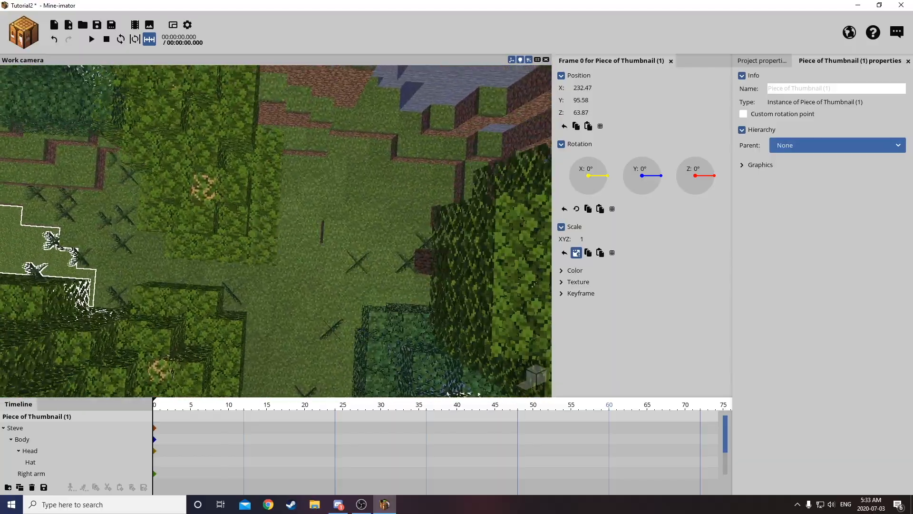
Create a second Human character in the Steve variant, downloading its skin by entering the player's username.
click(24, 32)
click(24, 73)
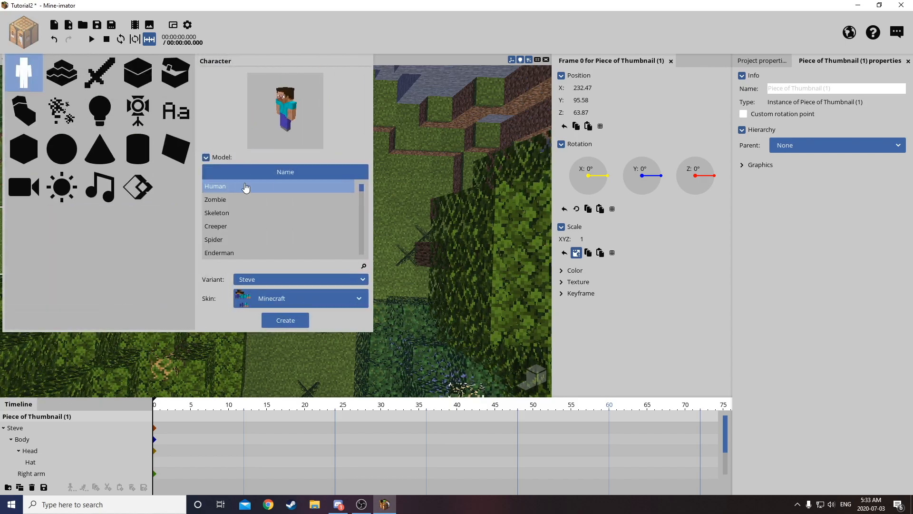
click(263, 298)
click(301, 339)
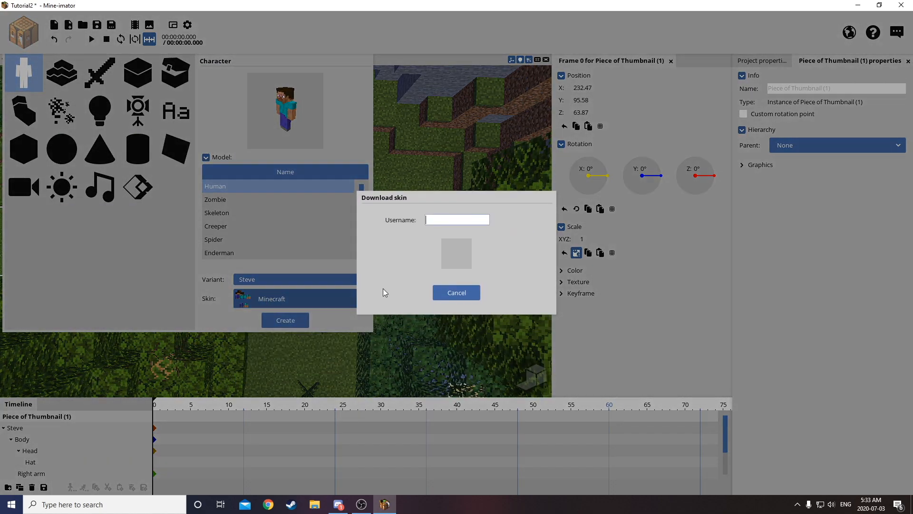
text(Juko)
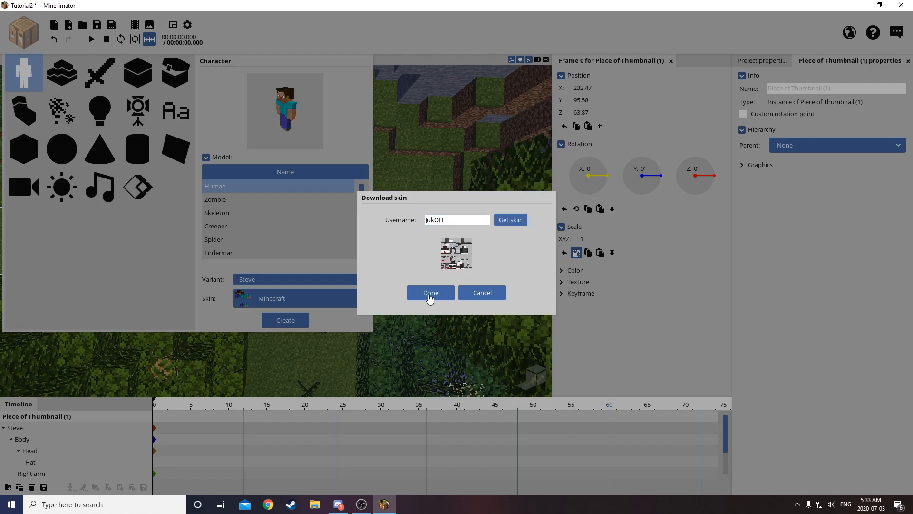
click(429, 292)
click(286, 321)
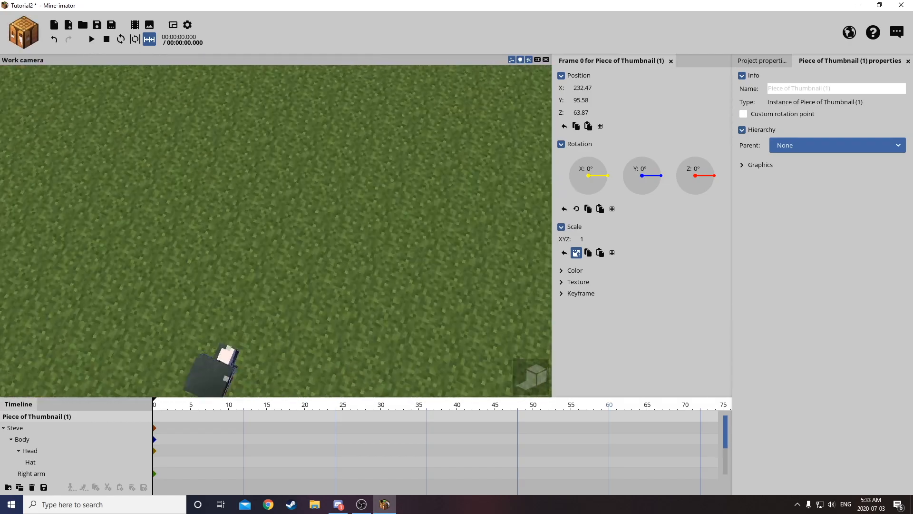
Move the whole new Steve from the ground to the hill, at about X -43 and Y 319, and rotate him about Y to -75°.
click(299, 262)
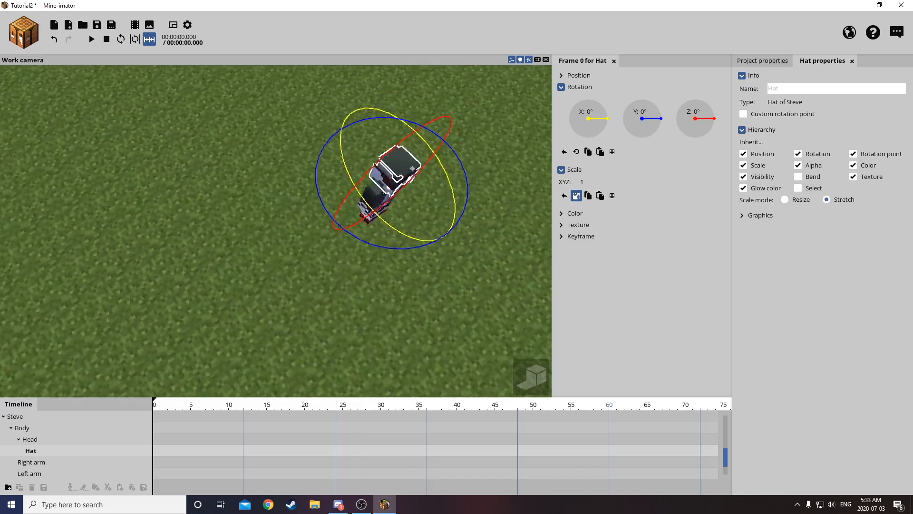
key(w)
right_drag(304, 236, 390, 191)
key(s)
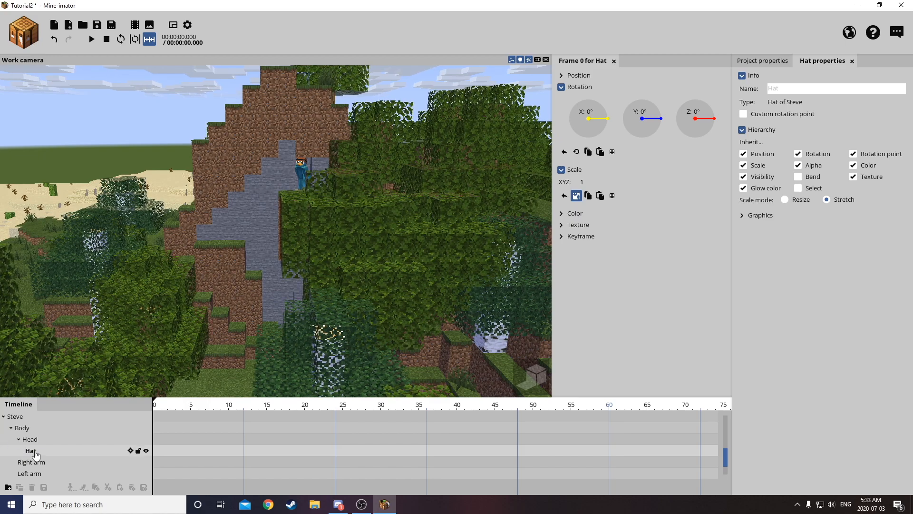
double_click(18, 419)
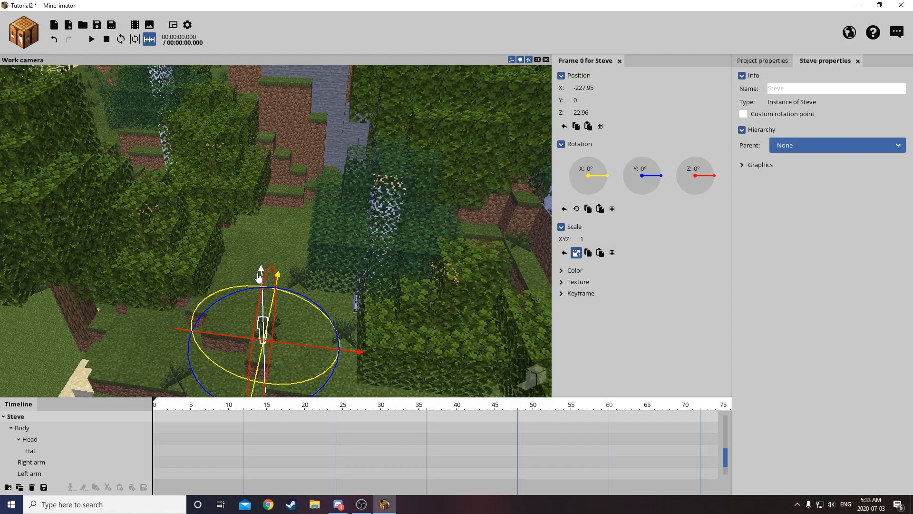
drag(284, 146, 300, 51)
mouse_move(282, 108)
right_down()
mouse_move(282, 72)
mouse_move(284, 117)
mouse_move(282, 108)
right_up()
drag(304, 72, 307, 19)
mouse_move(240, 236)
mouse_down()
mouse_move(240, 202)
mouse_move(240, 257)
mouse_move(241, 235)
mouse_up()
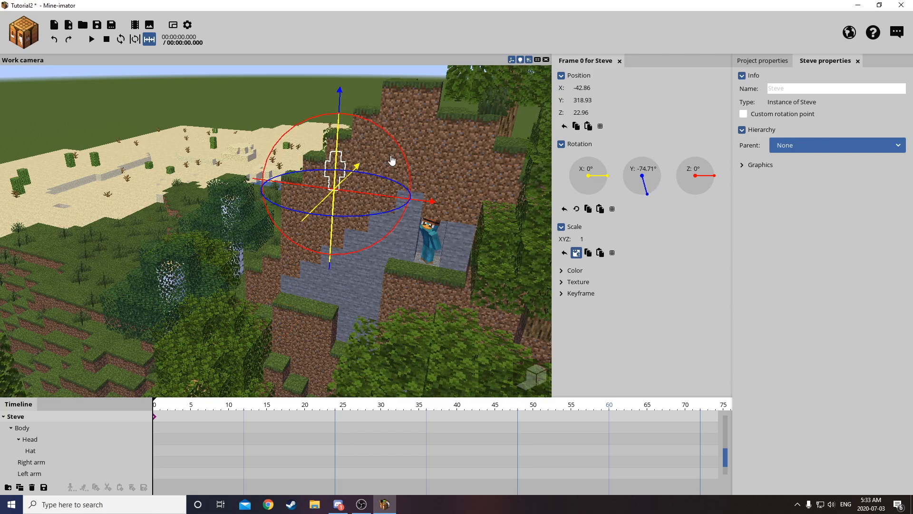
Place the new Steve on the hill's outer slope at about X -118, Y 366 and Z 34, rotated about Y to -58°.
drag(435, 163, 410, 145)
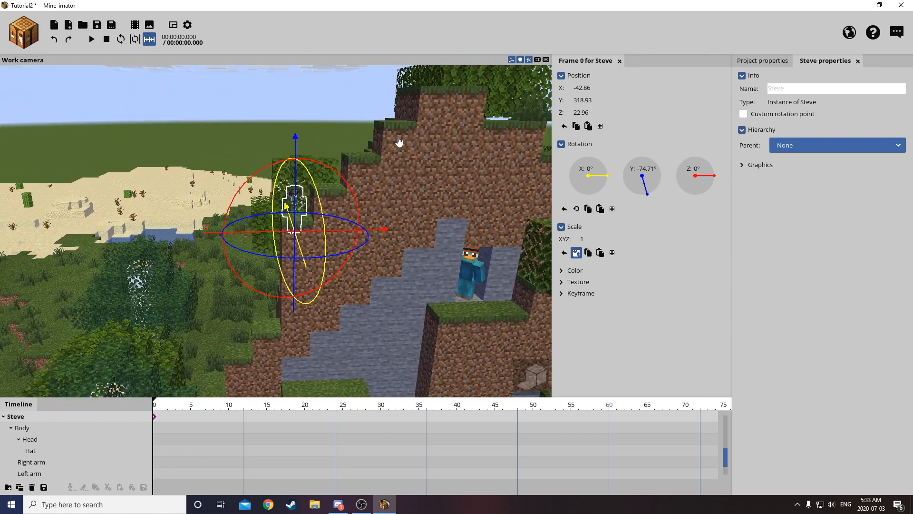
drag(302, 153, 307, 88)
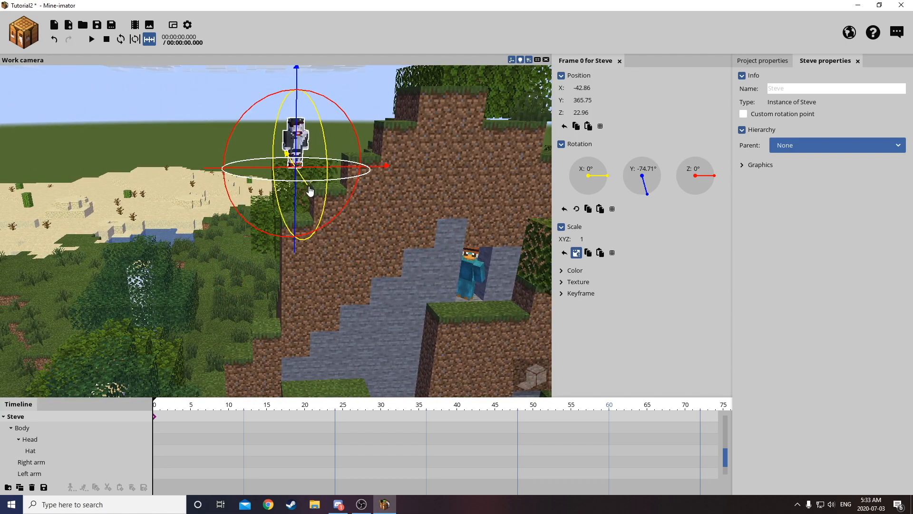
drag(323, 200, 362, 230)
drag(362, 238, 209, 262)
click(403, 175)
Select the new Steve's head and rotate it, undoing the first attempt.
click(245, 120)
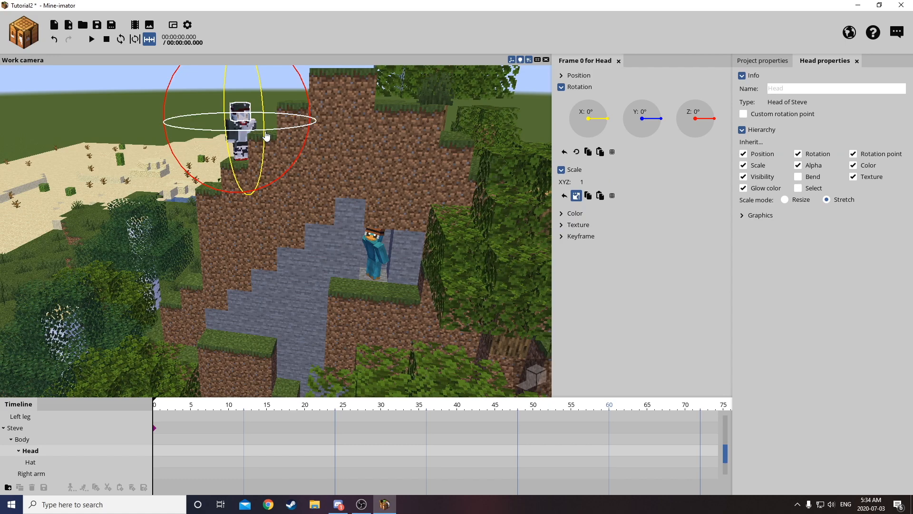
mouse_move(296, 116)
mouse_down()
mouse_move(306, 127)
mouse_move(283, 112)
mouse_up()
key(ctrl+z)
right_drag(284, 114, 275, 172)
Raise the whole new Steve onto the grass step near the hilltop, at about Y 383 and Z 46.
key(w)
key(w)
key(s)
click(316, 194)
mouse_move(316, 194)
right_down()
mouse_move(320, 247)
mouse_move(315, 190)
mouse_move(313, 201)
mouse_move(324, 200)
right_up()
key(w)
key(s)
key(a)
key(w)
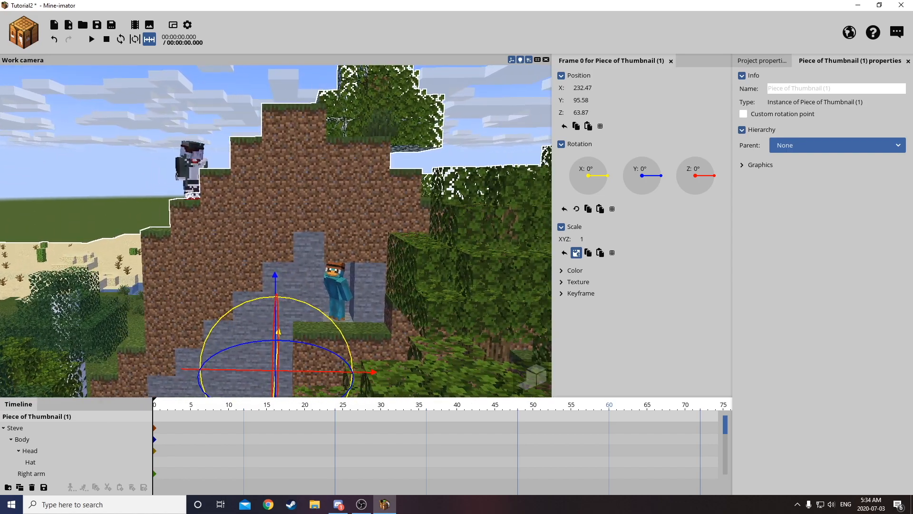
click(200, 177)
click(19, 439)
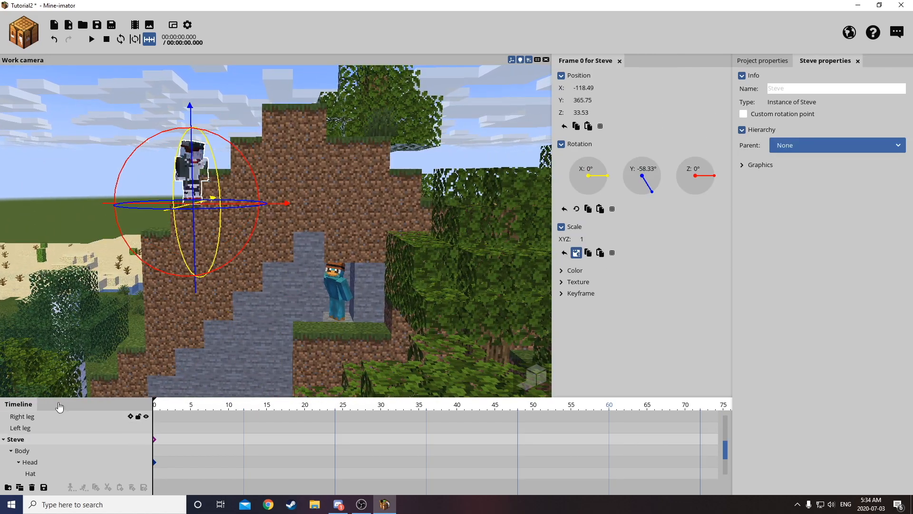
drag(195, 200, 201, 166)
drag(269, 173, 304, 176)
Readjust the hilltop Steve's head rotation so he looks down toward the character on the ledge.
click(219, 119)
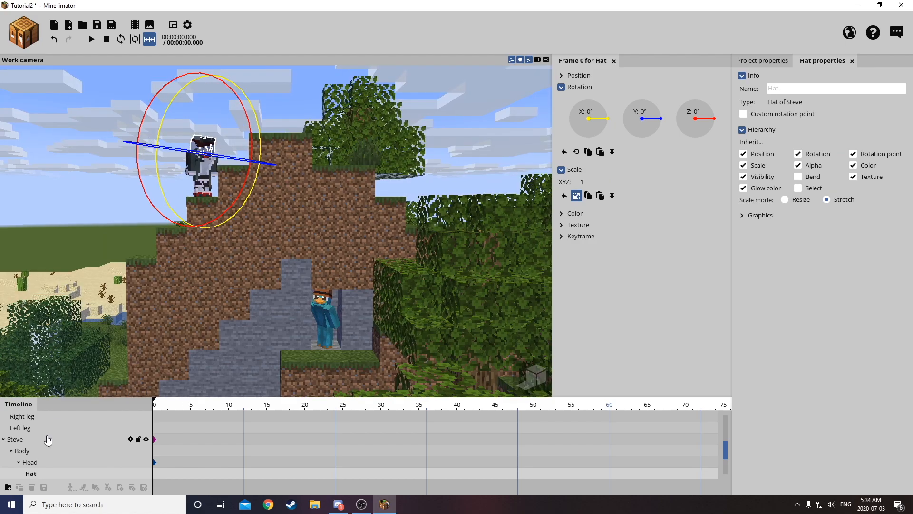
click(30, 462)
mouse_move(255, 163)
mouse_down()
mouse_move(262, 172)
mouse_move(241, 174)
mouse_up()
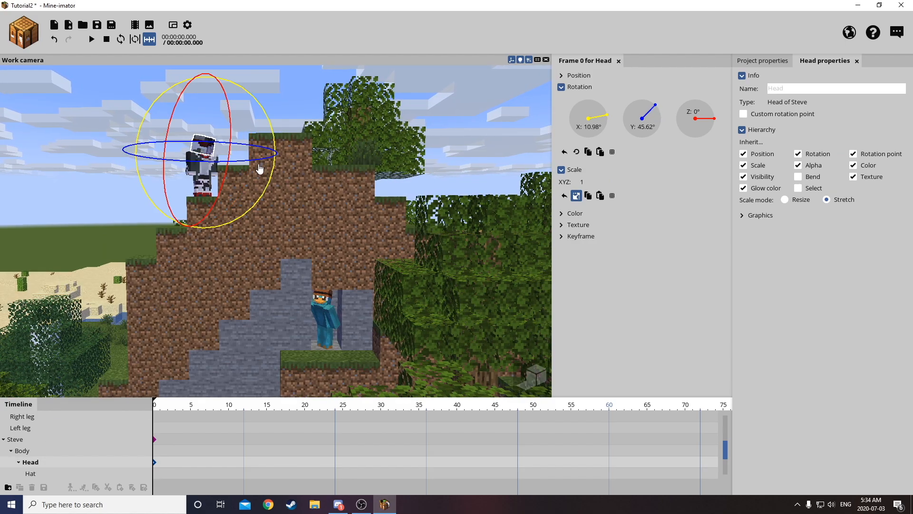
key(ctrl+z)
drag(259, 136, 246, 169)
key(w)
mouse_move(255, 205)
mouse_down()
mouse_move(252, 191)
mouse_move(253, 206)
mouse_up()
click(309, 117)
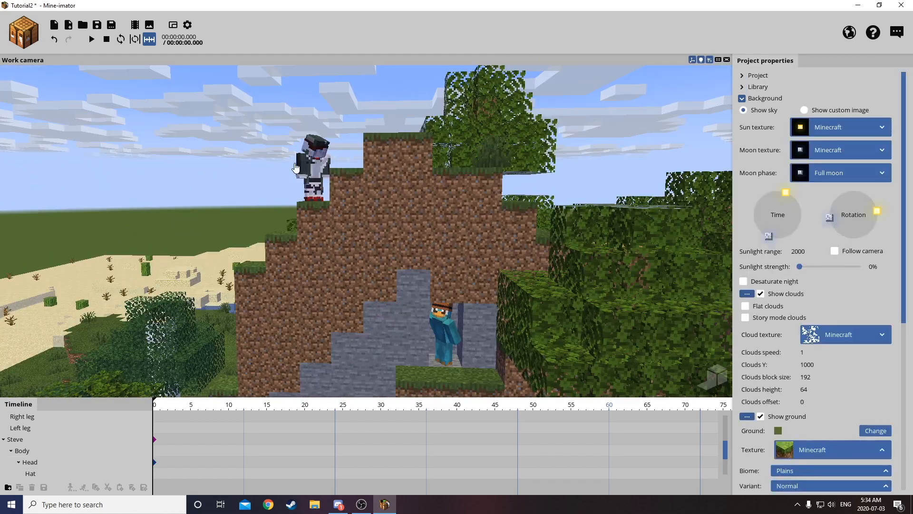
Rotate the hilltop Steve's right arm about the X axis to about -47°.
click(260, 185)
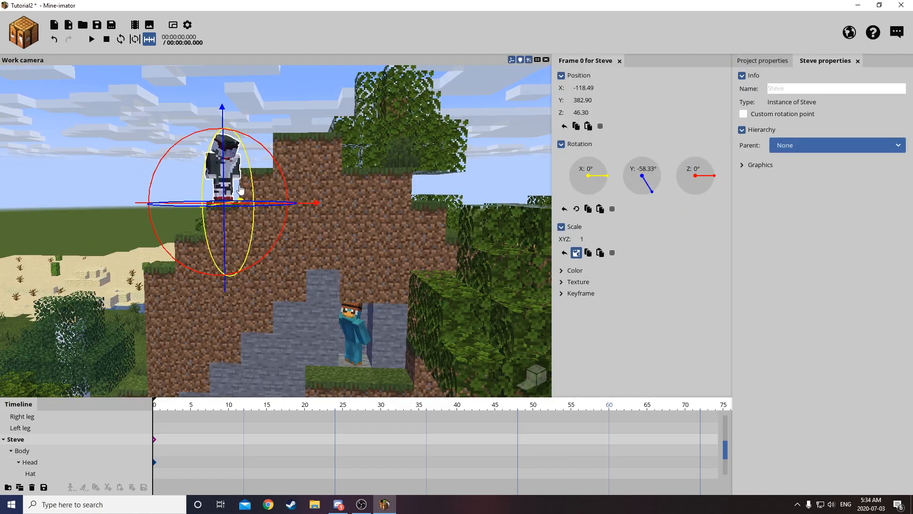
scroll(50, 462, down, 1)
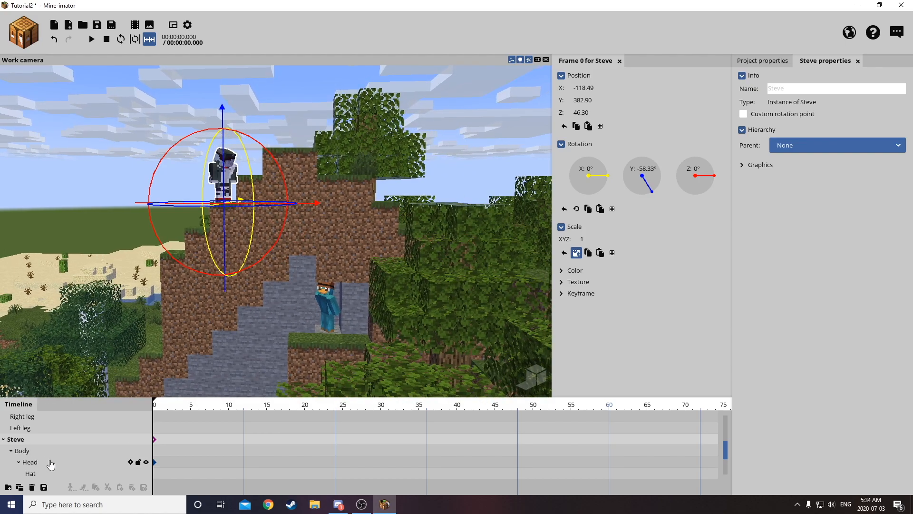
click(11, 450)
click(22, 464)
click(20, 452)
click(11, 451)
scroll(19, 459, down, 2)
click(33, 462)
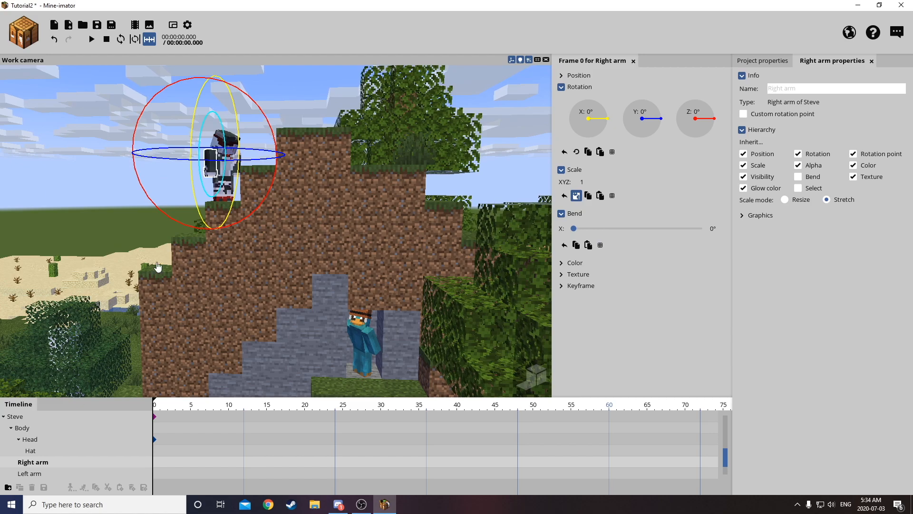
drag(234, 184, 247, 155)
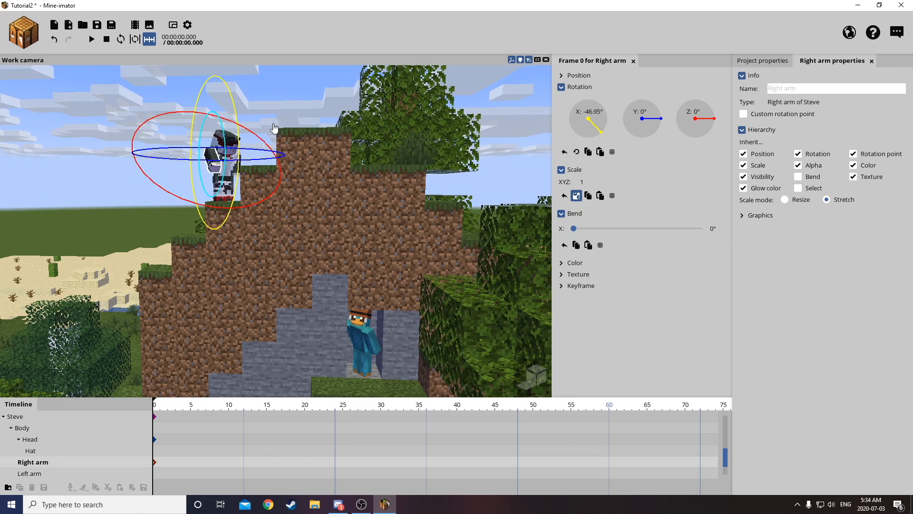
right_drag(271, 100, 271, 100)
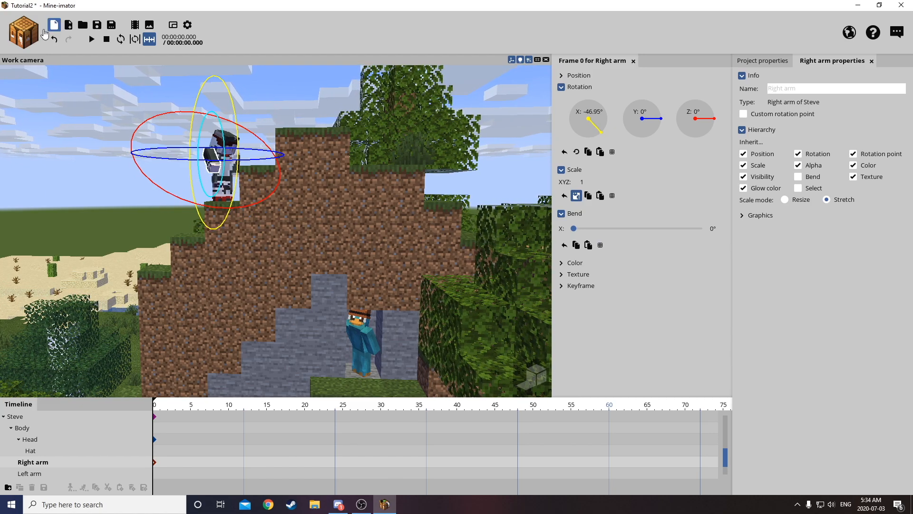
Create a diamond sword item in the scene and select it for editing.
click(29, 32)
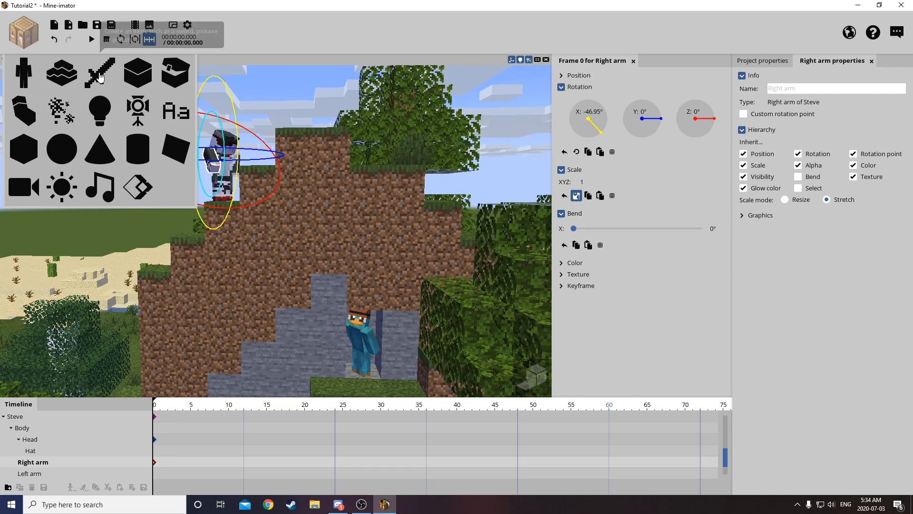
click(100, 73)
click(270, 323)
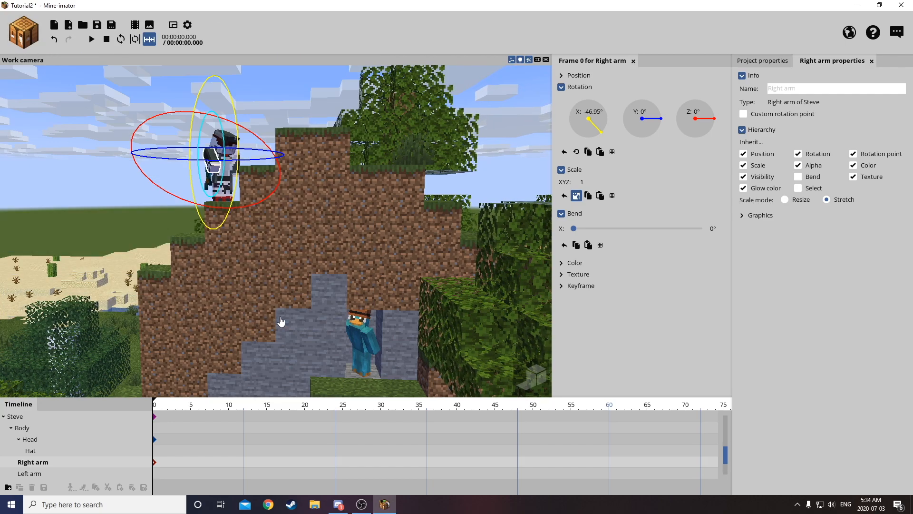
scroll(14, 438, down, 2)
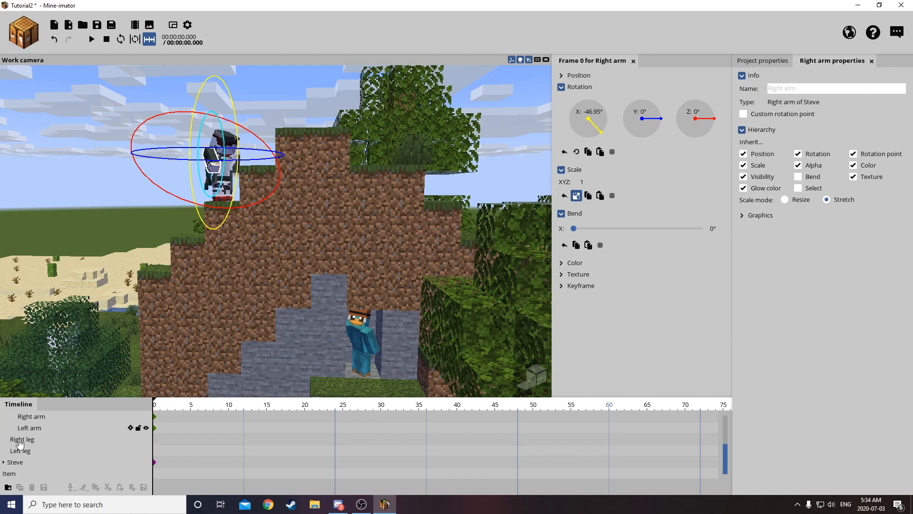
click(33, 473)
Rotate the sword to about -141° around Y and move it up beside the hilltop Steve, at about X -139, Y 400, Z 44.
drag(233, 190, 277, 190)
right_drag(173, 196, 274, 240)
key(w)
key(s)
drag(275, 234, 296, 178)
drag(325, 231, 290, 236)
drag(286, 164, 286, 153)
drag(305, 210, 334, 206)
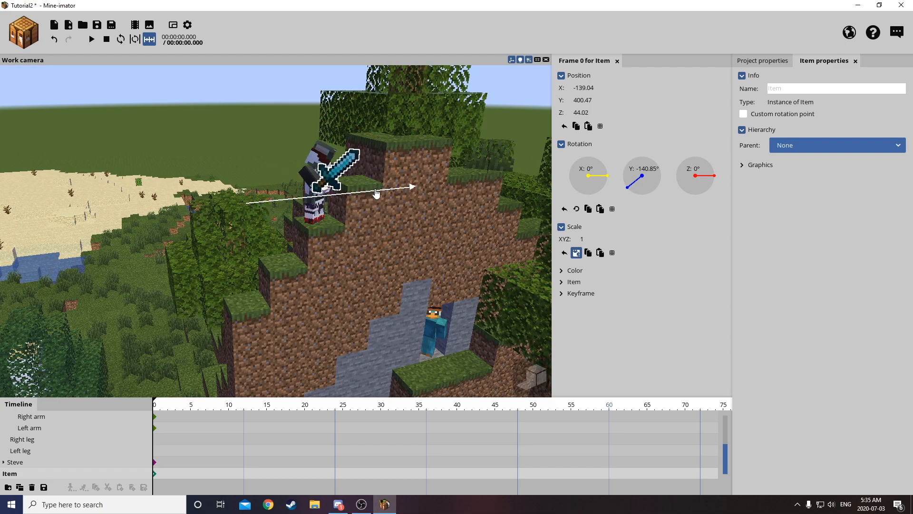
Fit the sword into the hilltop Steve's raised right hand, at about X -130, Y 397, Z 47.
key(w)
right_drag(385, 191, 342, 199)
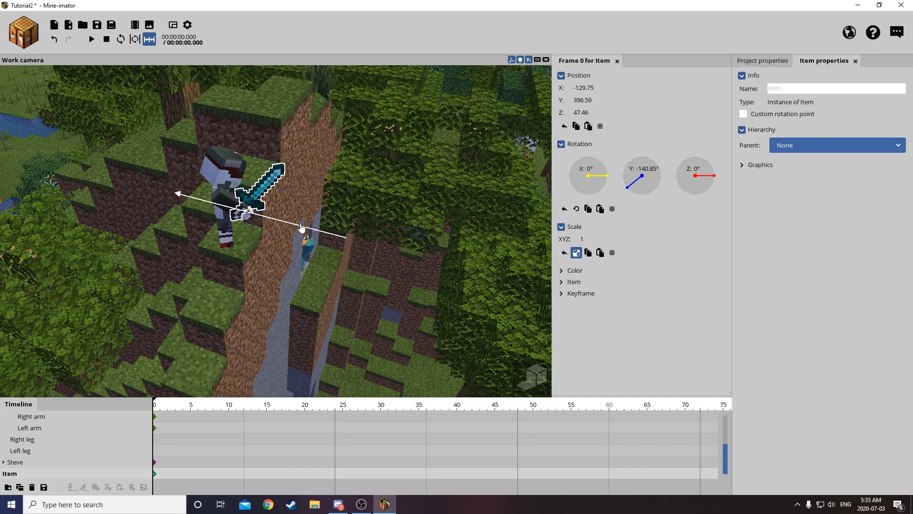
key(w)
mouse_move(397, 194)
right_down()
mouse_move(371, 186)
mouse_move(396, 194)
right_up()
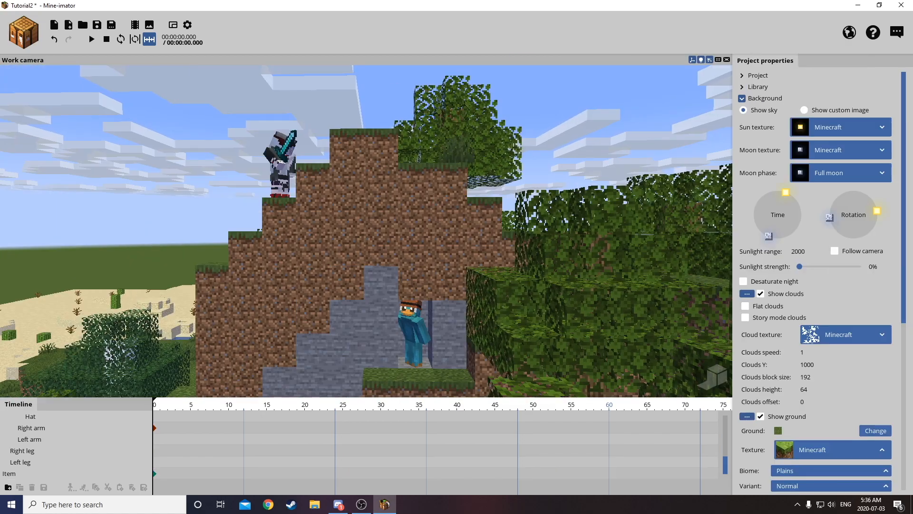
Frame the work camera side-on to the hill with both the armed hilltop Steve and the ledge character in view.
right_drag(424, 92, 394, 121)
key(a)
key(d)
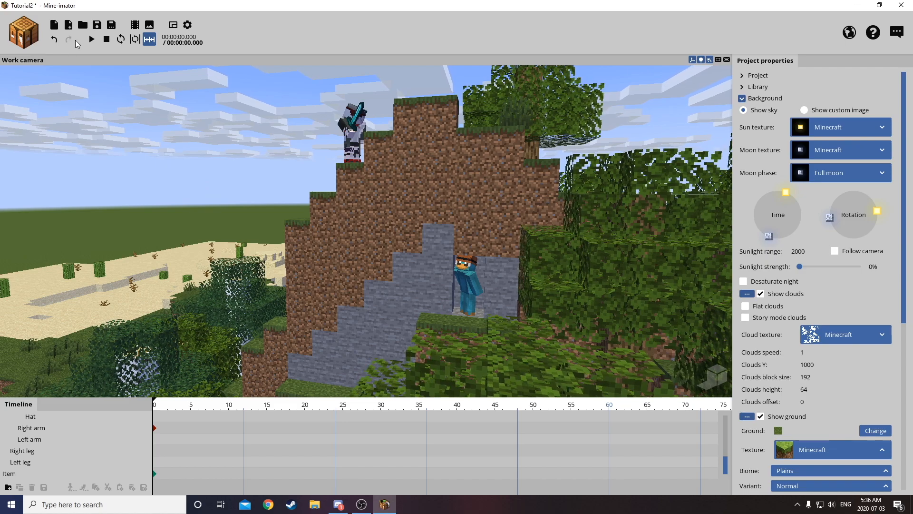
right_drag(135, 230, 138, 232)
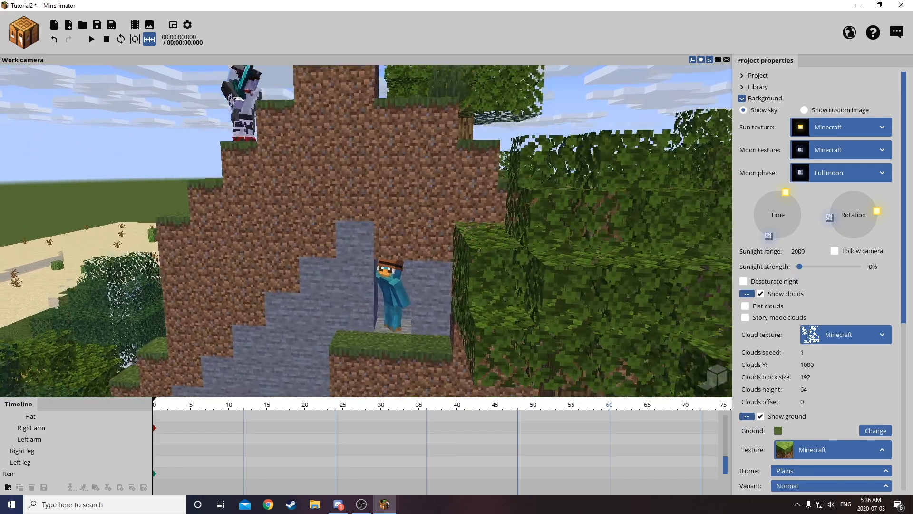
key(s)
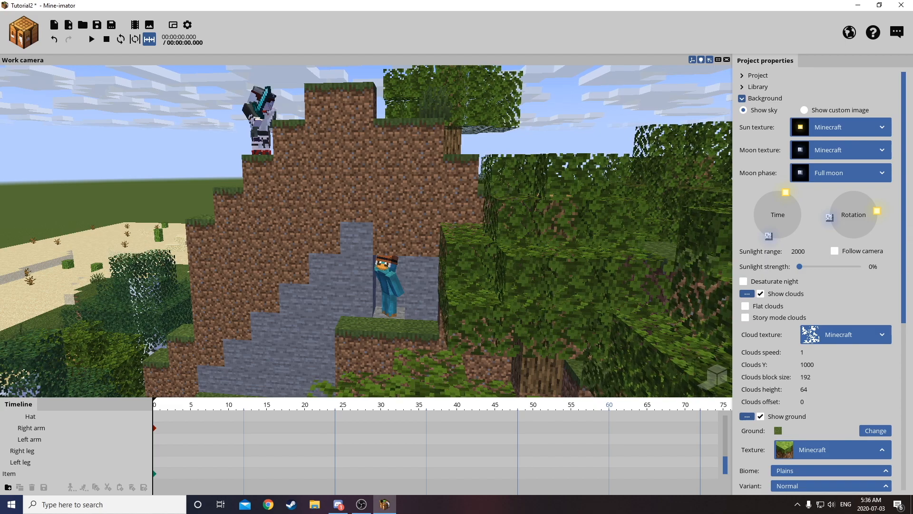
right_drag(213, 241, 213, 239)
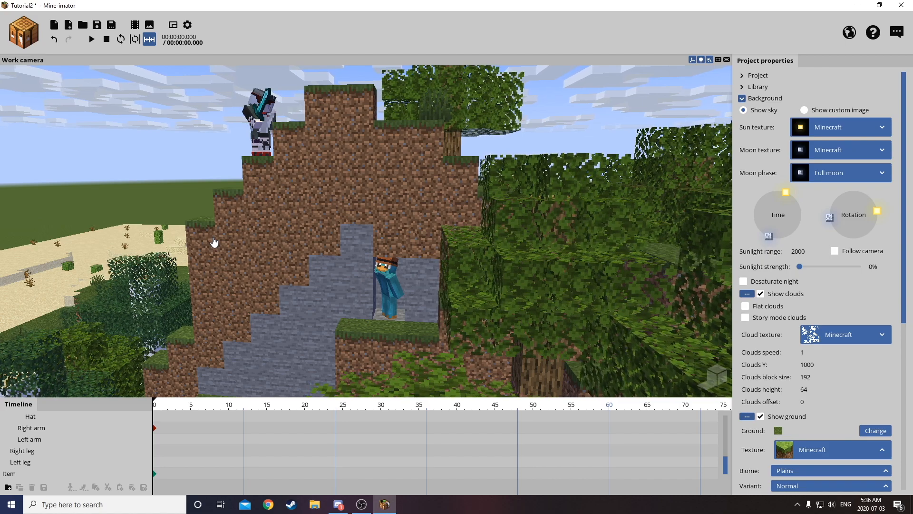
right_drag(212, 242, 212, 236)
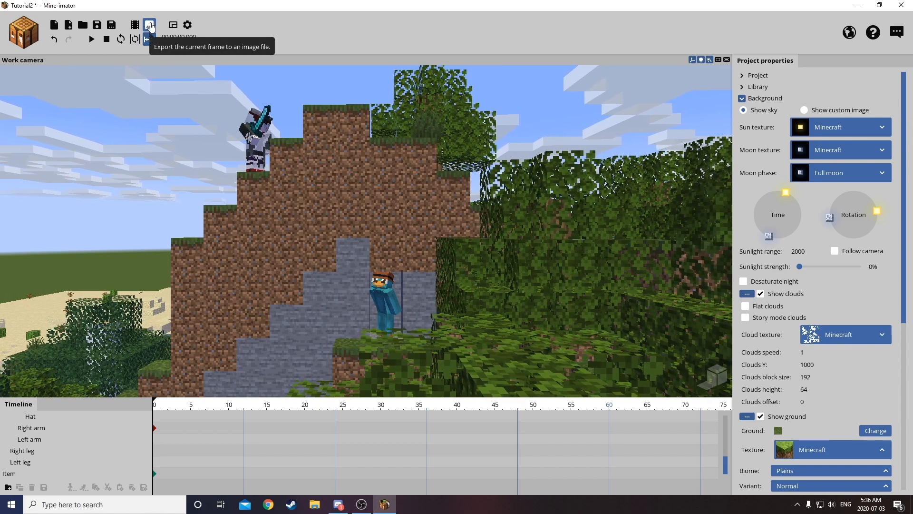
Export the current frame to the desktop as Tutorial2.png at UHD 4K (3840x2160) with high quality rendering.
click(149, 25)
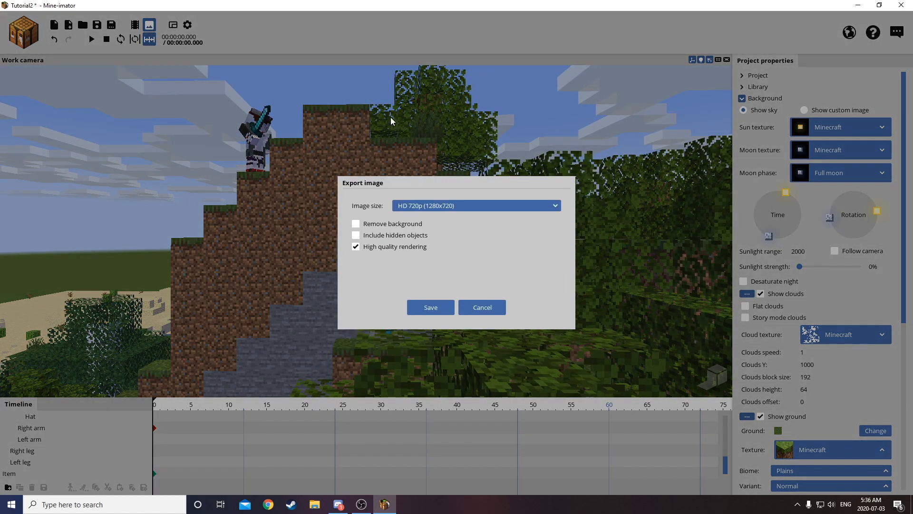
click(440, 209)
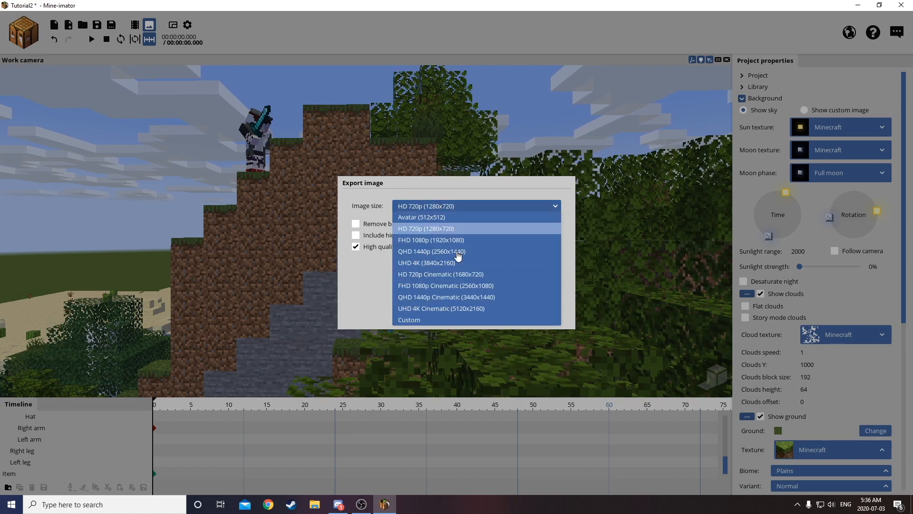
click(459, 256)
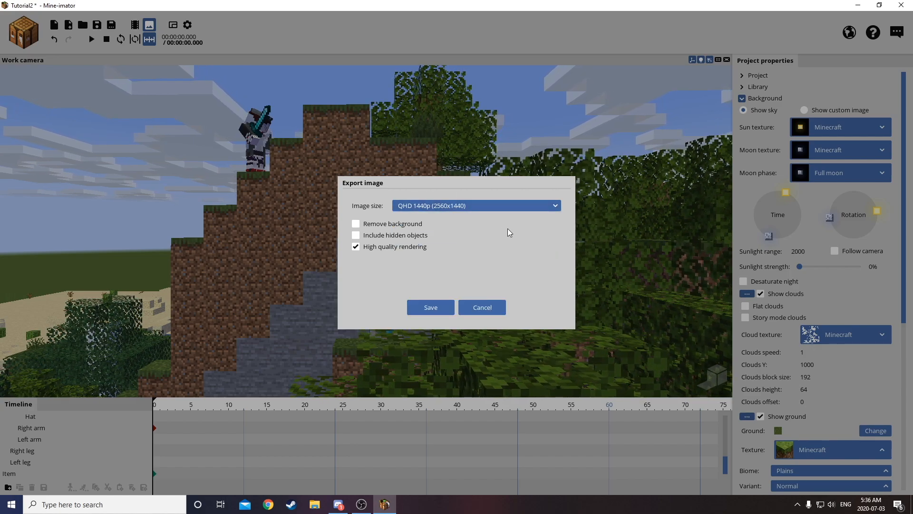
click(483, 207)
click(490, 257)
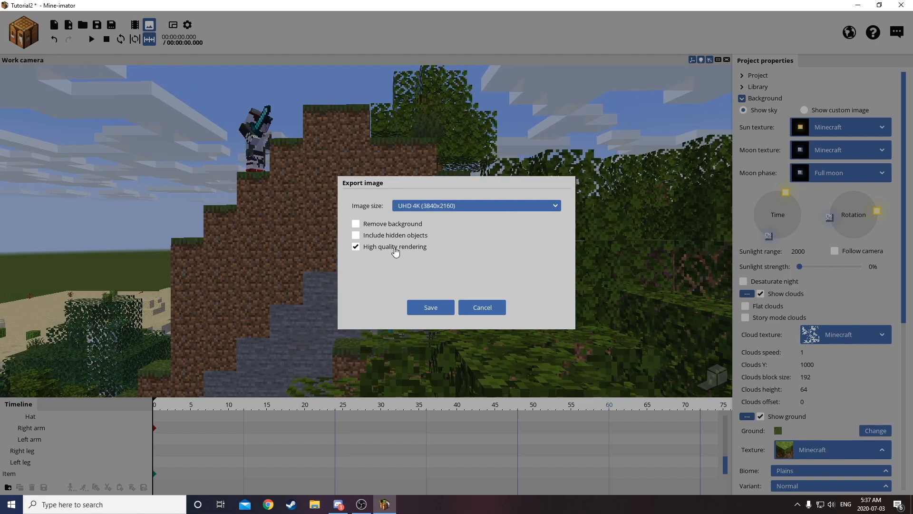
click(437, 306)
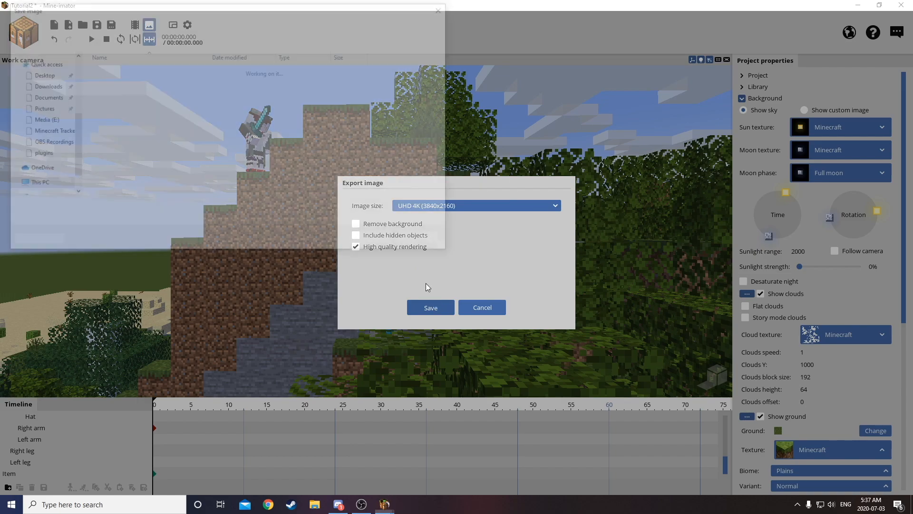
click(378, 244)
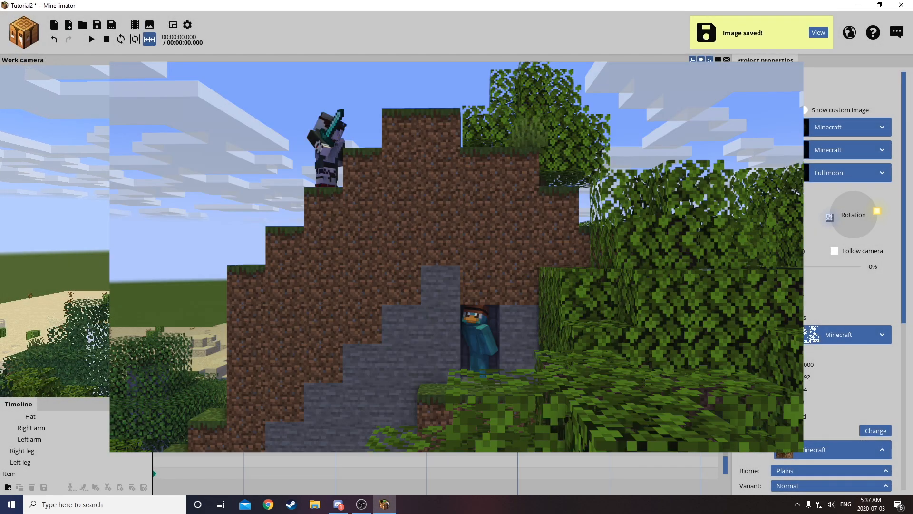
Export the frame a second time to the desktop under the file name Tutorial2(1).png.
click(150, 26)
click(431, 308)
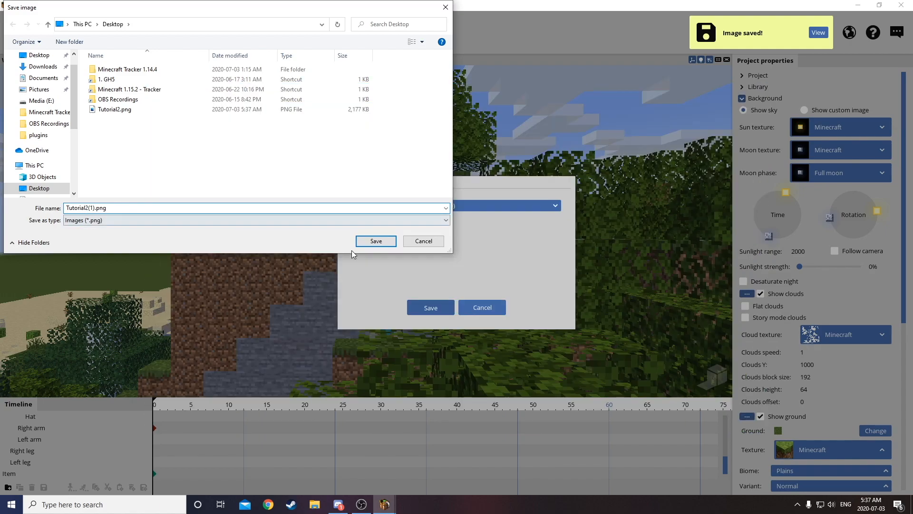
click(376, 241)
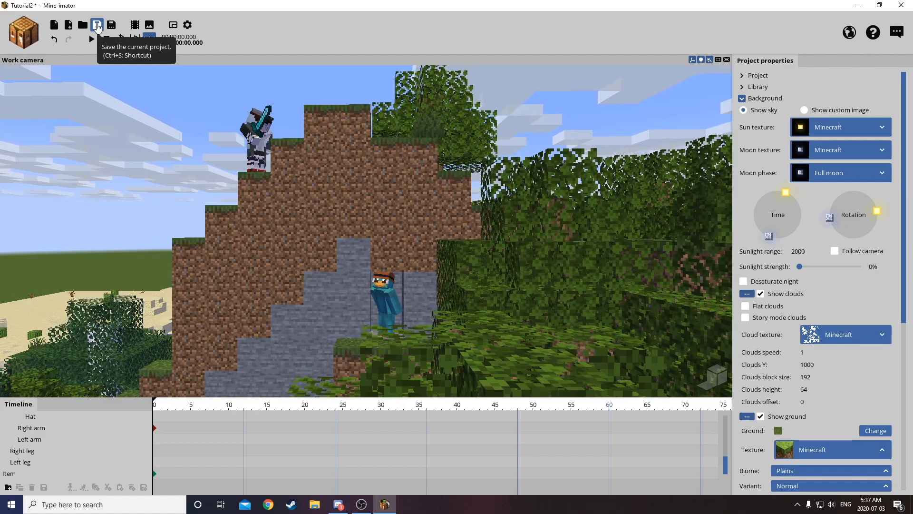
Save the Tutorial2 project and exit Mine-imator.
click(97, 26)
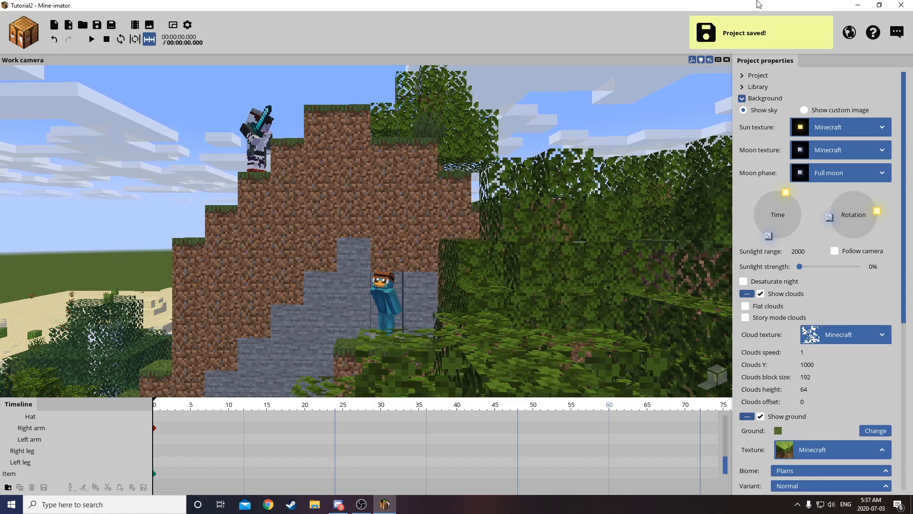
click(901, 5)
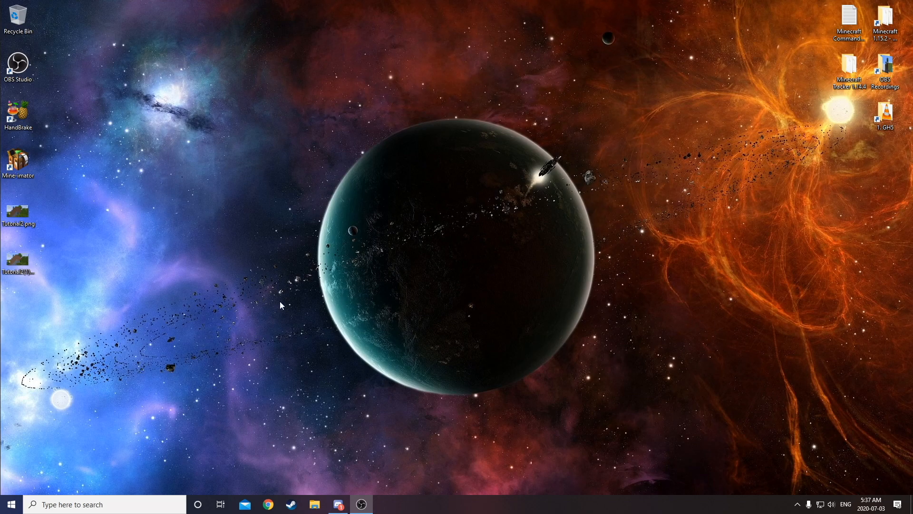
Inspect the exported Tutorial2(1).png from the desktop in Photos and close it.
double_click(19, 260)
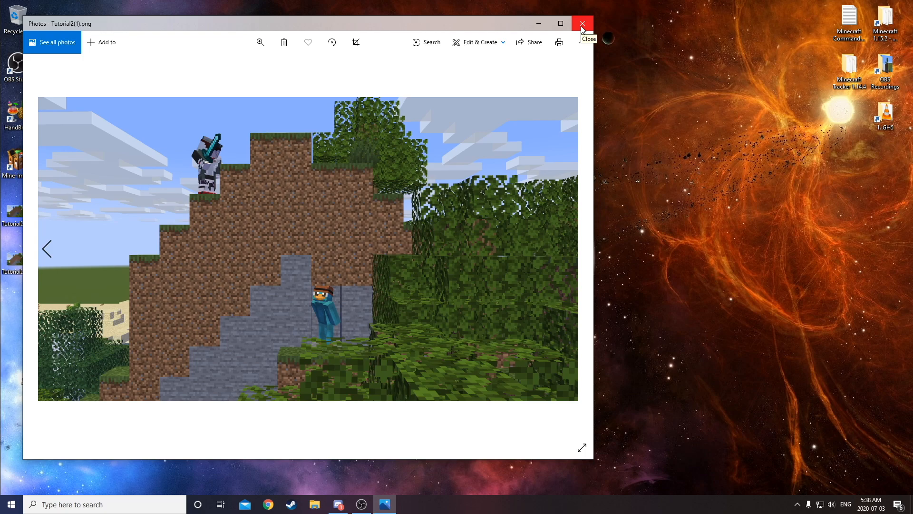
click(582, 23)
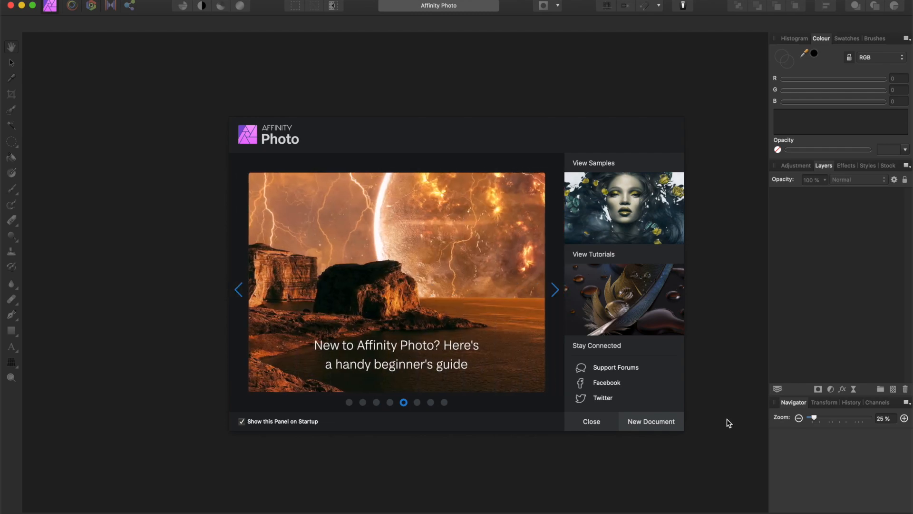
In Affinity Photo, create a new document from the FHD 1080p web preset (1920 x 1080 px).
click(665, 423)
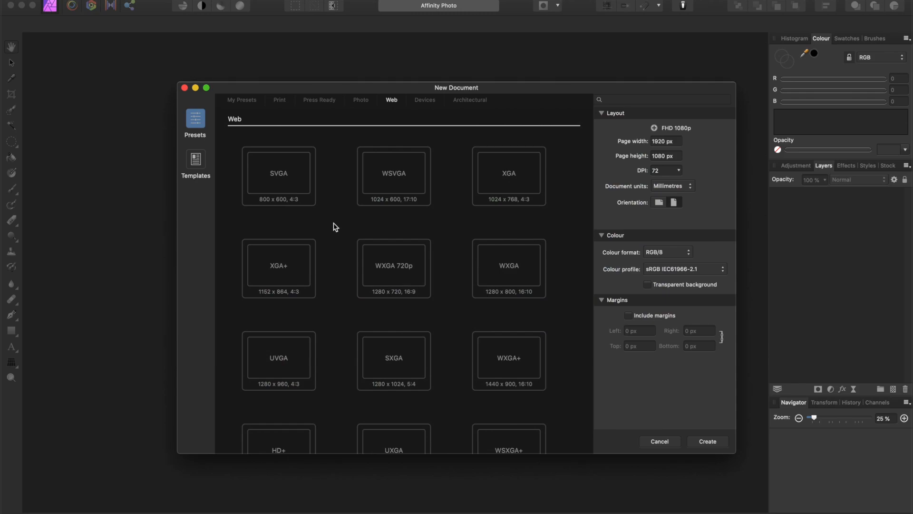
scroll(336, 260, down, 5)
click(297, 322)
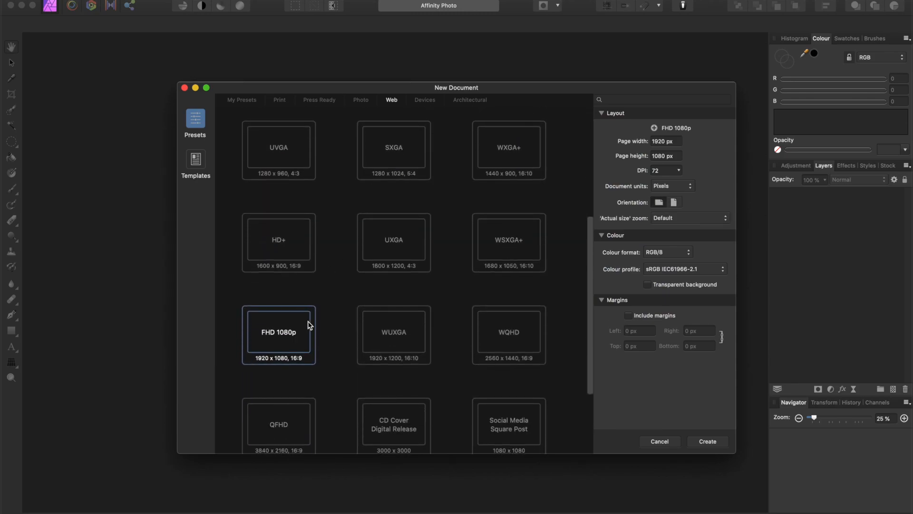
click(708, 442)
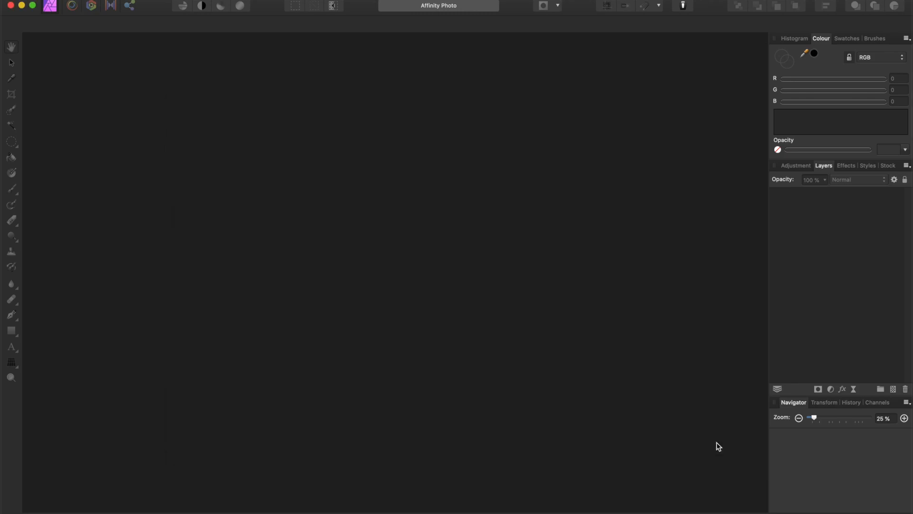
Place Tutorial2(1).png from the external drive's 4. Thumbnail Assets folder into the blank document.
click(230, 507)
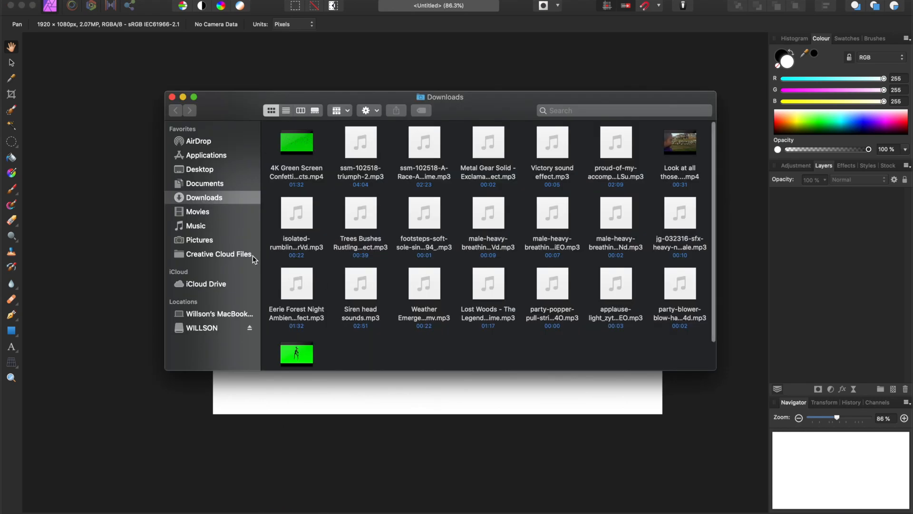
click(212, 328)
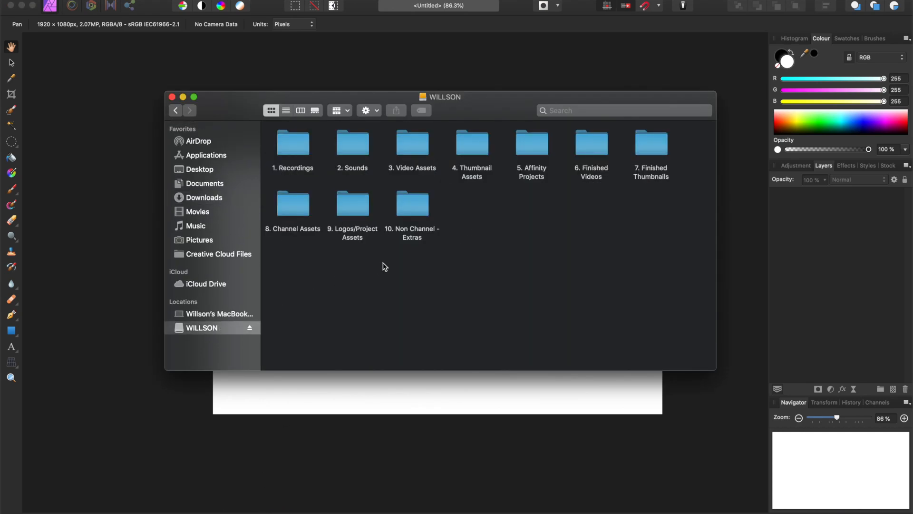
double_click(475, 138)
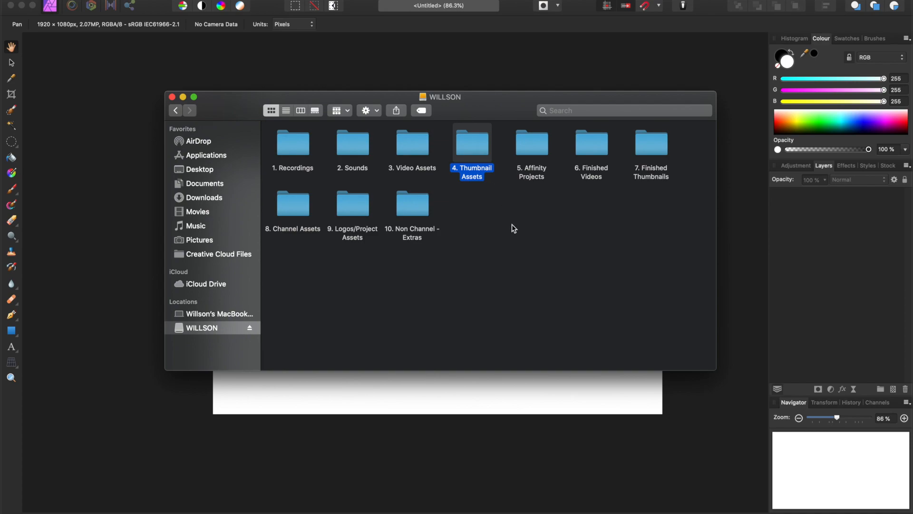
scroll(530, 248, down, 5)
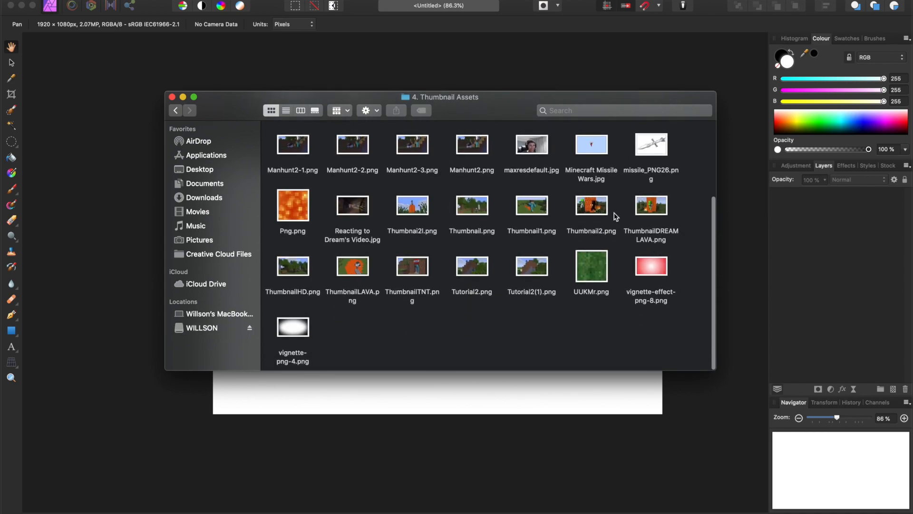
click(531, 265)
drag(479, 97, 644, 49)
drag(697, 218, 277, 268)
click(337, 49)
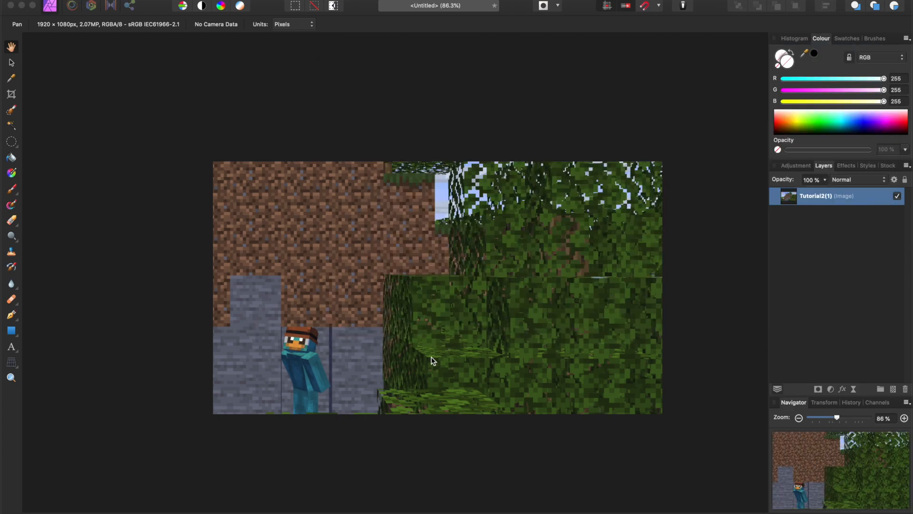
Scale the placed Tutorial2(1) image down to about 47% with the Move tool and position it within the canvas.
click(11, 61)
scroll(370, 300, down, 5)
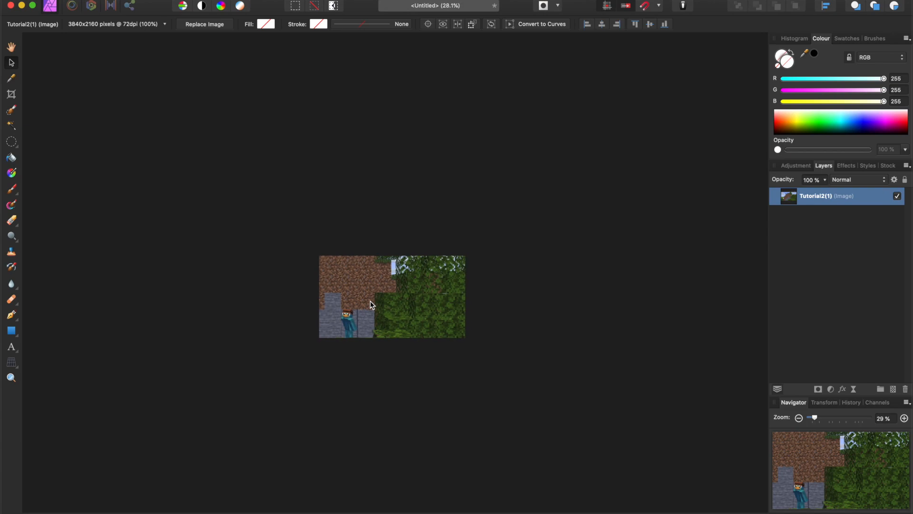
scroll(371, 302, down, 4)
drag(422, 335, 395, 303)
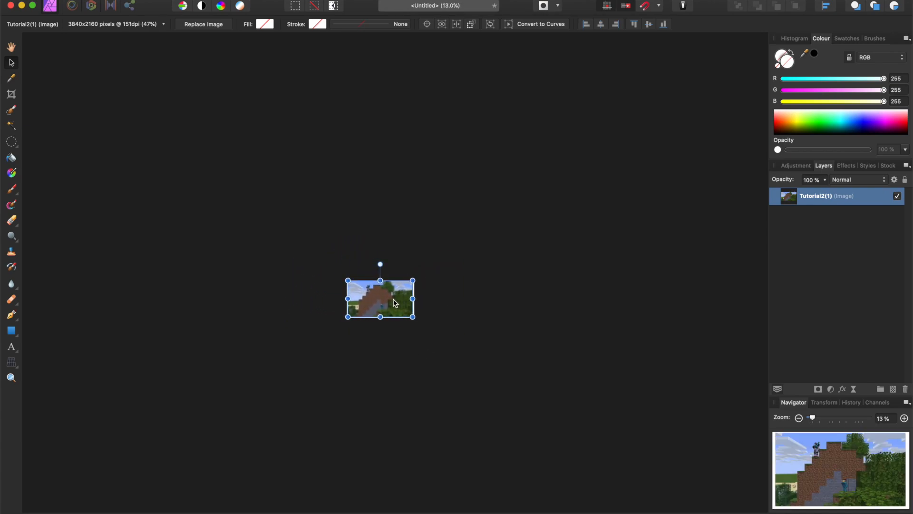
scroll(394, 303, up, 9)
scroll(393, 302, up, 3)
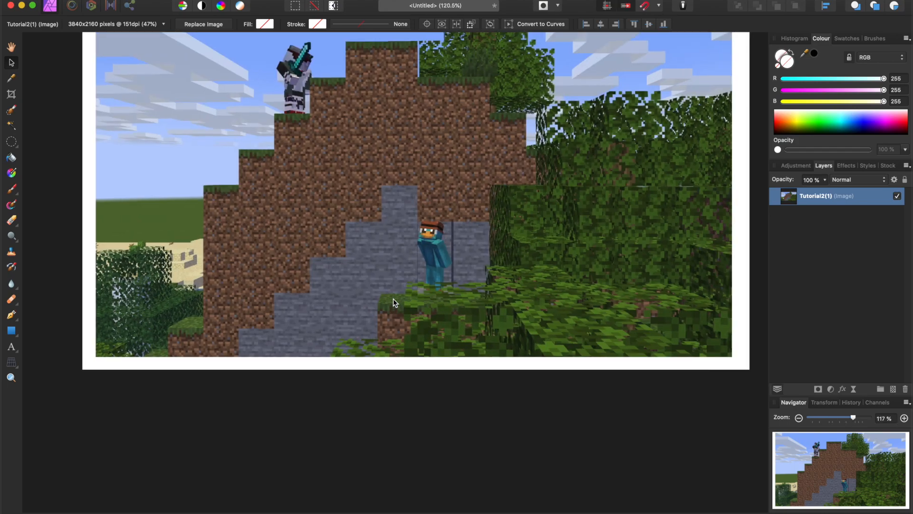
scroll(390, 294, up, 2)
scroll(390, 294, down, 6)
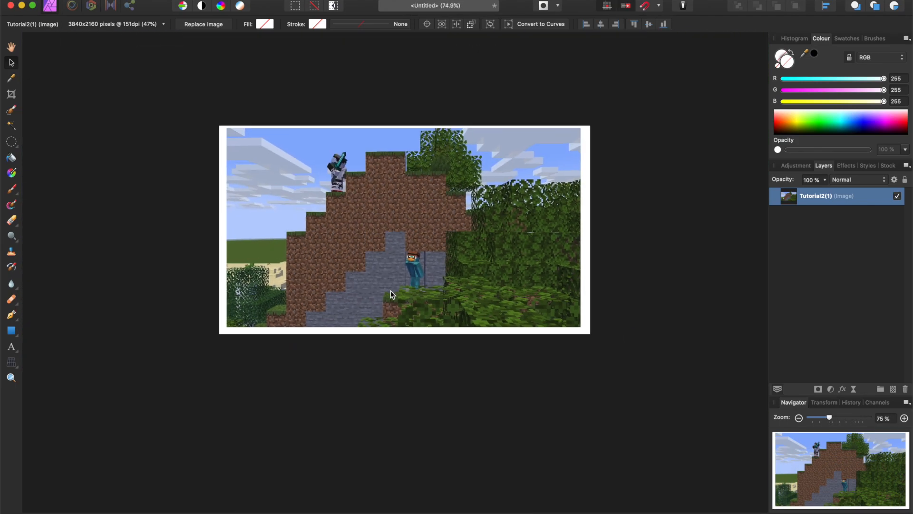
Scale the Tutorial2(1) image up to about 54%, position it to cover the whole white canvas, and deselect it.
drag(228, 128, 162, 92)
drag(289, 163, 371, 193)
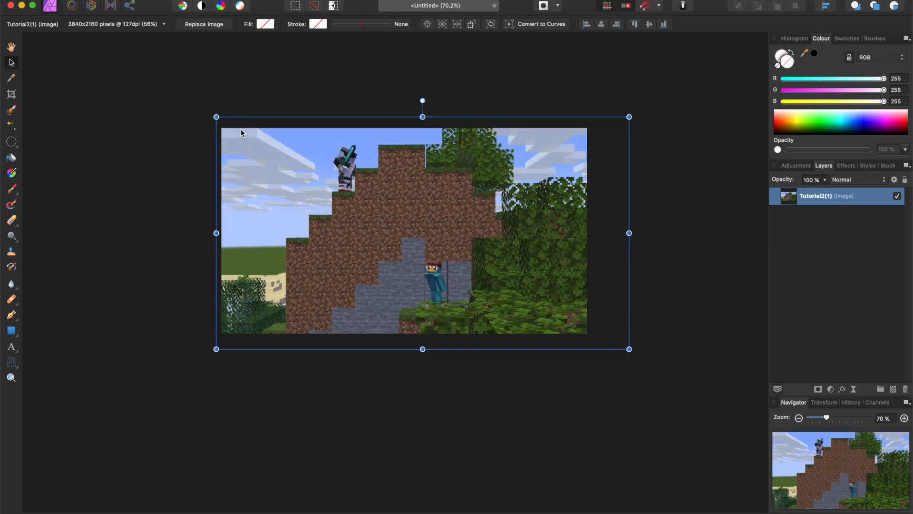
drag(217, 117, 233, 127)
drag(347, 211, 321, 207)
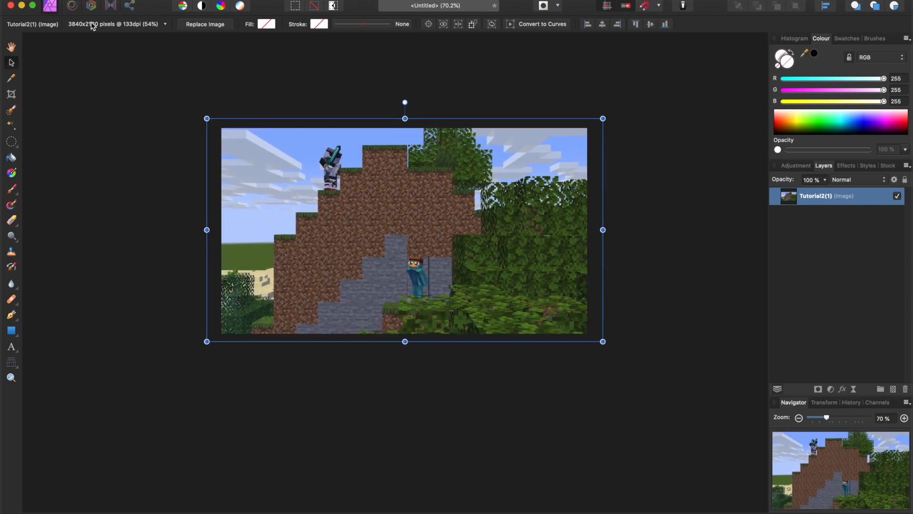
click(158, 167)
scroll(541, 318, up, 5)
scroll(540, 318, left, 3)
scroll(540, 317, up, 2)
scroll(538, 335, down, 1)
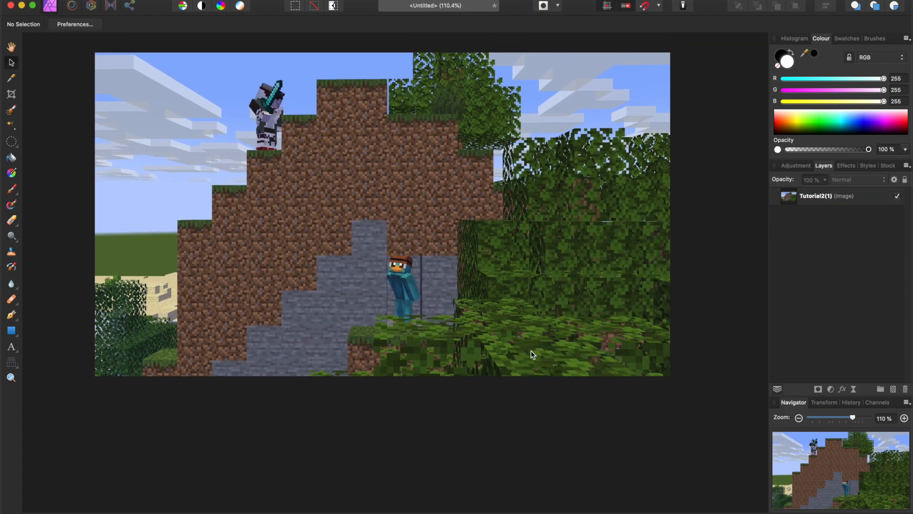
Preview the 5510974-anime-zoom action-lines PNG in the external drive's 4. Thumbnail Assets folder and place it into the document.
key(super+o)
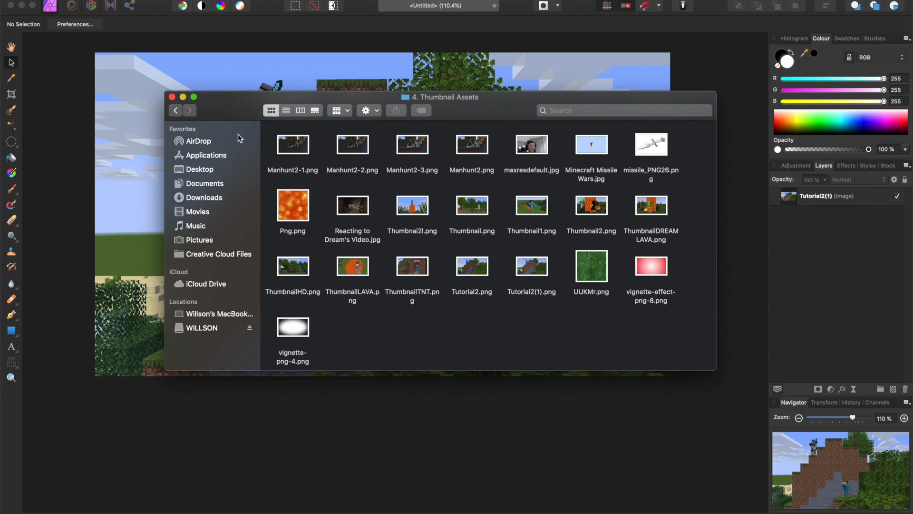
click(174, 111)
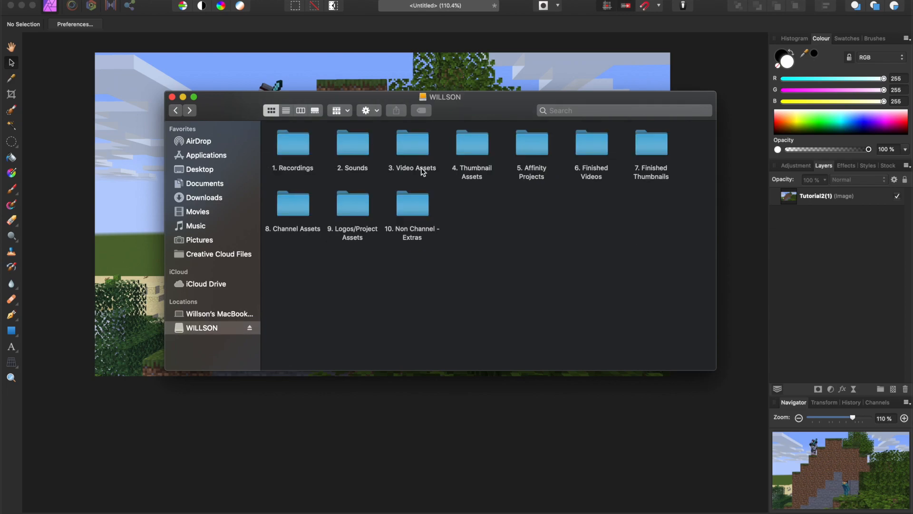
double_click(532, 147)
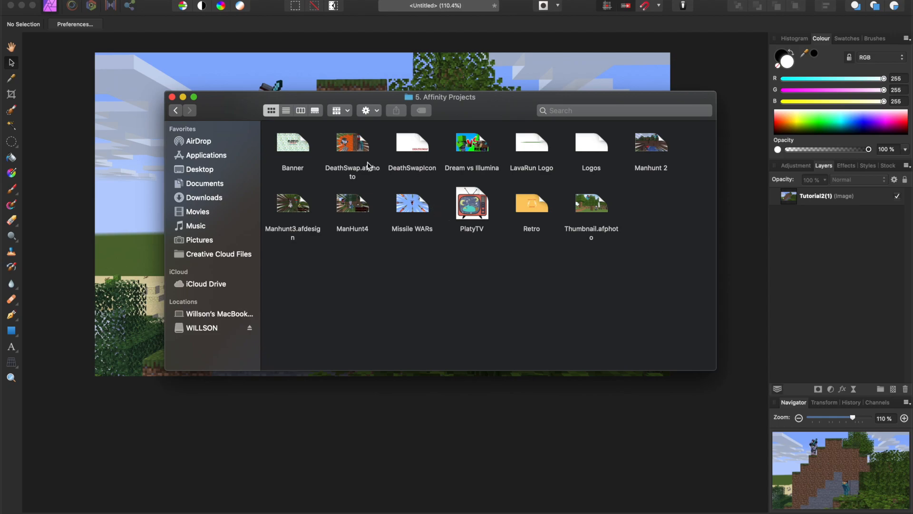
click(176, 111)
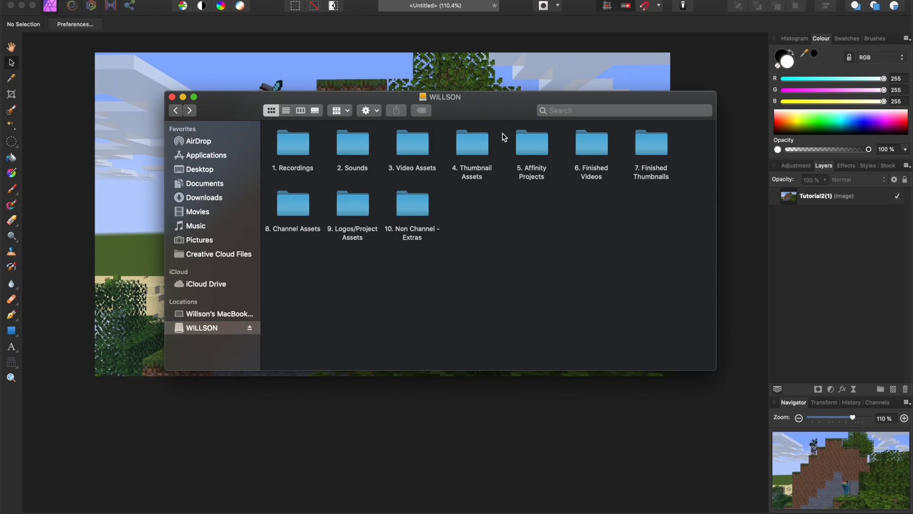
double_click(478, 148)
click(414, 153)
key(space)
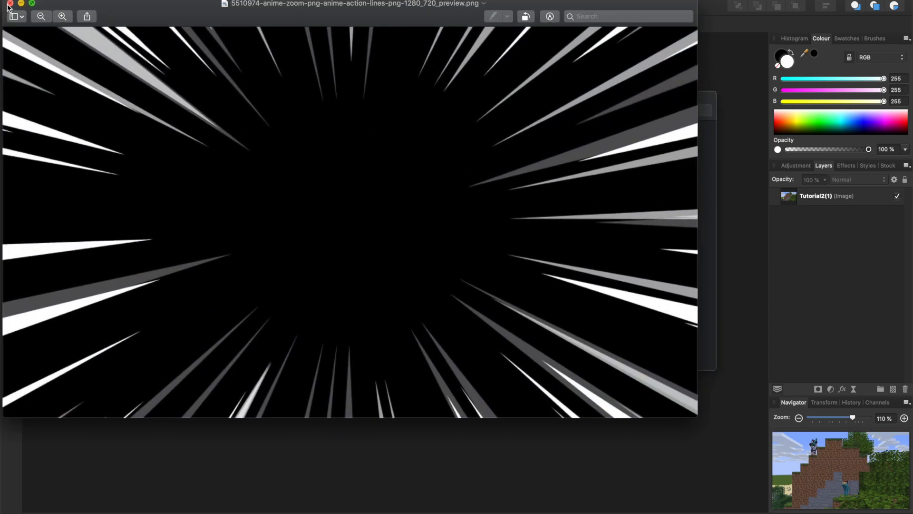
click(9, 3)
drag(414, 152, 240, 74)
click(172, 97)
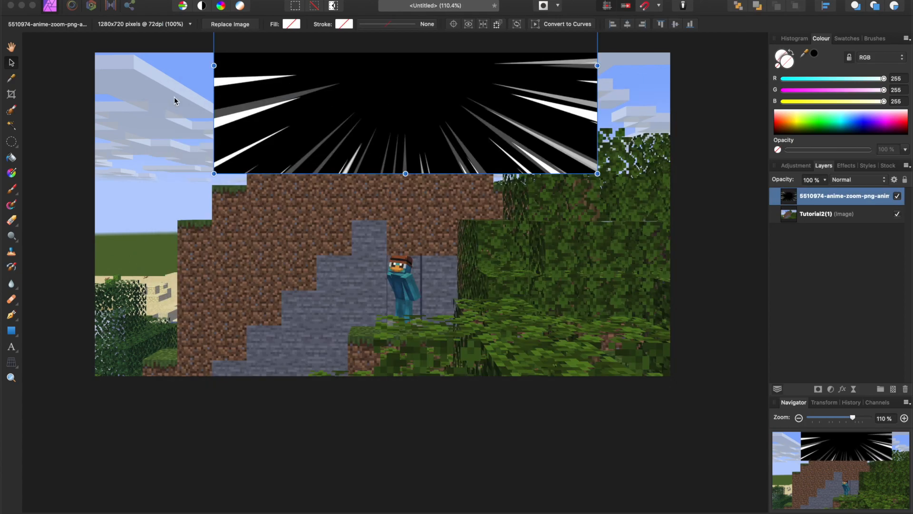
Scale the action-lines image to about 153% so it fills the canvas and set its blend mode to Screen.
drag(300, 143, 184, 343)
drag(479, 161, 671, 53)
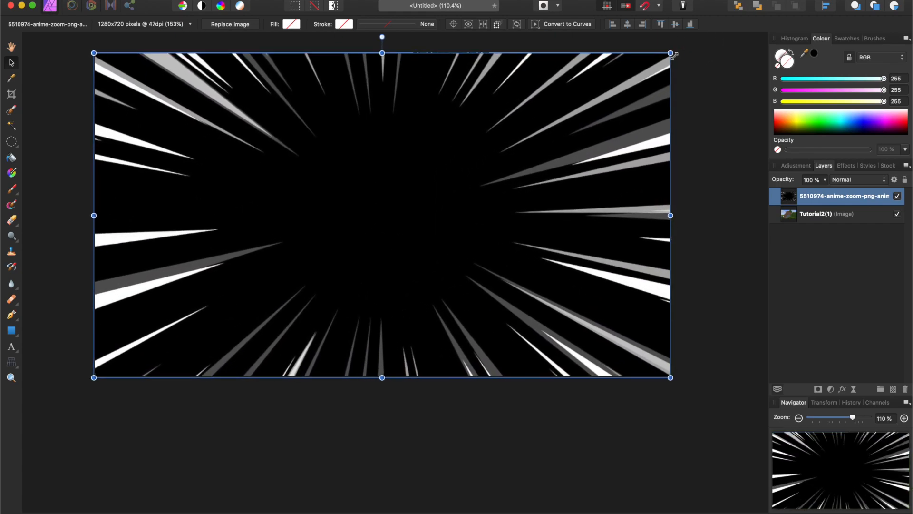
click(857, 179)
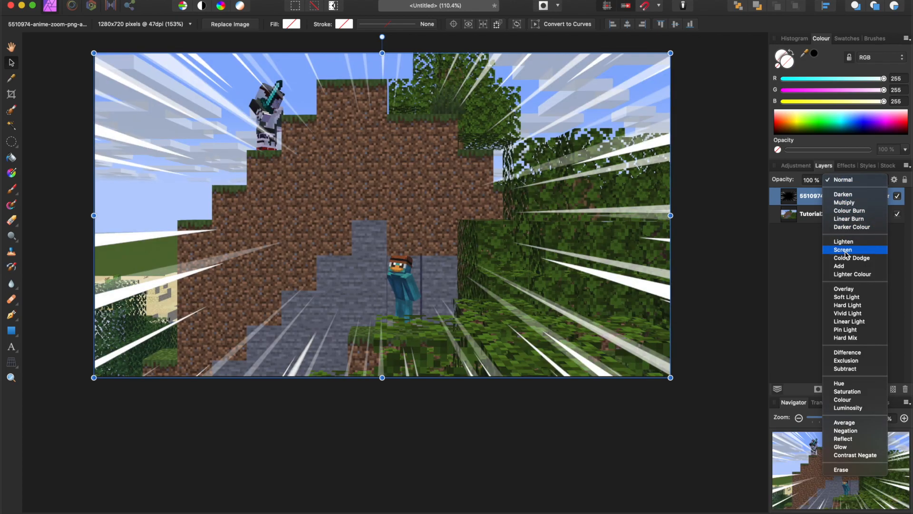
click(846, 250)
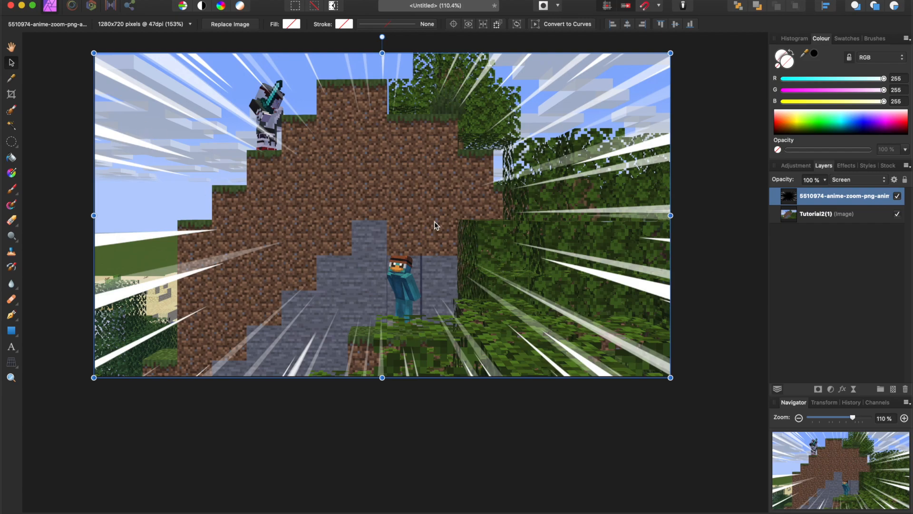
Shift the Tutorial2(1) image slightly down and to the right beneath the action lines.
click(807, 215)
drag(418, 143, 433, 156)
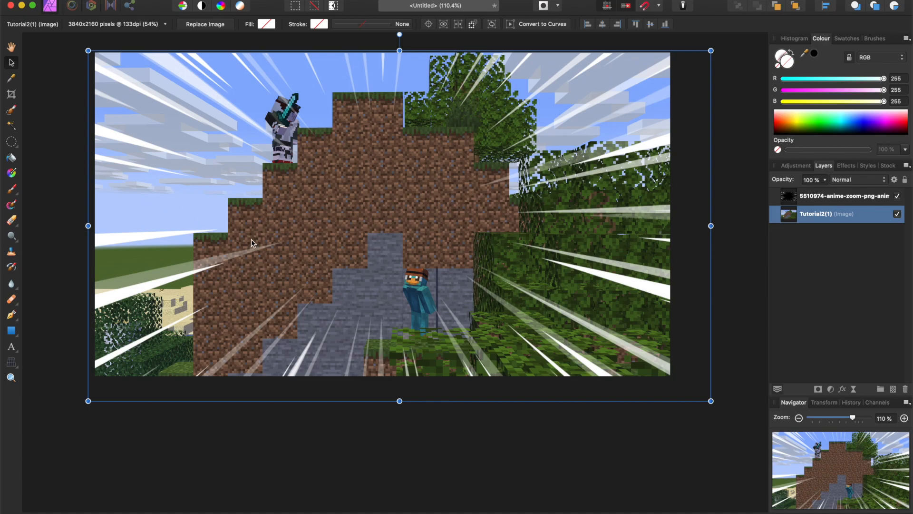
Preview the glowing-red-eyes PNG from the drive's 4. Thumbnail Assets folder and place it above the Tutorial2(1) layer.
click(213, 510)
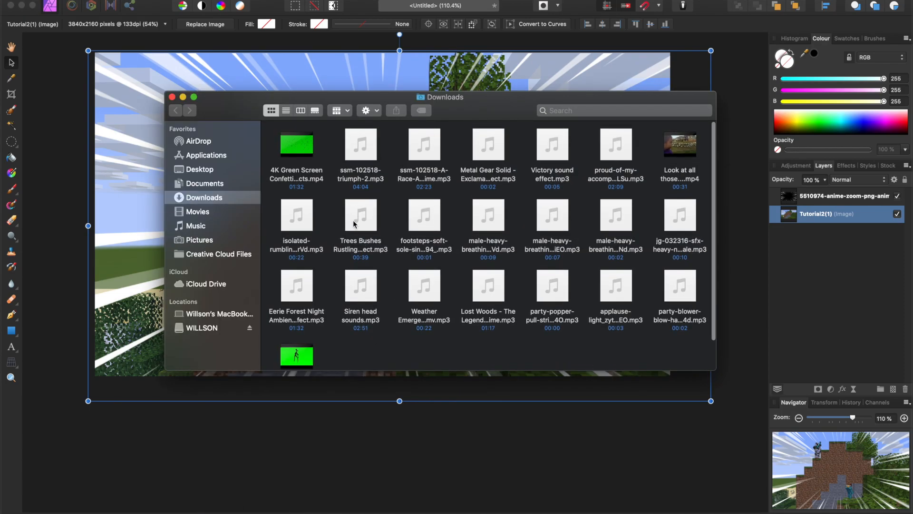
click(223, 328)
double_click(472, 145)
click(476, 153)
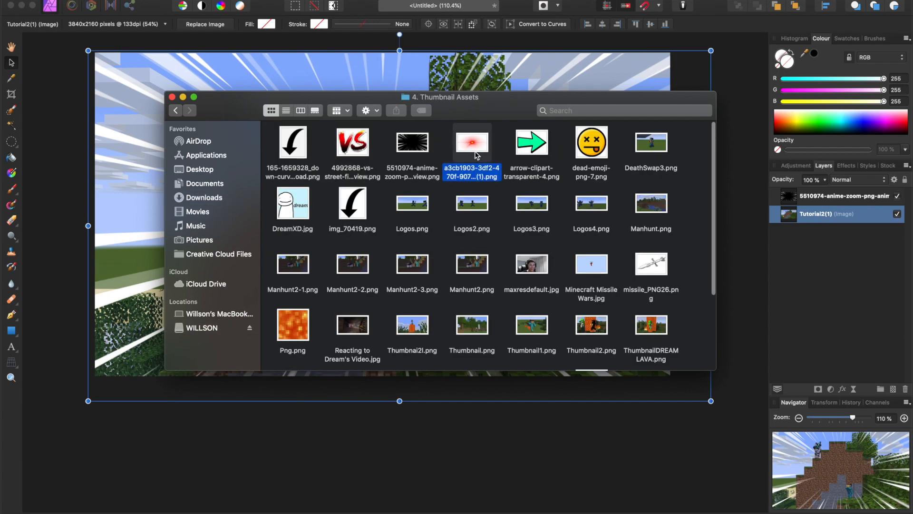
double_click(475, 153)
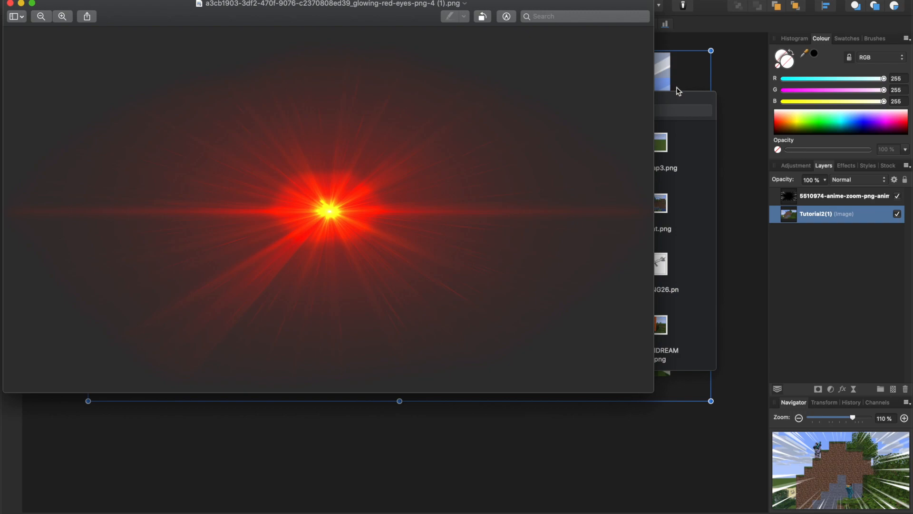
click(678, 105)
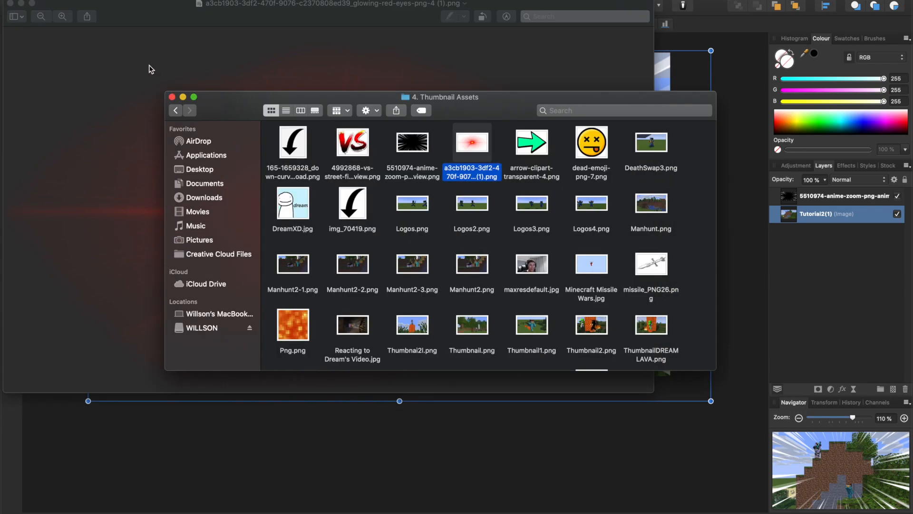
click(10, 3)
drag(465, 139, 448, 171)
click(189, 165)
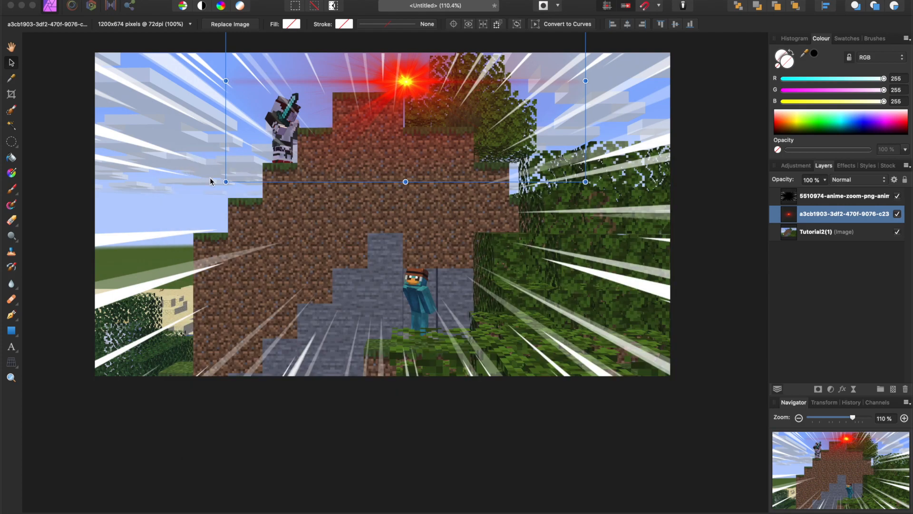
Scale the red glow down to about 22%, position it on the hilltop character's face, and duplicate it for the second eye.
click(351, 102)
drag(226, 182, 287, 117)
drag(335, 92, 285, 118)
drag(238, 144, 299, 116)
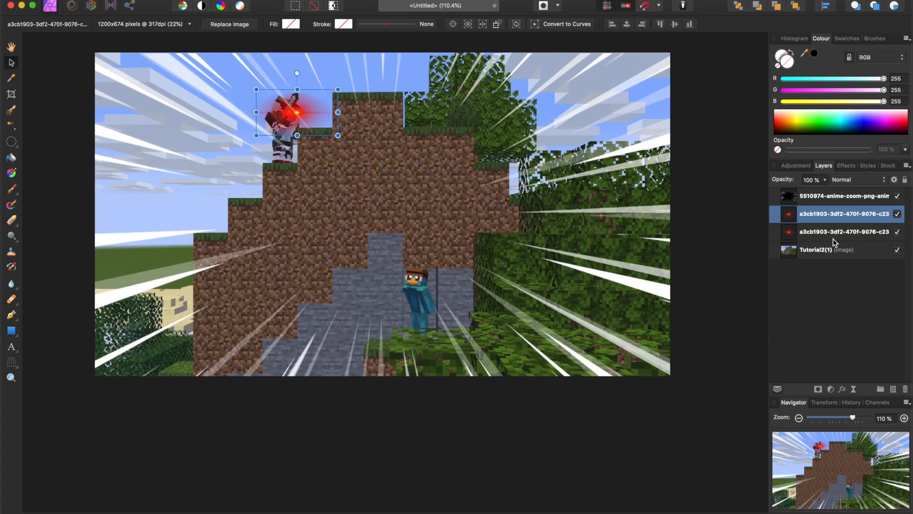
Erase the part of the upper red glow layer overlapping the other eye with a 55 px Erase Brush.
ctrl+scroll(297, 90, up, 6)
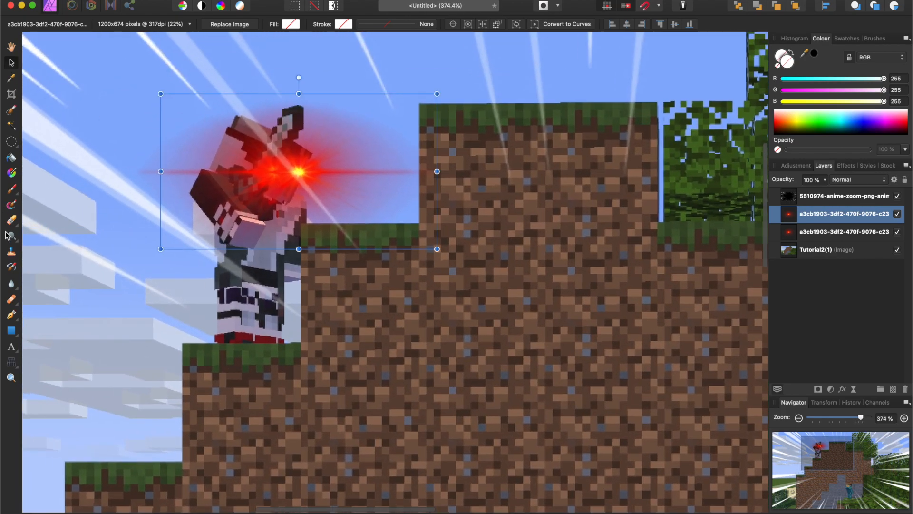
click(12, 219)
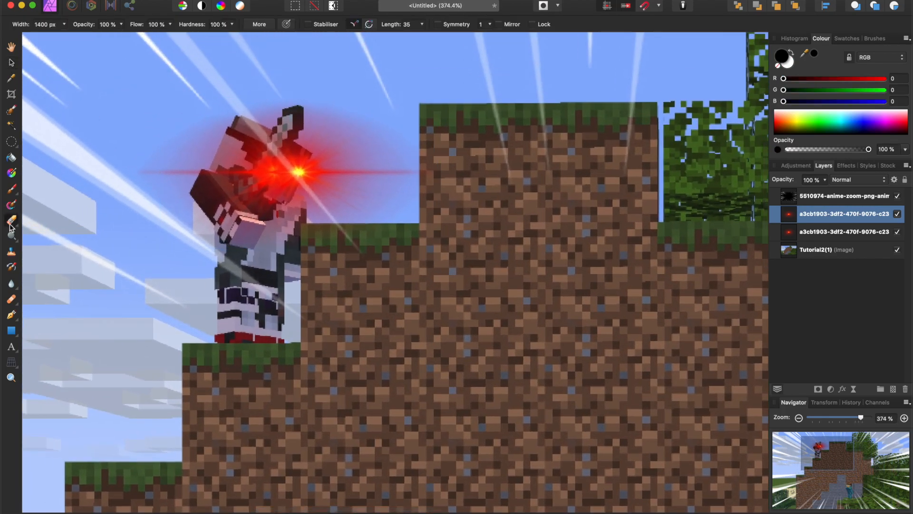
mouse_move(121, 179)
mouse_down()
mouse_move(126, 208)
mouse_move(164, 207)
mouse_up()
key(super+z)
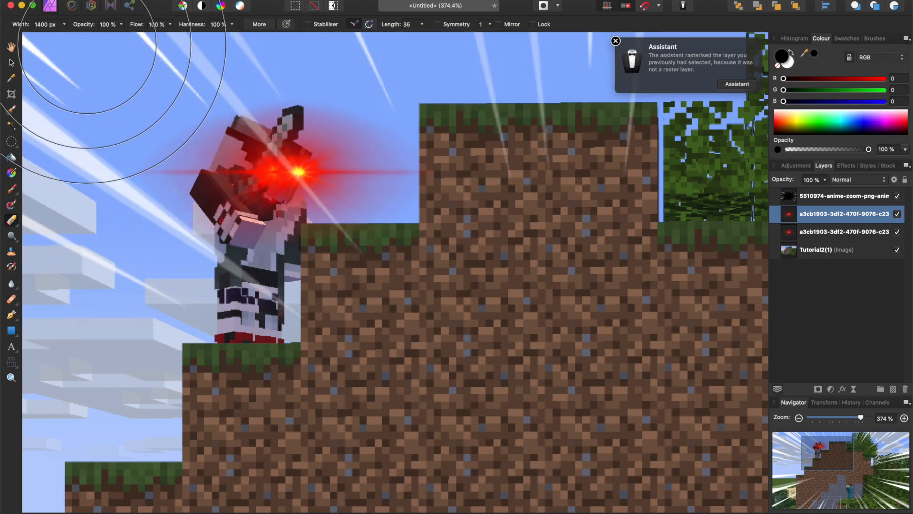
click(65, 26)
mouse_move(86, 36)
mouse_down()
mouse_move(18, 37)
mouse_move(48, 37)
mouse_up()
mouse_move(245, 146)
mouse_down()
mouse_move(236, 184)
mouse_move(241, 193)
mouse_move(258, 165)
mouse_move(253, 223)
mouse_up()
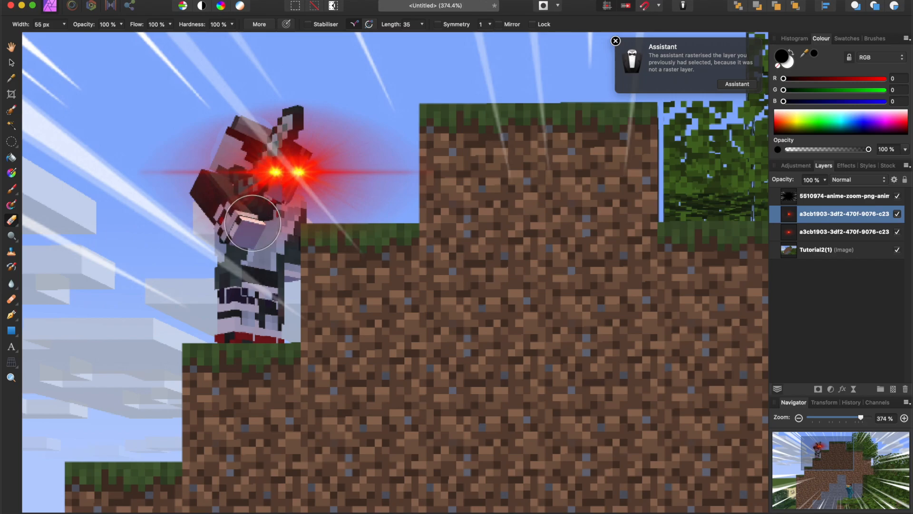
click(7, 62)
scroll(179, 152, down, 10)
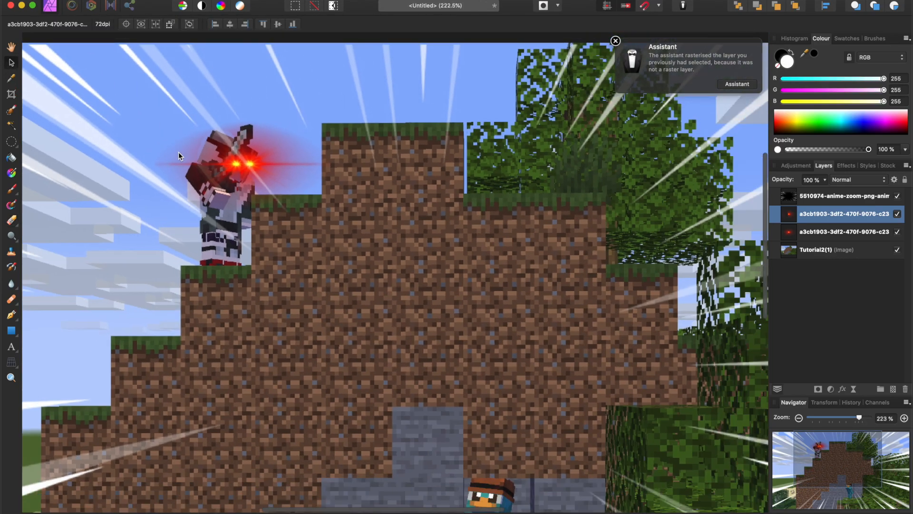
scroll(245, 228, up, 5)
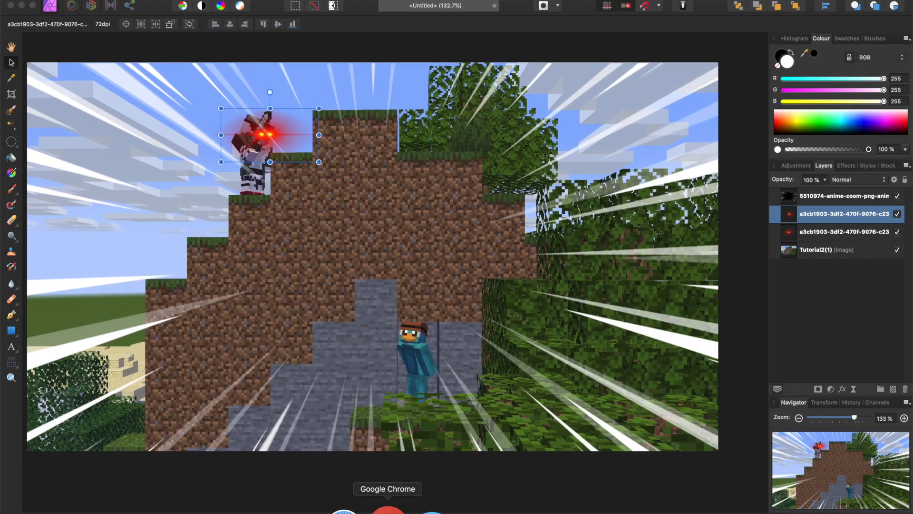
Switch to Chrome and search Google Images for "laughing emoji", filtering the results to transparent images.
click(387, 510)
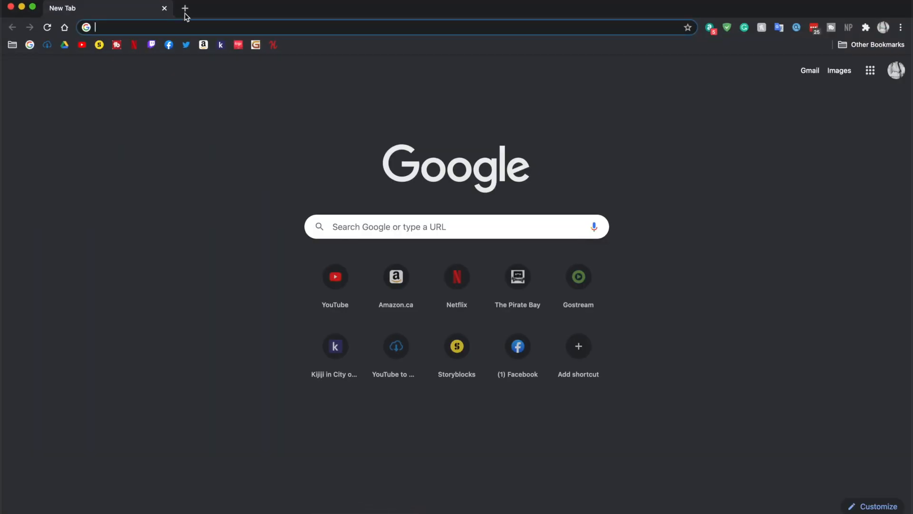
click(184, 29)
text(laughing emoji)
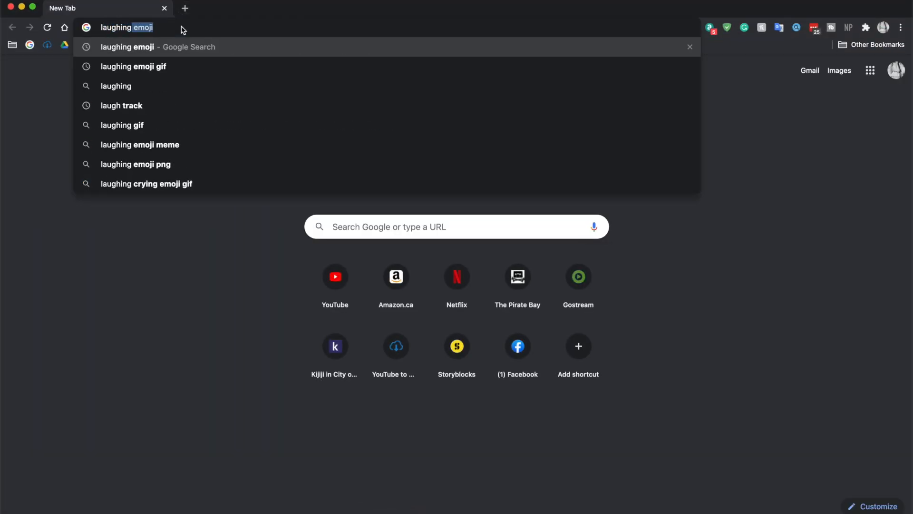
key(Return)
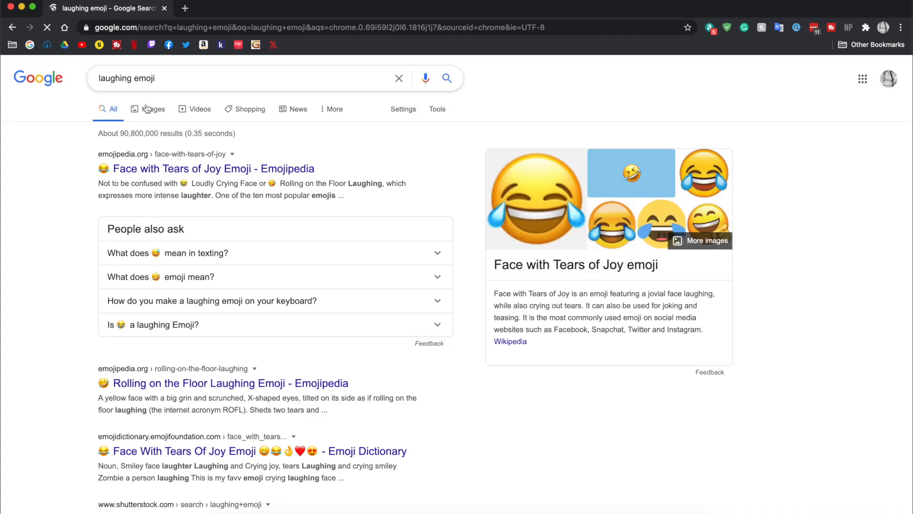
click(147, 108)
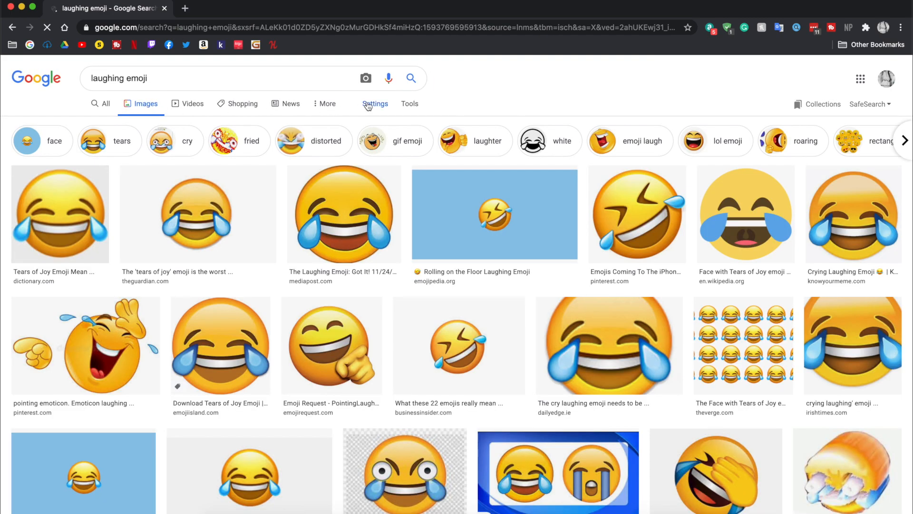
click(408, 105)
click(131, 124)
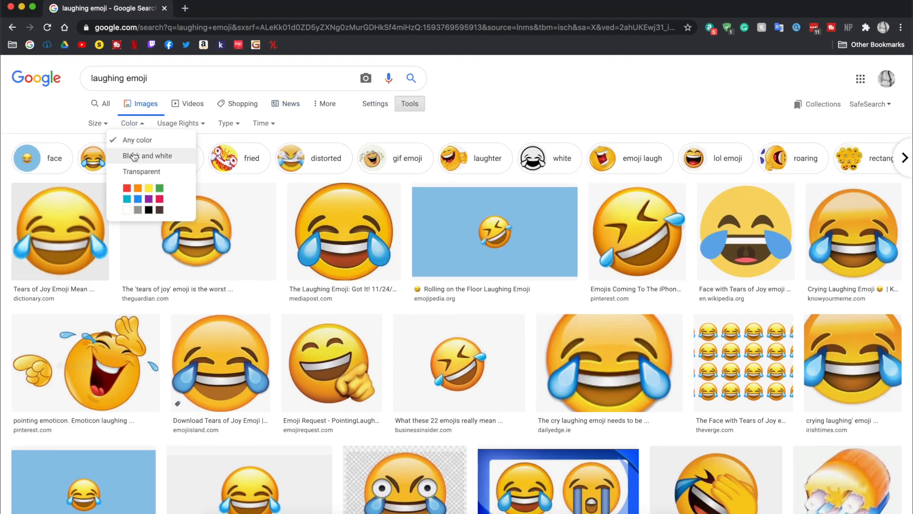
click(134, 173)
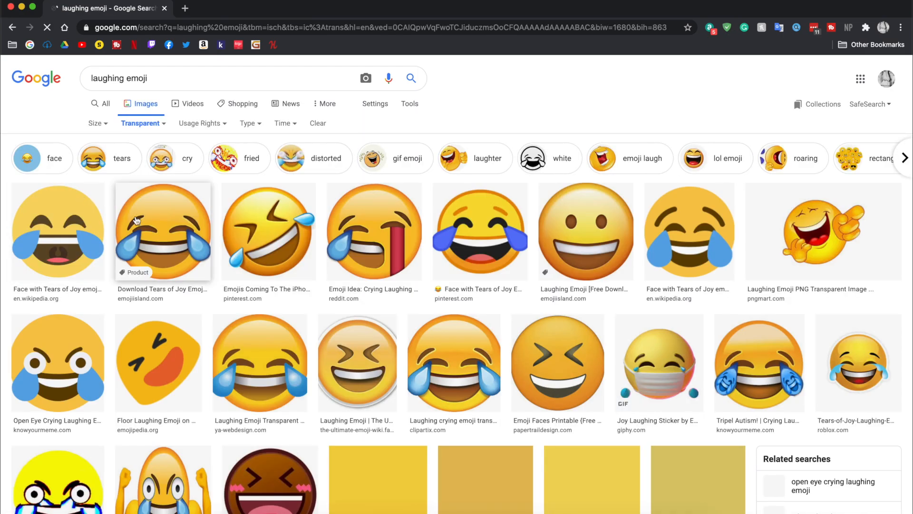
Save Wikipedia's Face with Tears of Joy emoji to the Desktop as the PNG image 1200px-Emojione_1F602.svg.png.
click(58, 232)
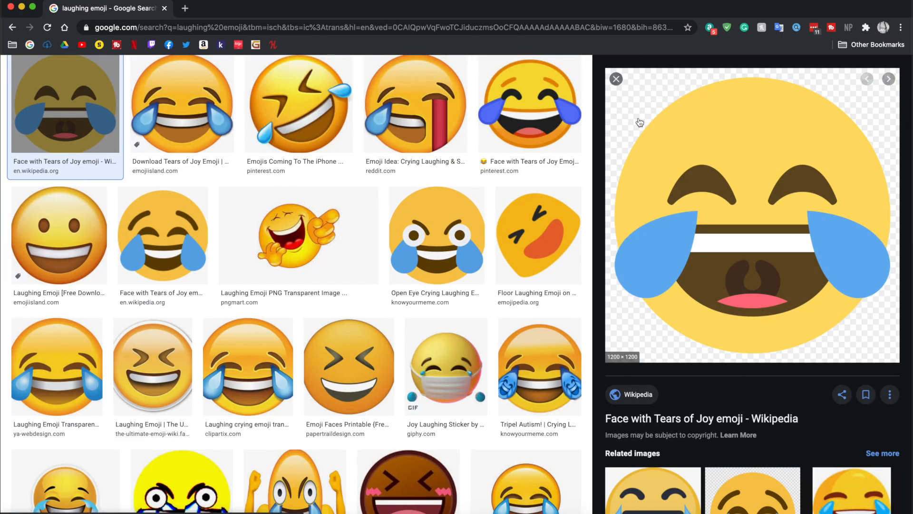
right_click(677, 159)
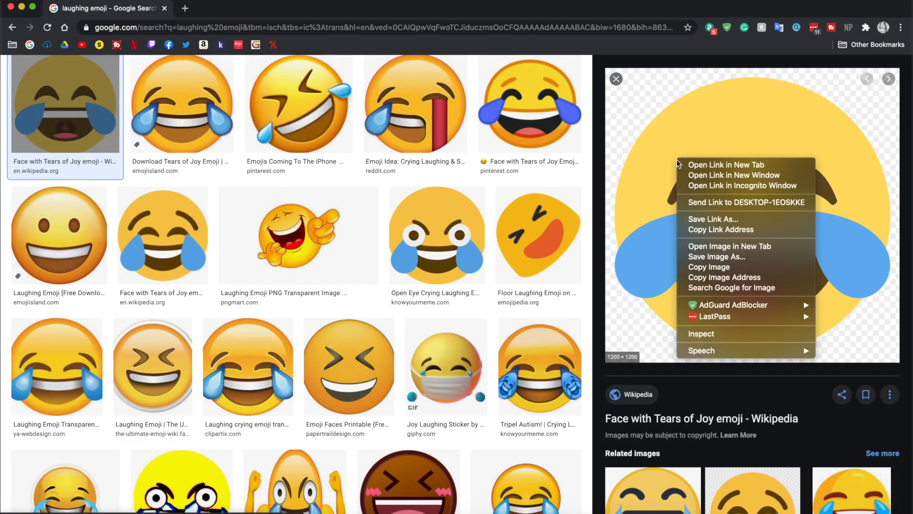
click(718, 257)
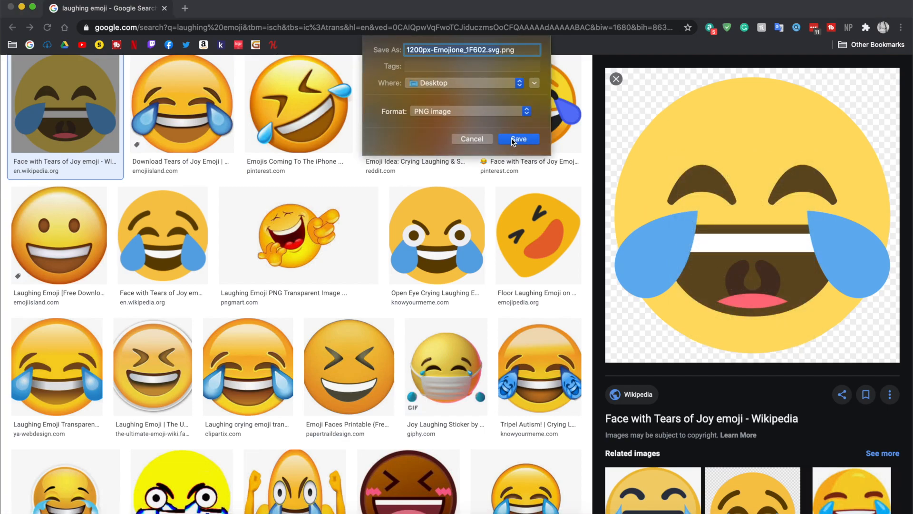
click(512, 140)
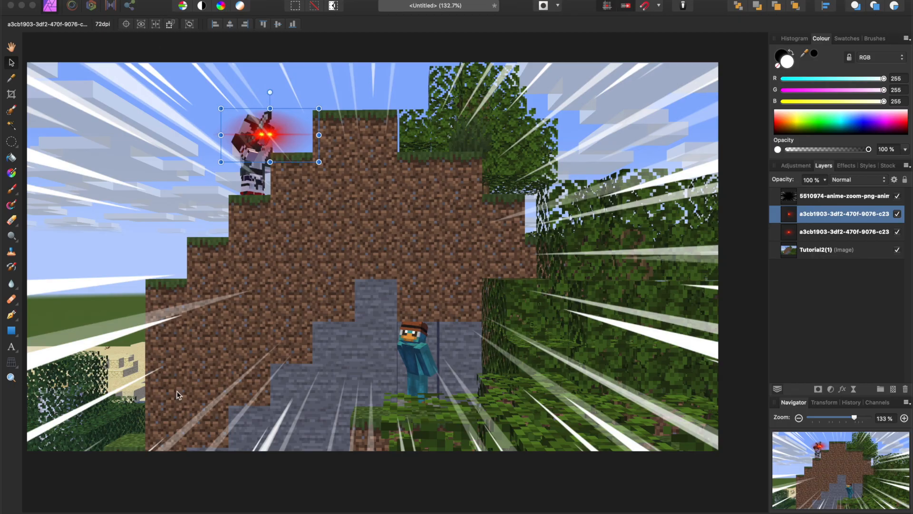
Place 1200px-Emojione_1F602.svg.png from the Desktop folder into the thumbnail document and close the Finder window.
click(221, 508)
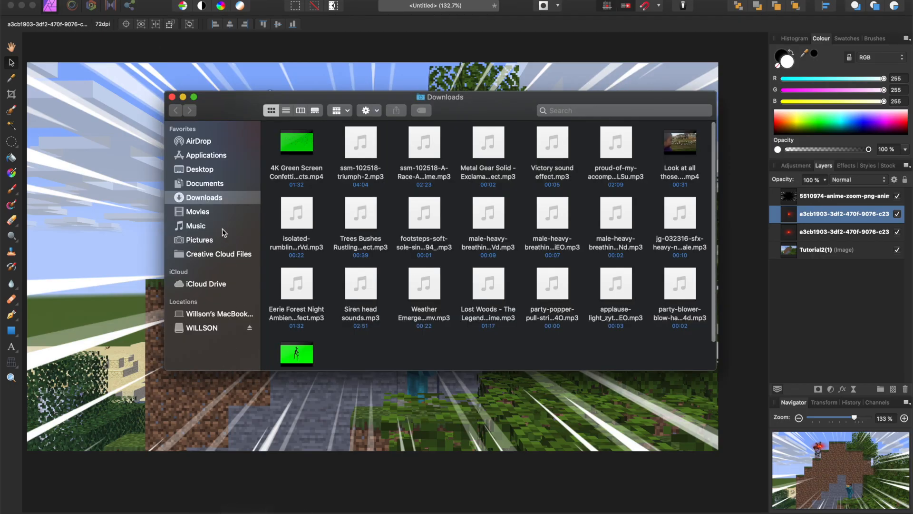
click(199, 170)
drag(580, 275, 120, 195)
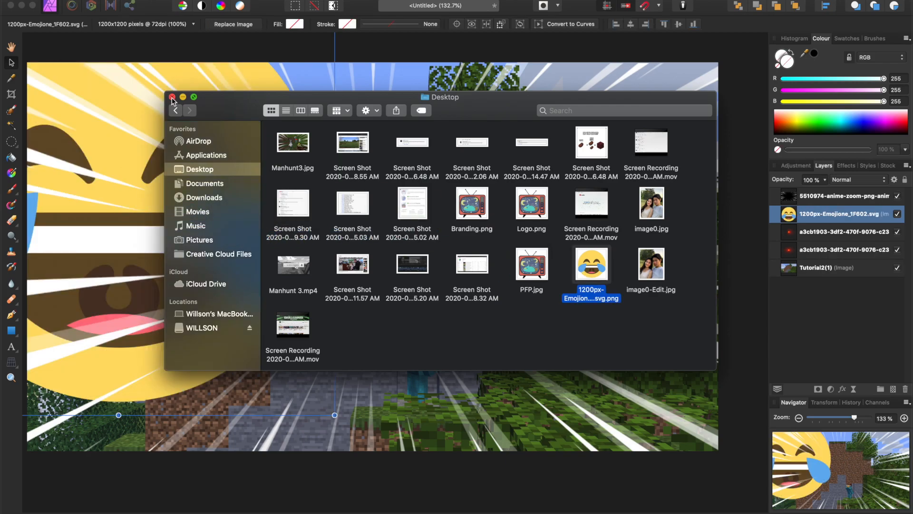
click(172, 97)
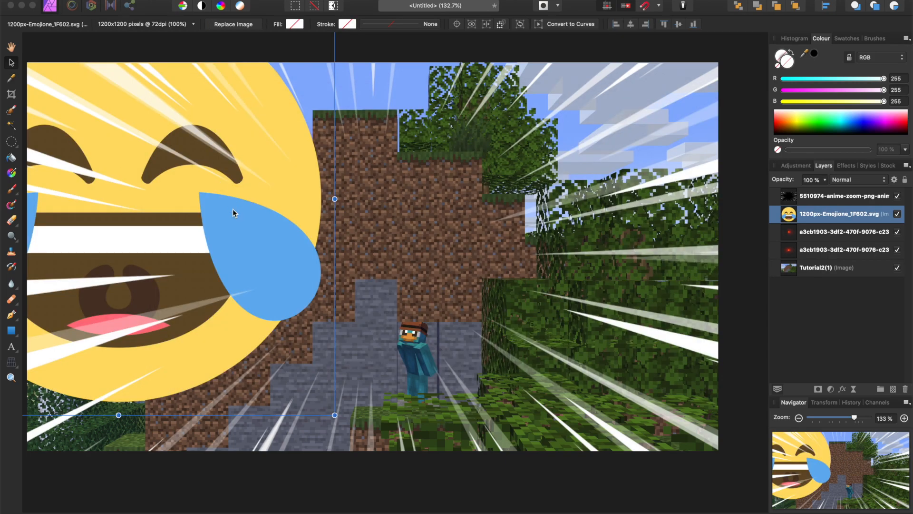
Scale the laughing emoji down to about 22%, tilt it clockwise and position it beside the tree on the hill.
click(334, 415)
drag(334, 415, 107, 188)
drag(83, 134, 605, 316)
drag(627, 372, 499, 284)
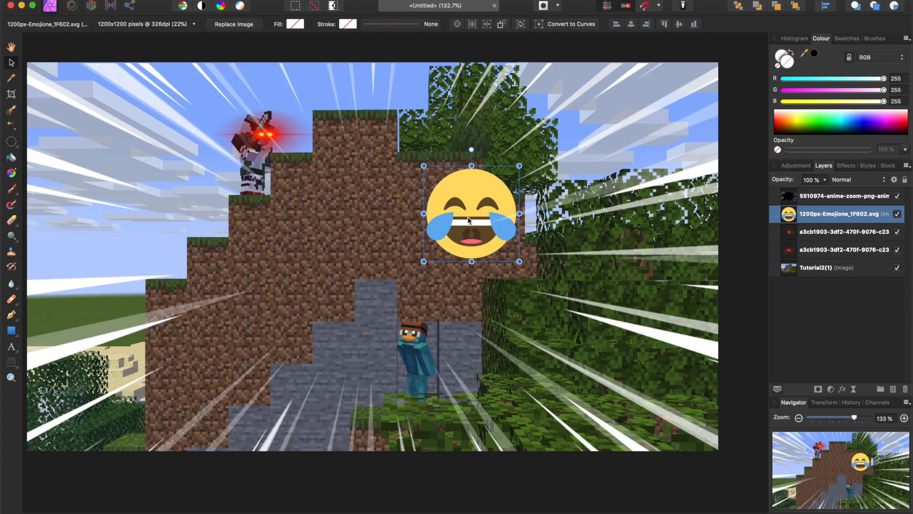
drag(473, 221, 493, 275)
drag(492, 204, 542, 214)
drag(505, 257, 537, 175)
Move the emoji layer above the action lines, reduce its tilt, and enlarge it to fill the sky area beside the tree.
drag(811, 215, 807, 192)
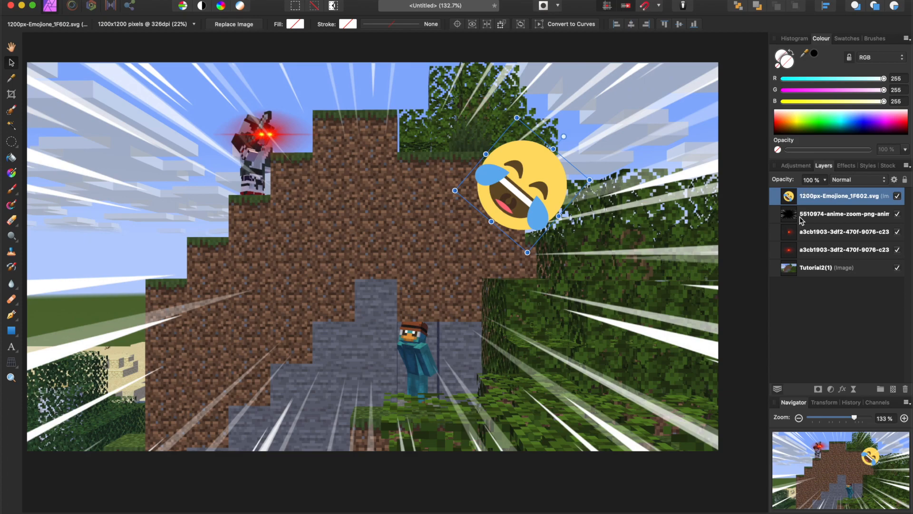
drag(563, 136, 571, 163)
drag(581, 152, 676, 110)
click(423, 271)
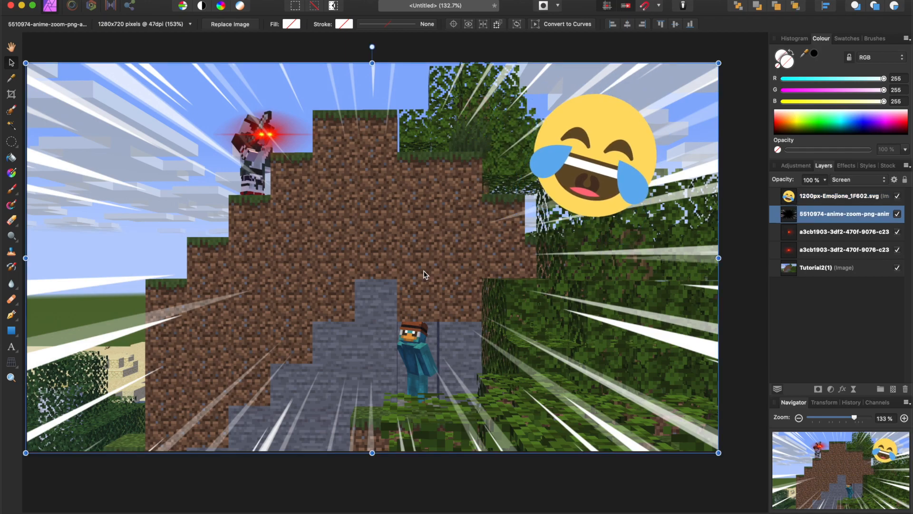
click(387, 509)
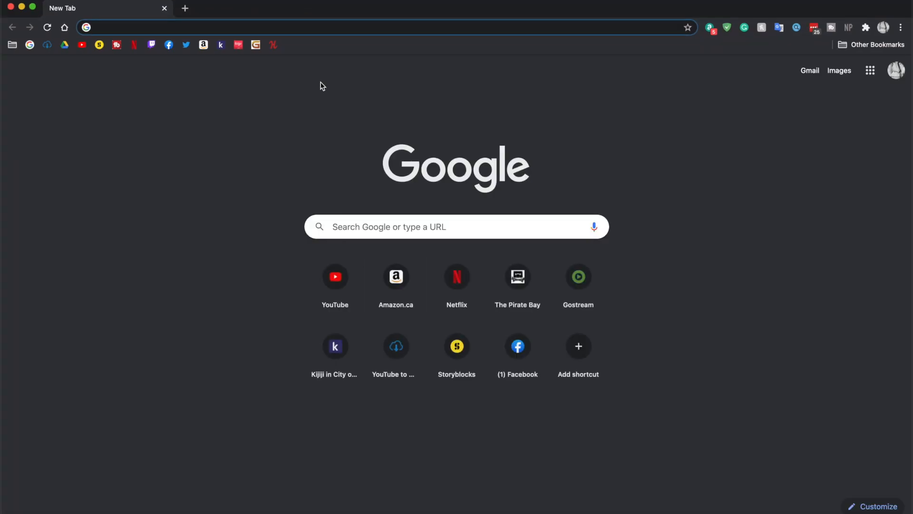
click(163, 9)
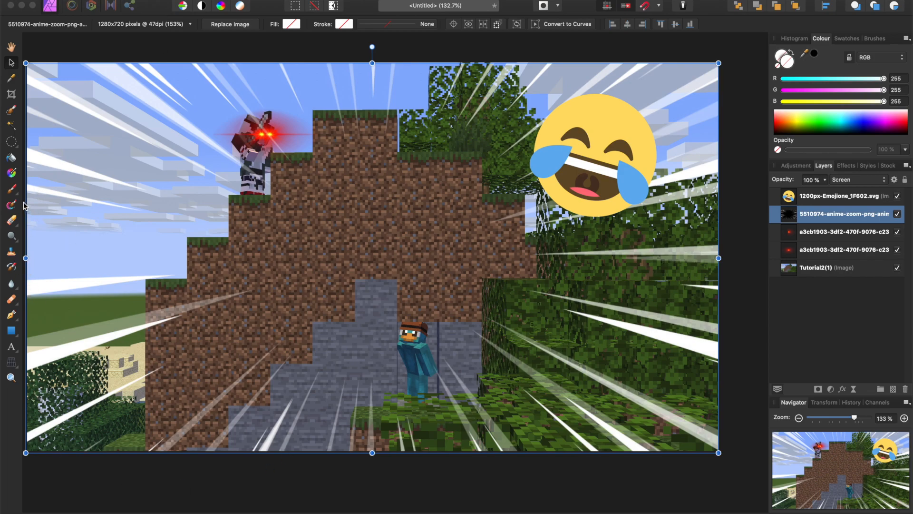
Try painting a red stroke on the action lines layer with a 21 px Paint Brush, and undo it.
click(12, 189)
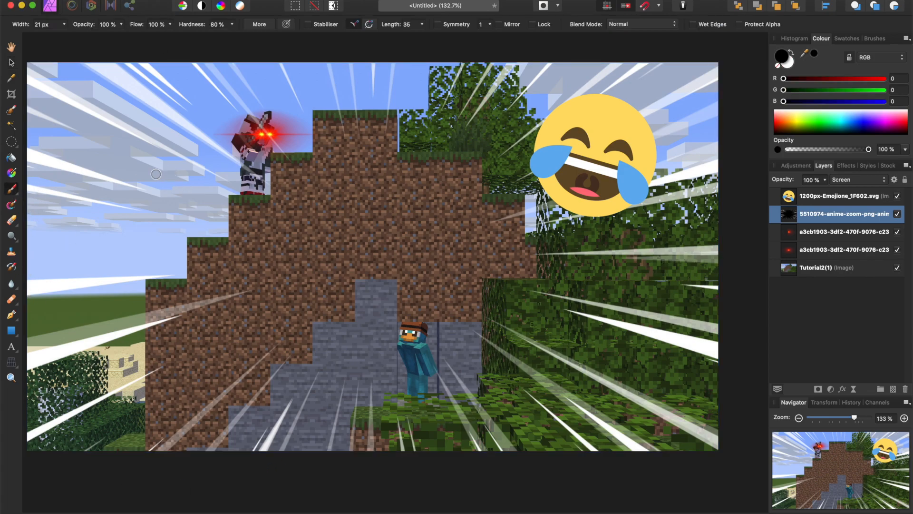
click(185, 206)
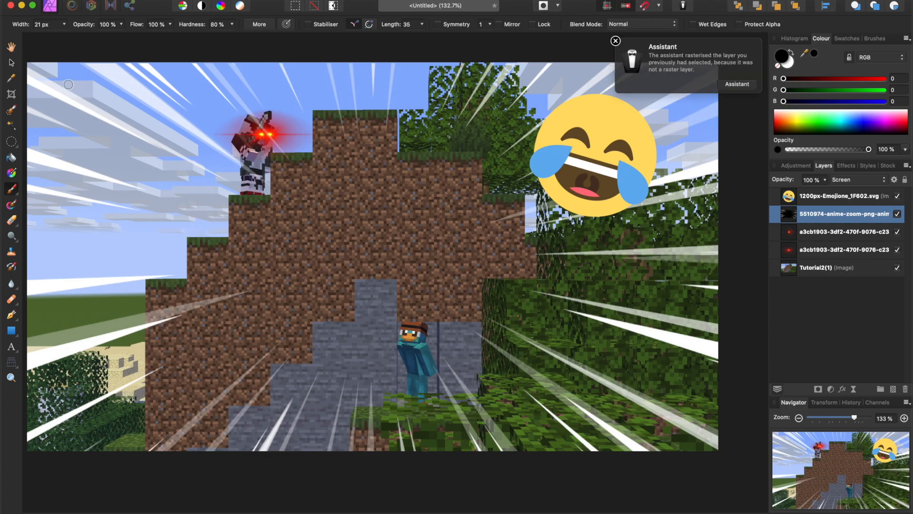
click(615, 41)
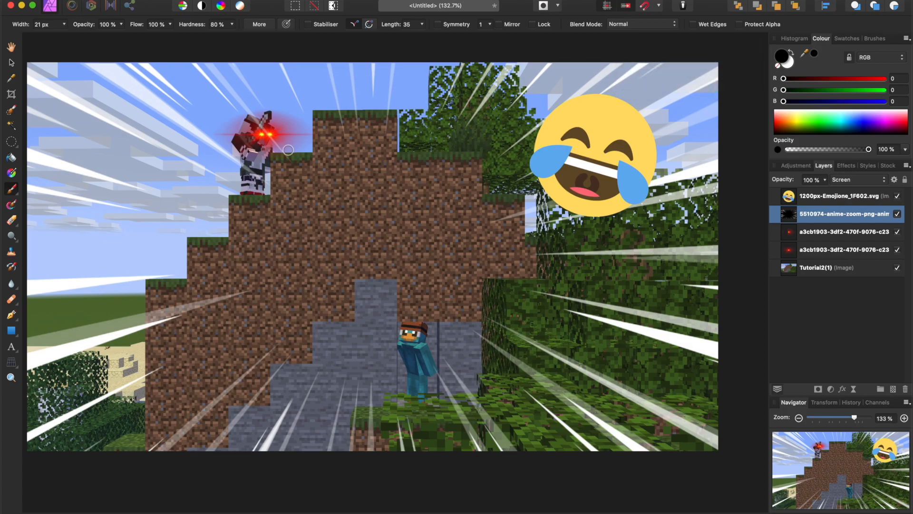
drag(797, 123, 775, 119)
mouse_move(90, 191)
mouse_down()
mouse_move(197, 175)
mouse_move(174, 262)
mouse_up()
key(super+z)
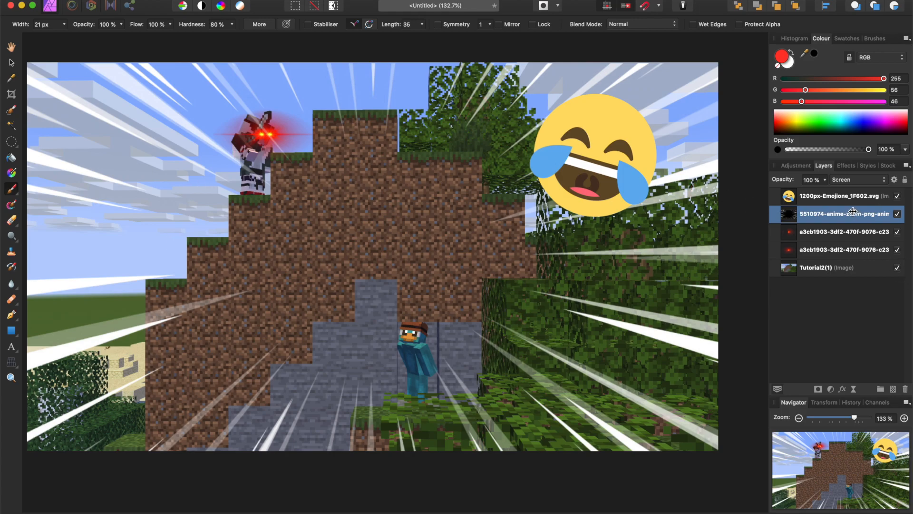
Set the Paint Brush to red (R 241, G 0, B 0), 32 px wide and 100% hardness, with a new pixel layer above the emoji.
click(12, 190)
drag(834, 113, 730, 122)
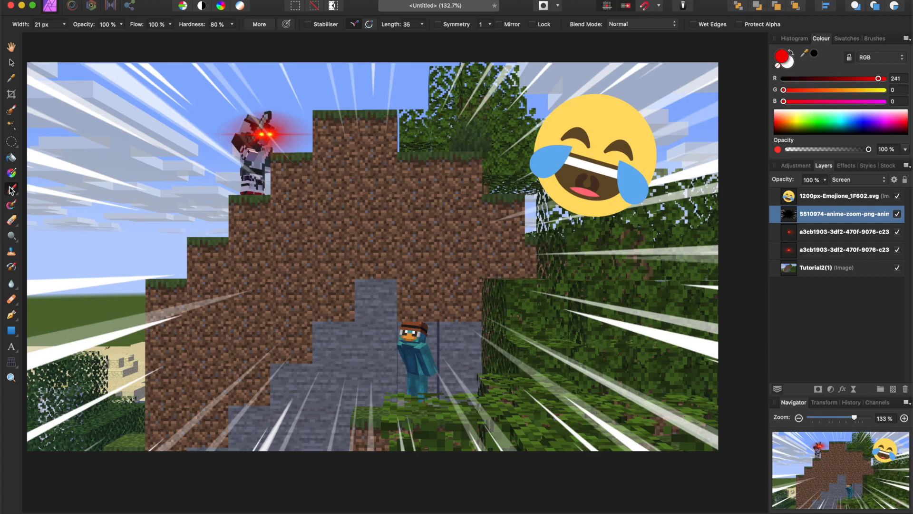
click(64, 24)
click(72, 35)
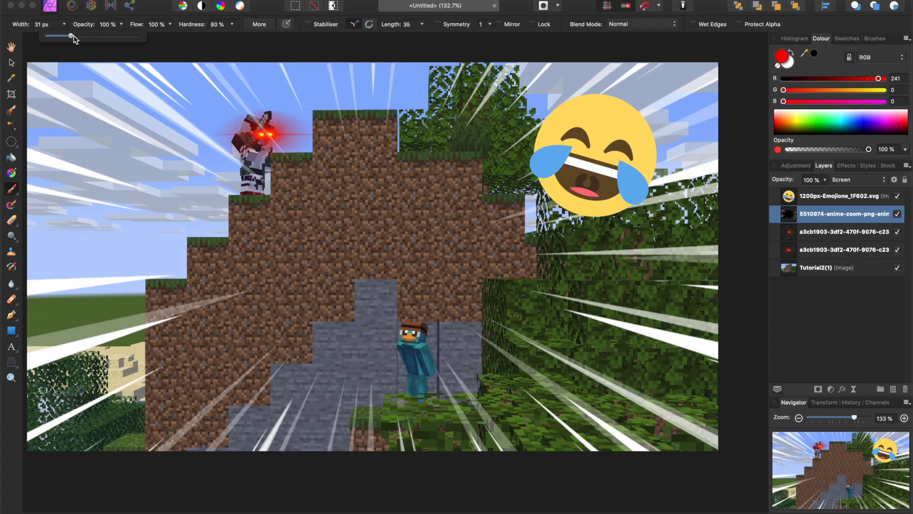
click(232, 25)
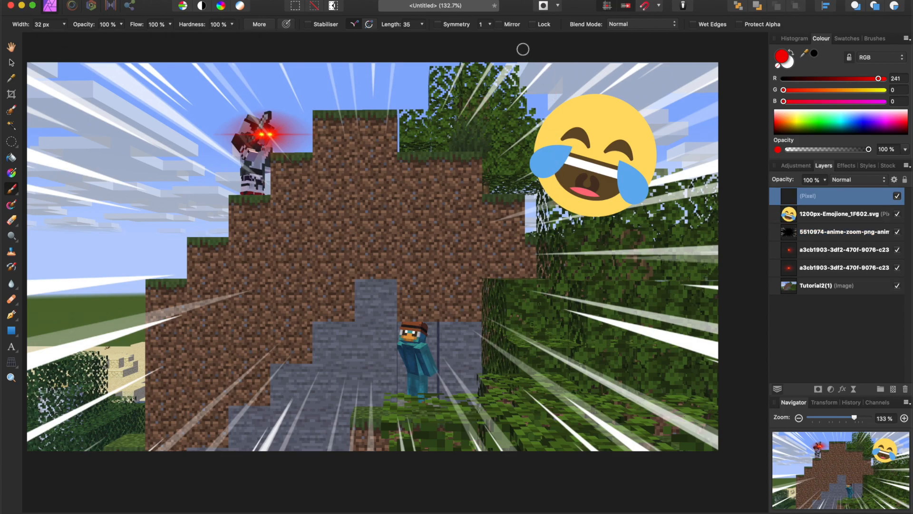
Draw a curved red arrow freehand on the new pixel layer, pointing up towards the hilltop character and replacing any unsatisfactory strokes.
mouse_move(172, 203)
mouse_down()
mouse_move(195, 236)
mouse_move(174, 227)
mouse_move(162, 320)
mouse_up()
key(super+z)
key(super+z)
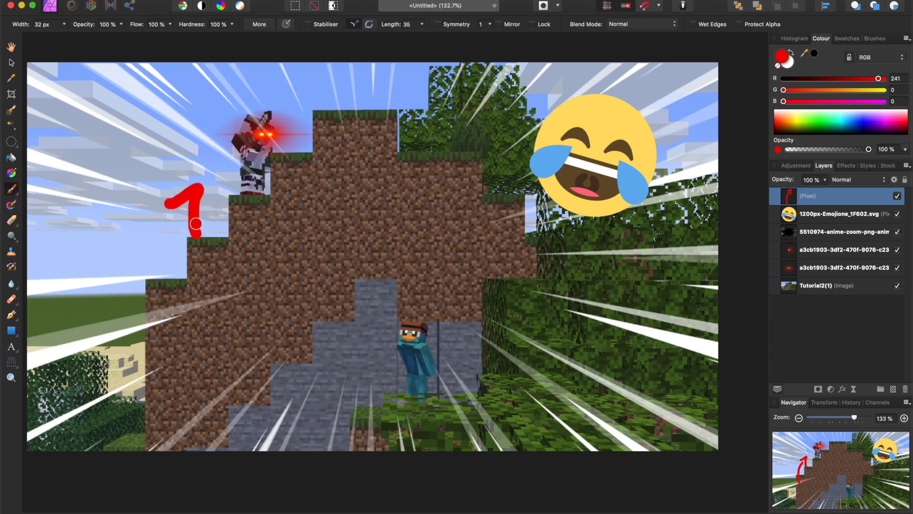
mouse_move(161, 192)
mouse_down()
mouse_move(211, 177)
mouse_move(195, 242)
mouse_move(203, 341)
mouse_up()
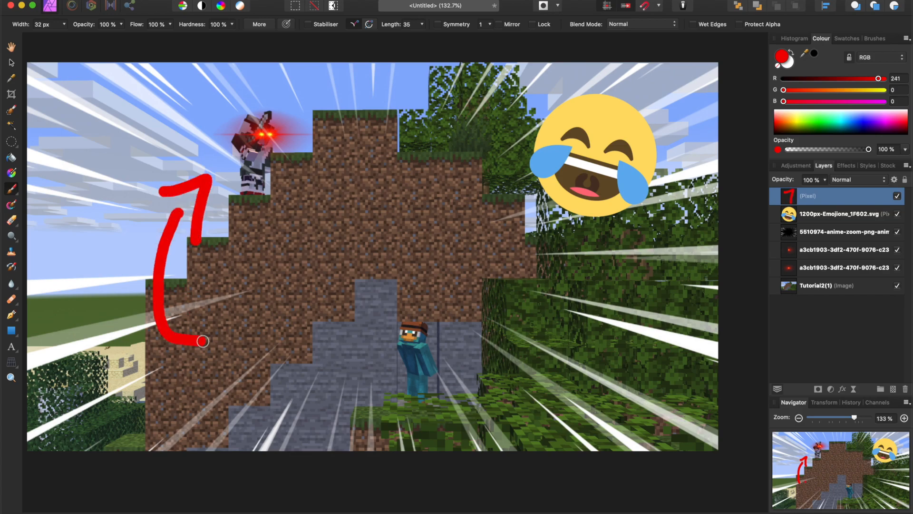
Add the art text "HUNTER" in 175.9 pt Arial beside the arrow's tail and colour it red (R 255, G 6, B 6).
click(11, 347)
drag(227, 373, 272, 370)
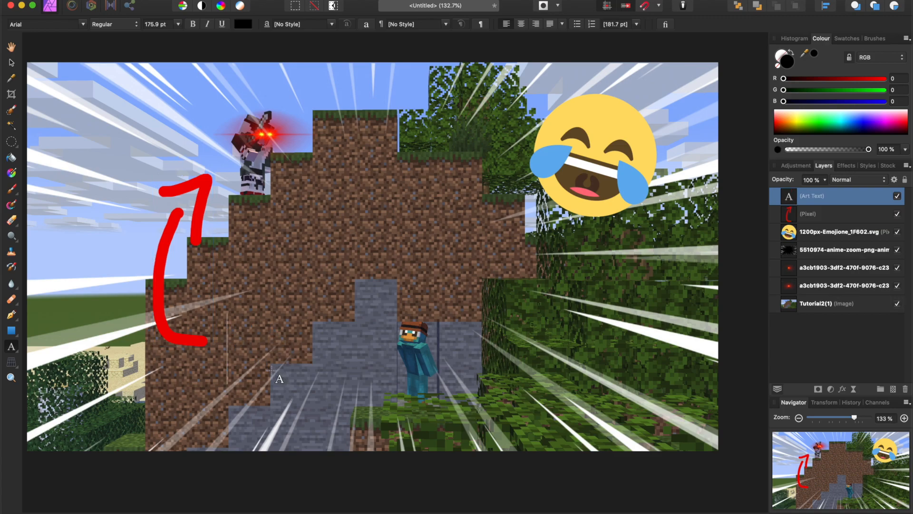
text(HUNTER)
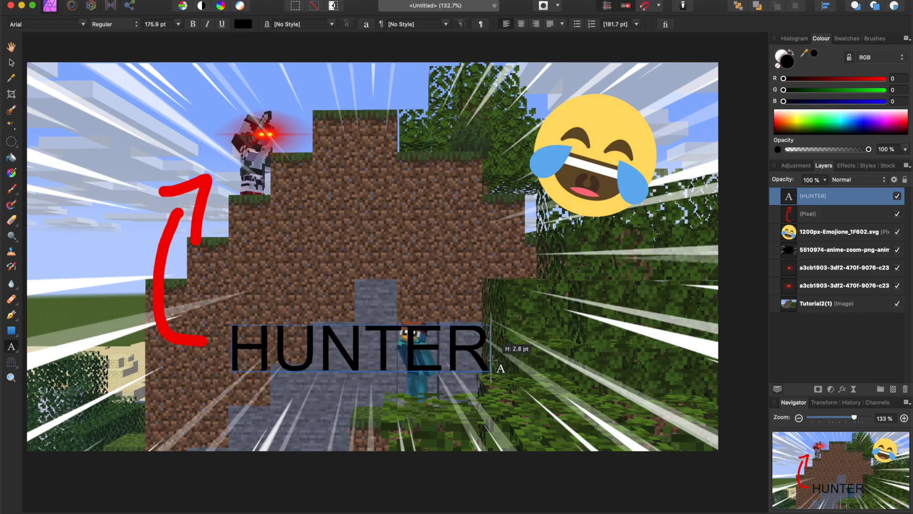
double_click(446, 356)
triple_click(446, 356)
drag(862, 118, 848, 120)
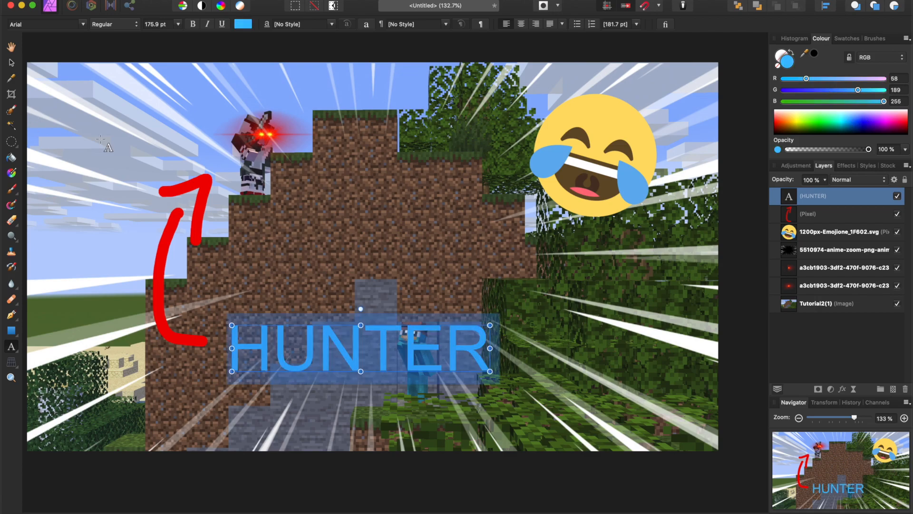
drag(777, 118, 773, 121)
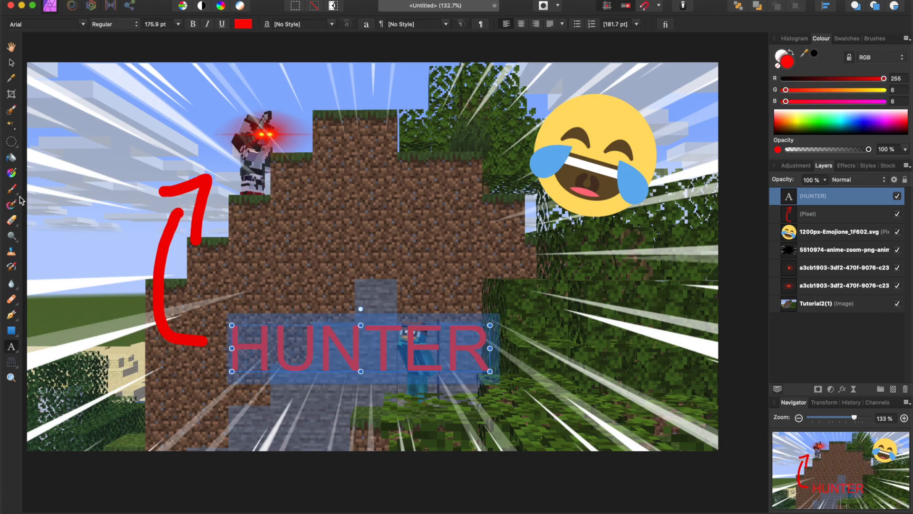
Move the HUNTER text up the dirt hill and scale the drawn arrow down so its tail meets the text.
click(10, 67)
drag(380, 356, 348, 291)
click(832, 217)
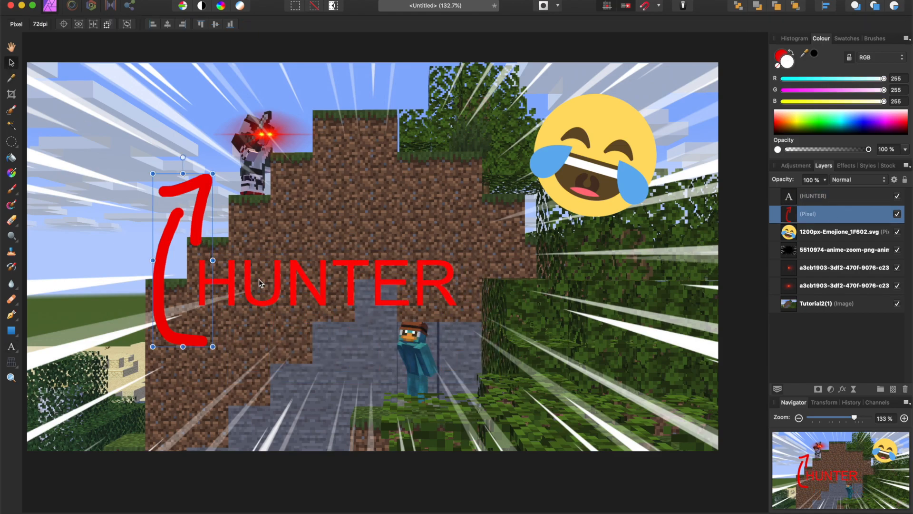
drag(212, 346, 186, 278)
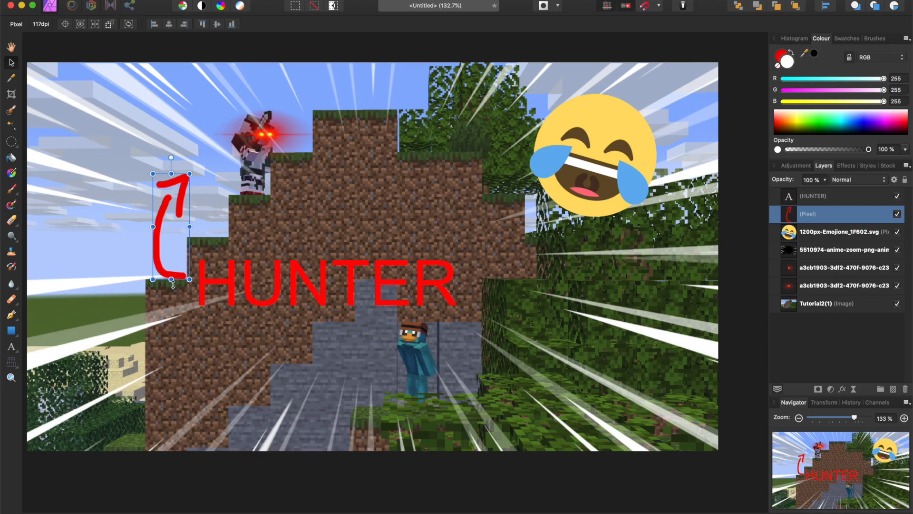
click(267, 241)
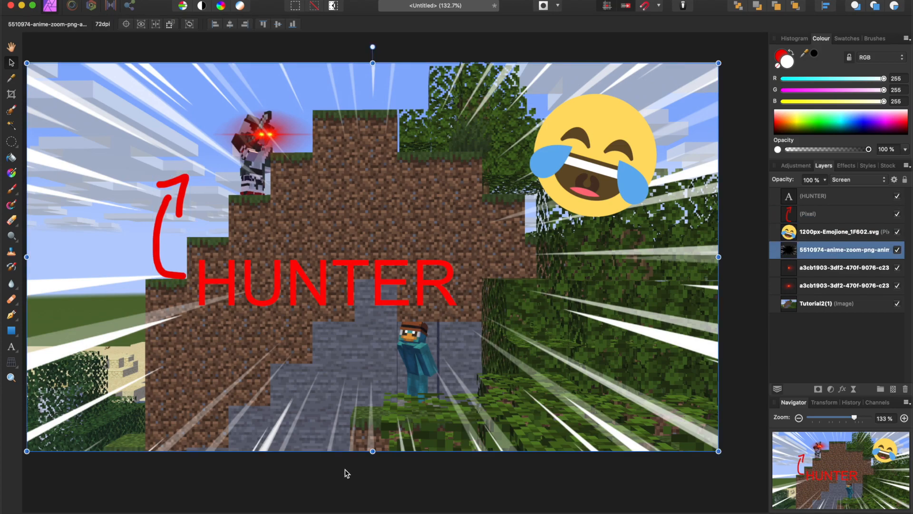
Switch to Chrome and search Google Images for "arrow cartoon", filtering the results to transparent images.
click(395, 505)
click(198, 27)
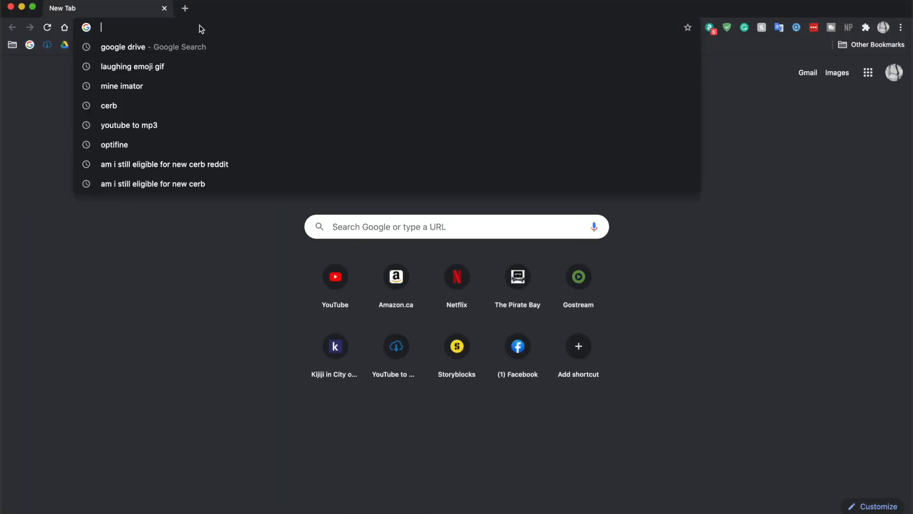
text(arrow)
key(Return)
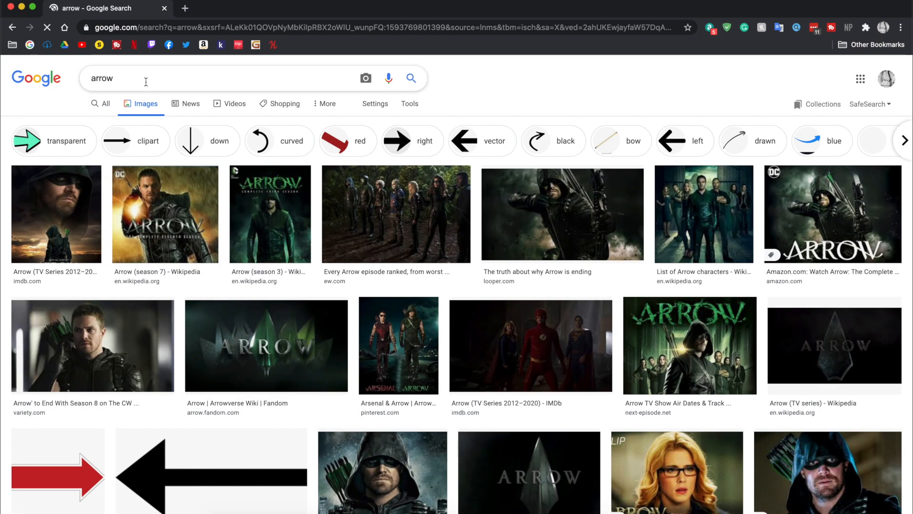
click(147, 81)
text(ca)
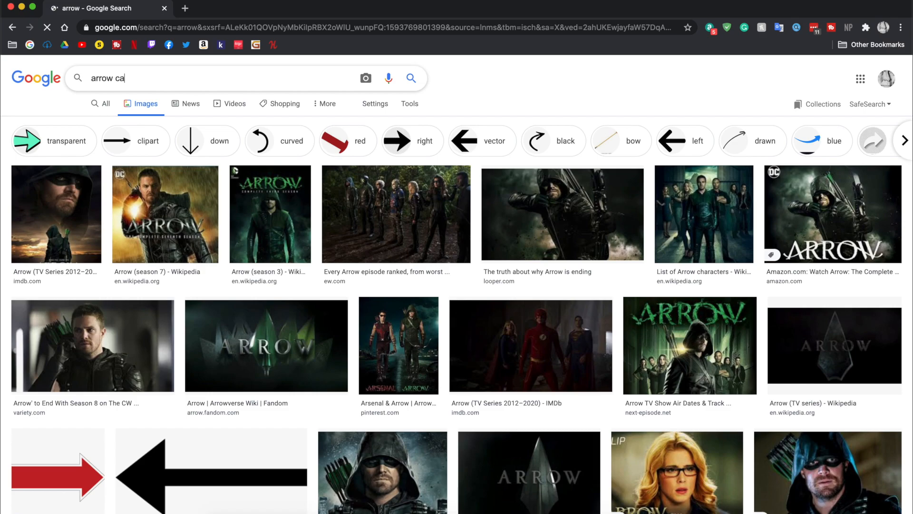
text(rtoon)
key(Return)
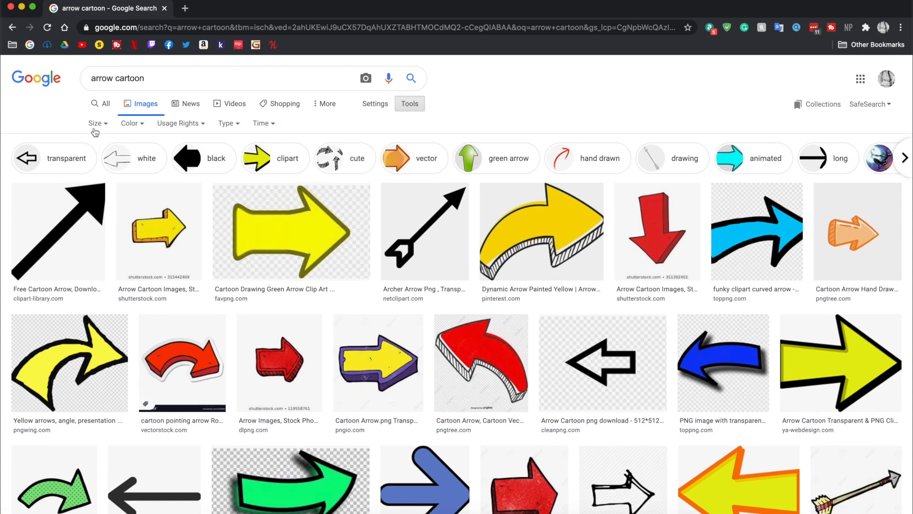
click(95, 123)
click(129, 123)
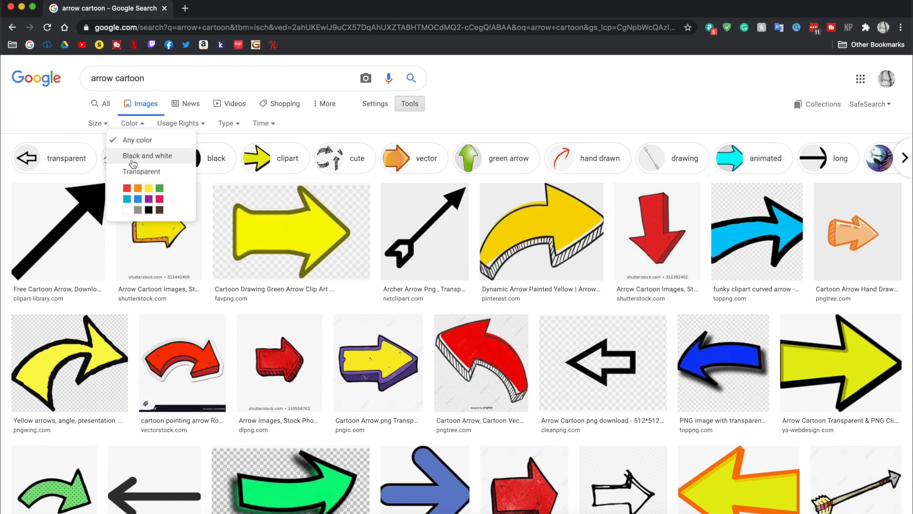
click(137, 172)
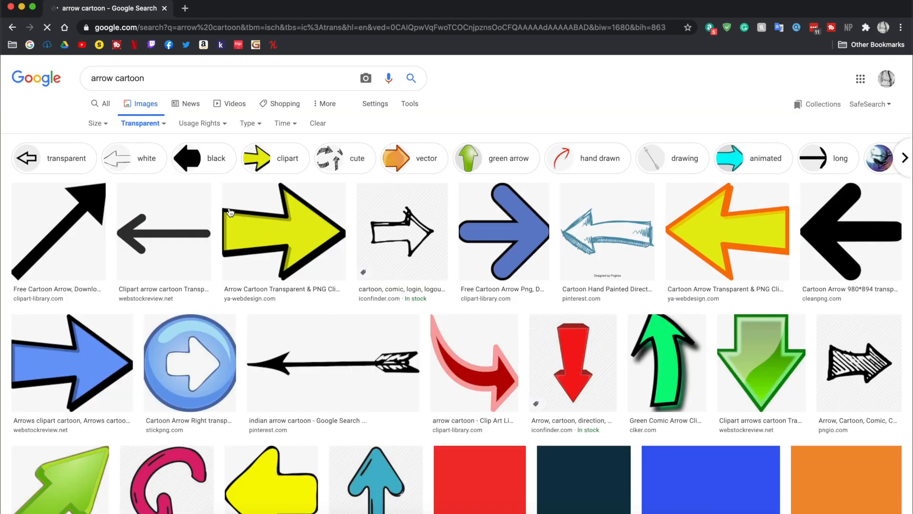
Save Clipart Library's curved red arrow with the pink outline to the Desktop as unnamed.png and close the browser window.
click(476, 386)
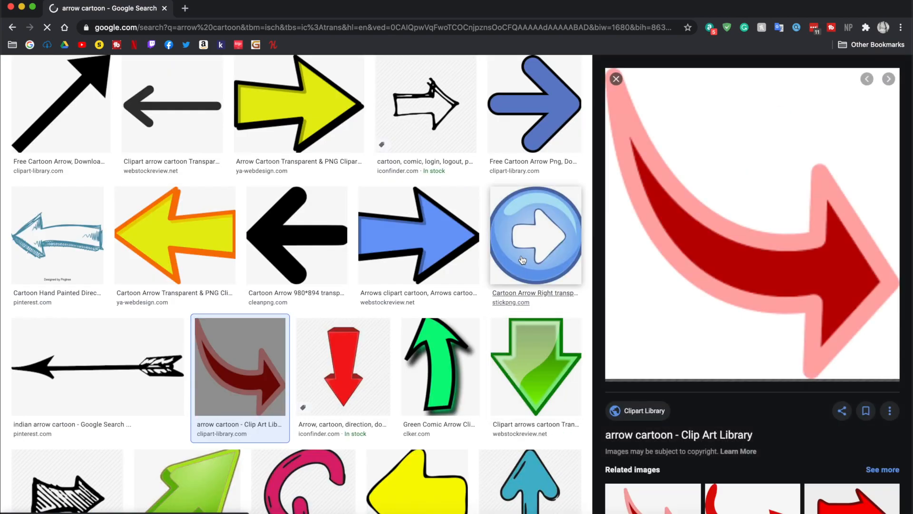
right_click(758, 256)
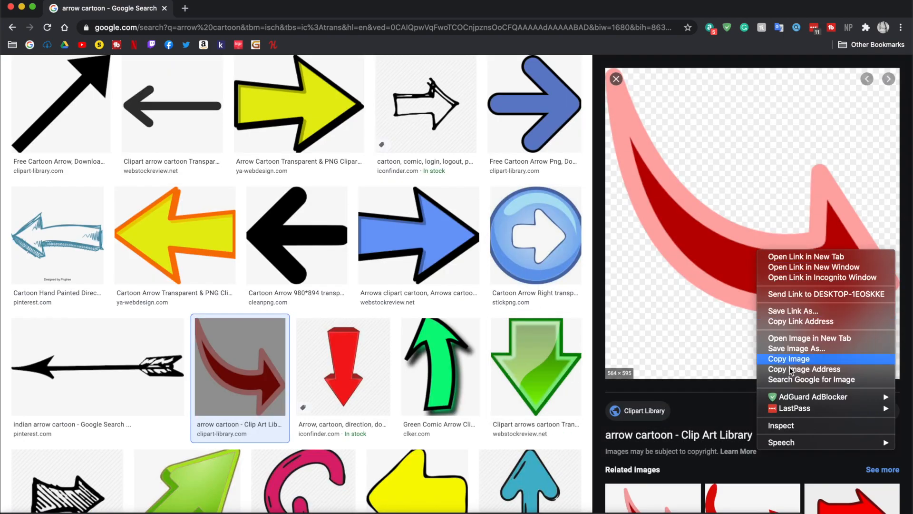
click(790, 351)
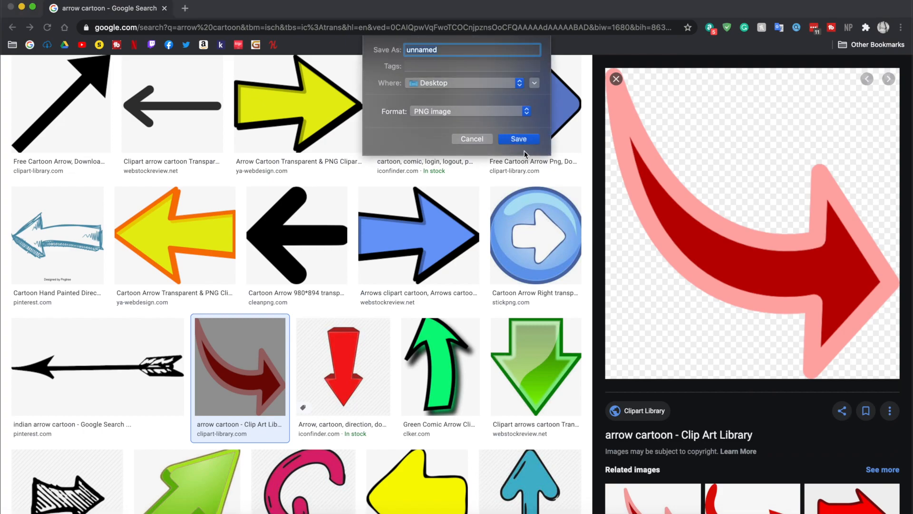
key(Return)
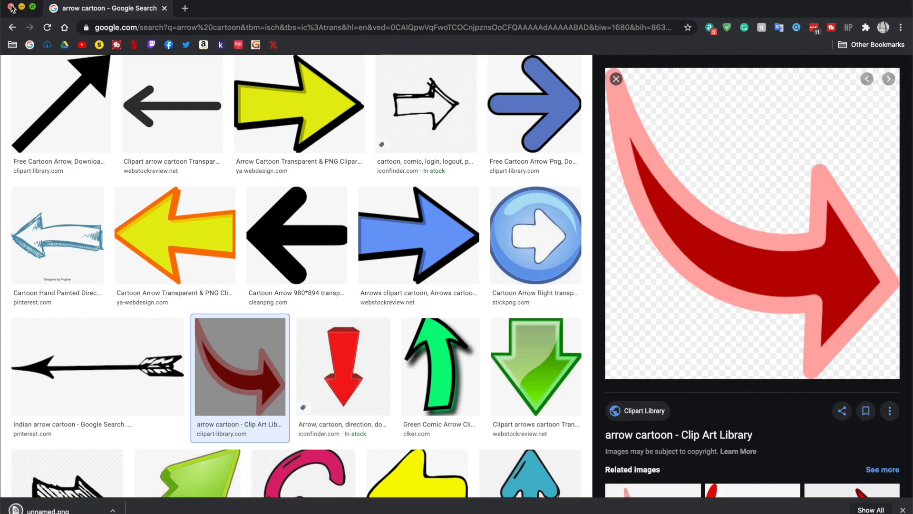
click(11, 6)
Place unnamed.png from the Desktop folder into the thumbnail document.
click(218, 503)
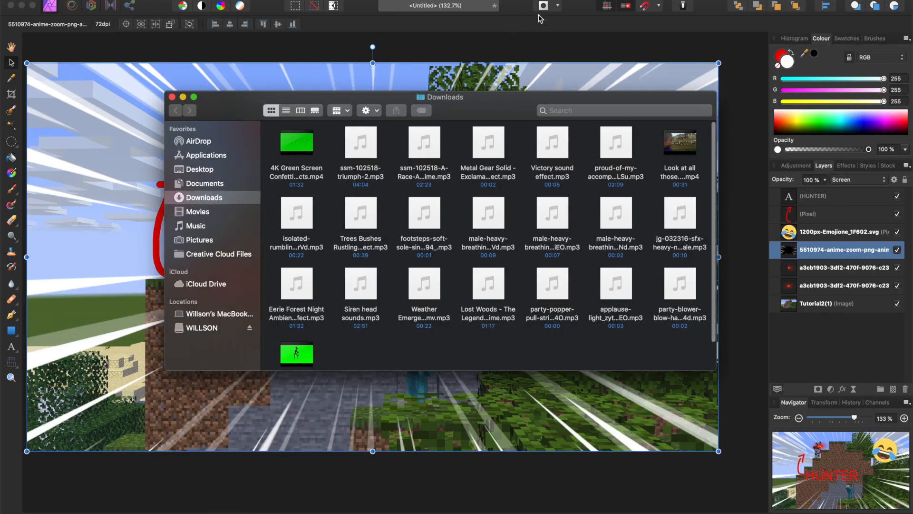
click(203, 170)
drag(409, 332, 133, 240)
click(134, 164)
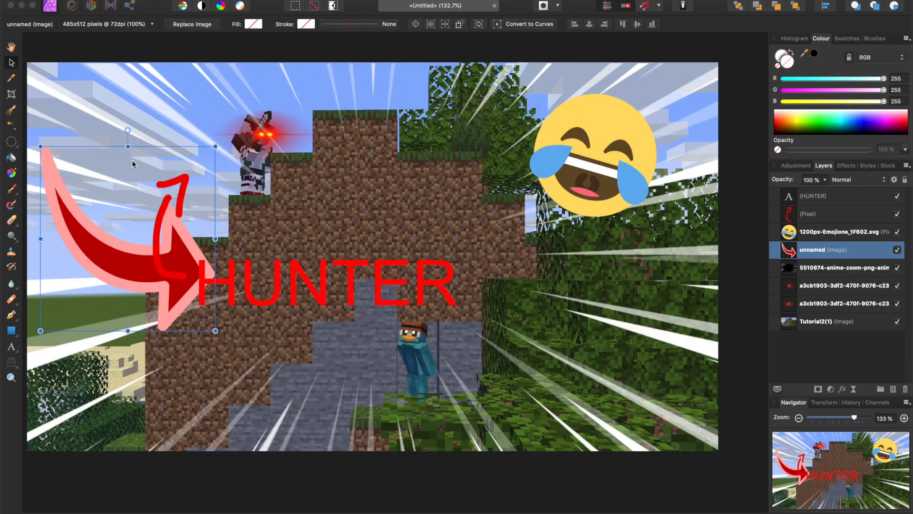
Rotate the curved arrow, scale it down and position it above the HUNTER text, pointing at the character with glowing eyes.
drag(127, 130, 153, 344)
drag(107, 212, 356, 125)
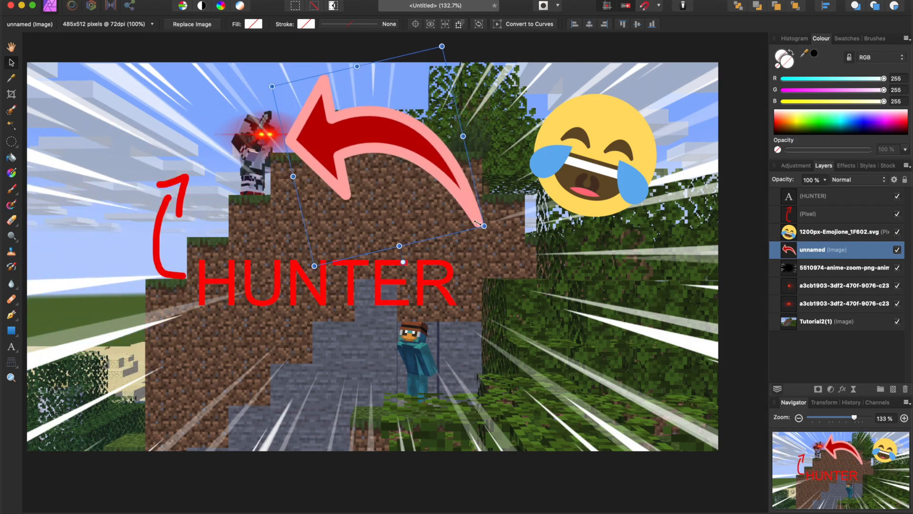
drag(484, 226, 401, 171)
drag(354, 146, 366, 194)
drag(364, 247, 312, 246)
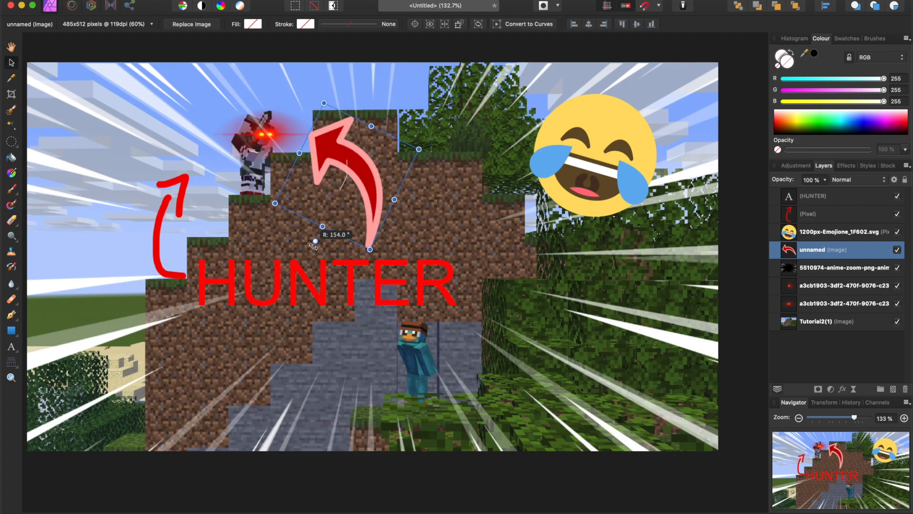
Delete the pixel layer holding the hand-drawn red arrow.
click(815, 213)
key(Delete)
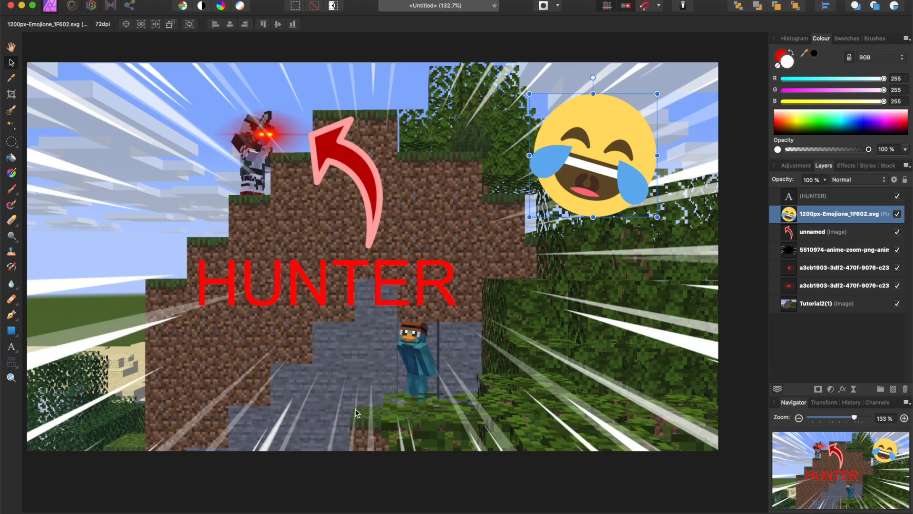
click(298, 404)
scroll(374, 286, down, 4)
scroll(428, 276, up, 2)
scroll(461, 272, right, 1)
scroll(461, 275, up, 2)
scroll(640, 473, up, 2)
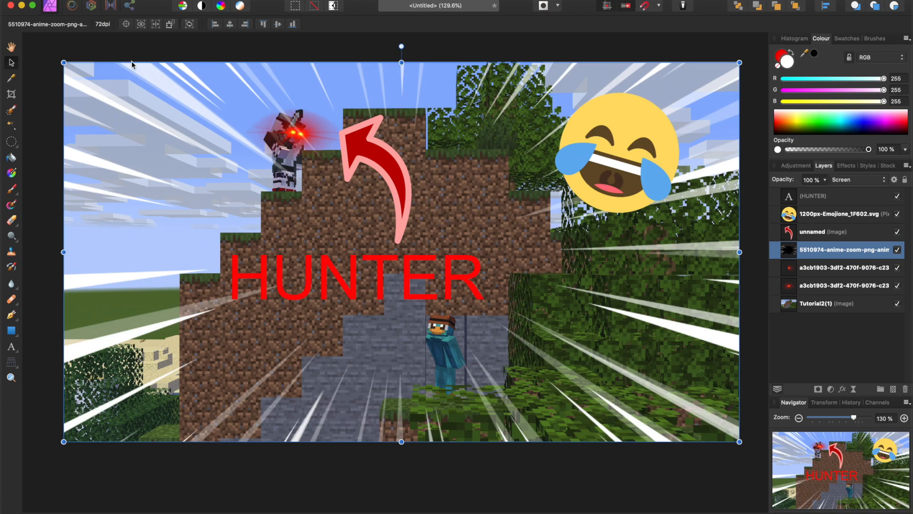
Export the whole document to the Desktop as "Tutorial 2", a 1920 x 1080 px best-quality JPEG, and close the image preview.
click(98, 0)
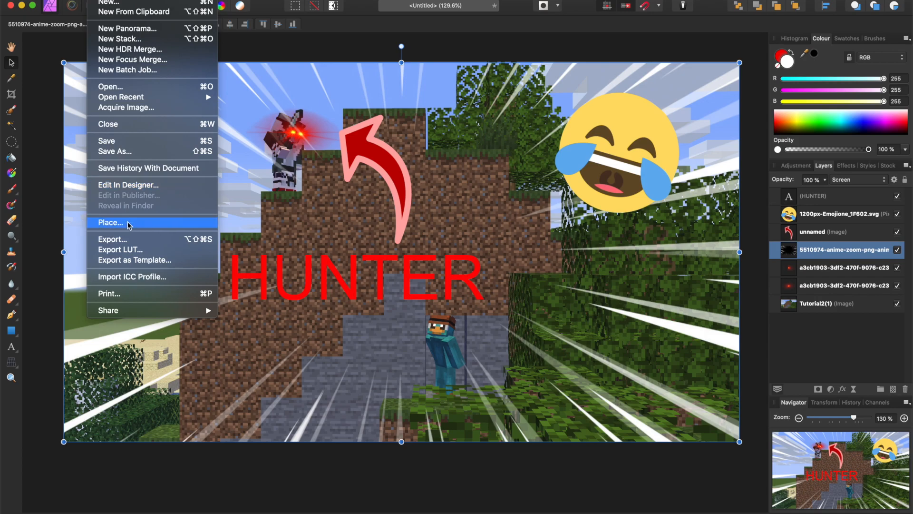
click(130, 240)
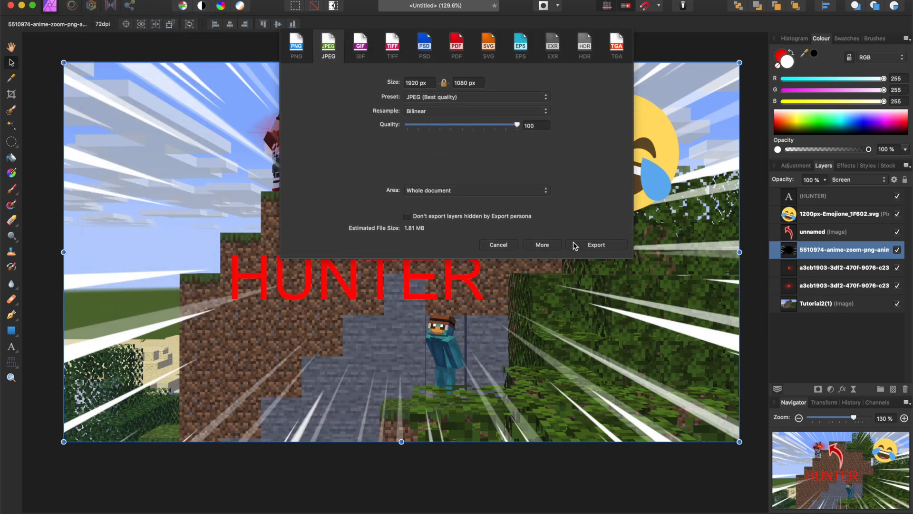
key(Tab)
click(594, 246)
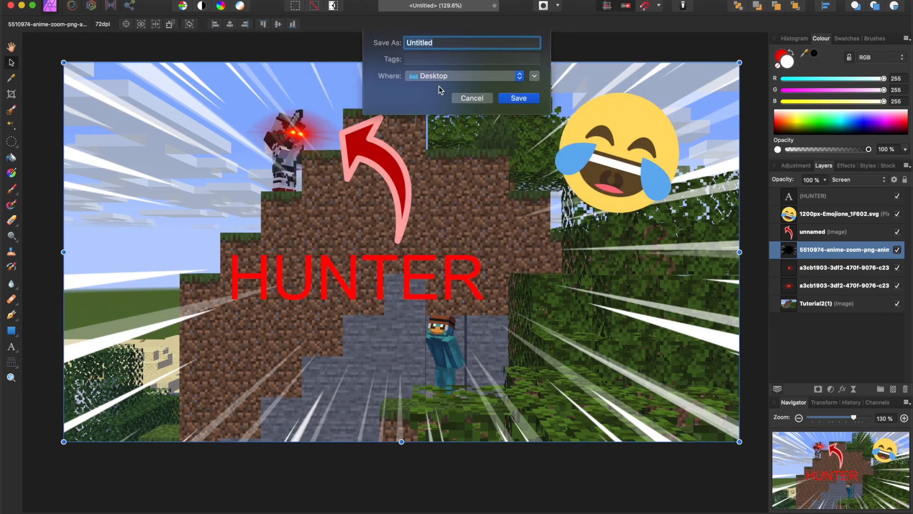
text(Tutorial 2)
click(514, 99)
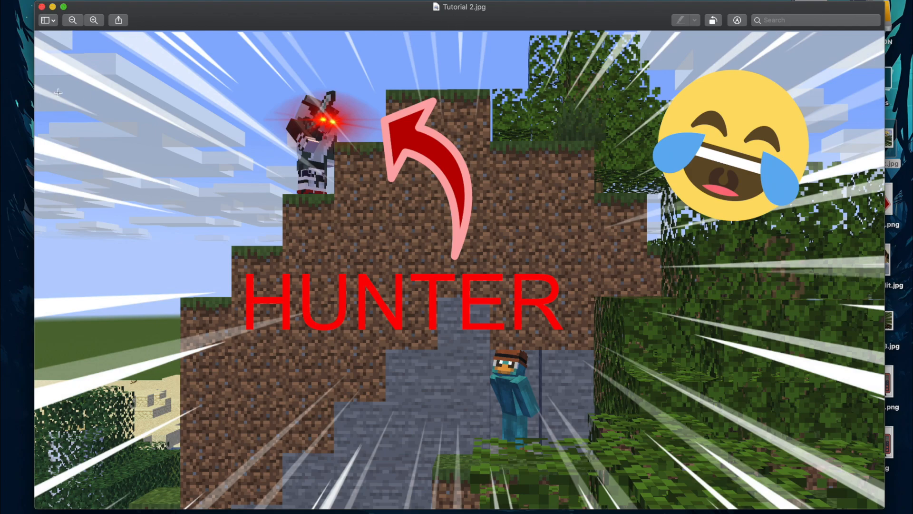
click(42, 7)
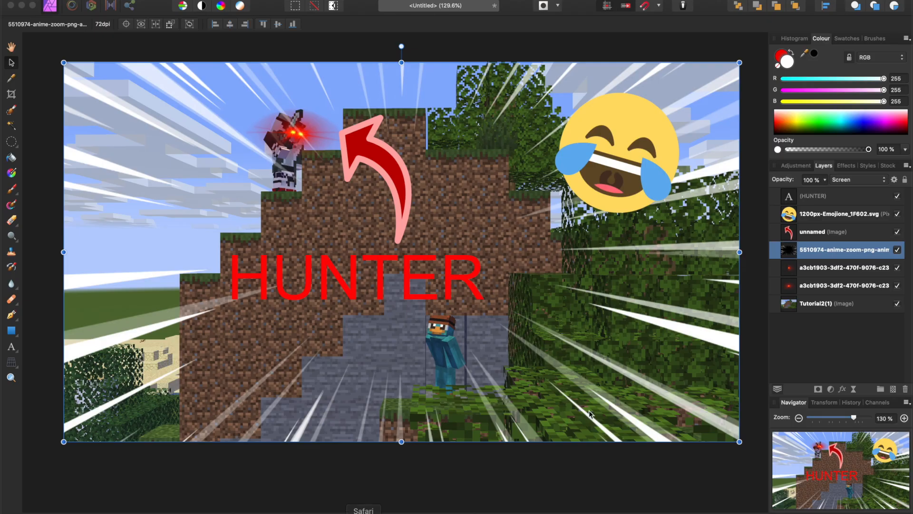
click(115, 88)
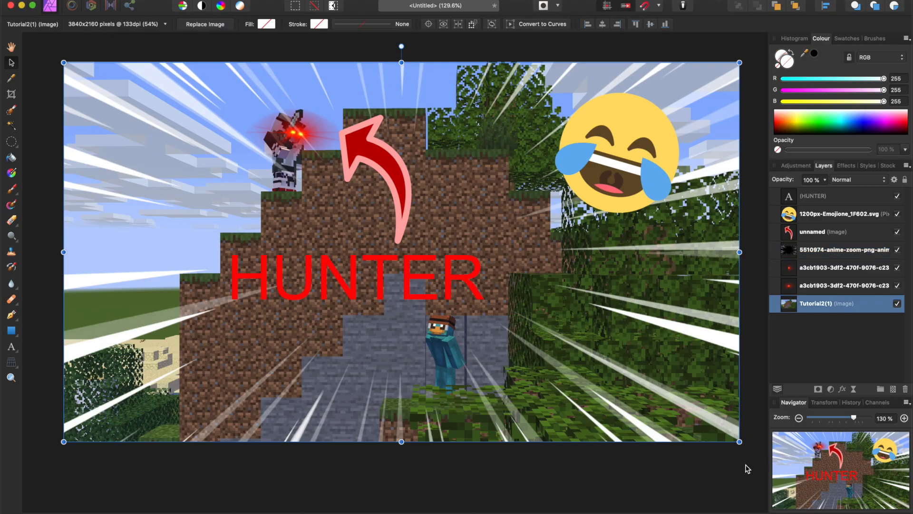
click(10, 5)
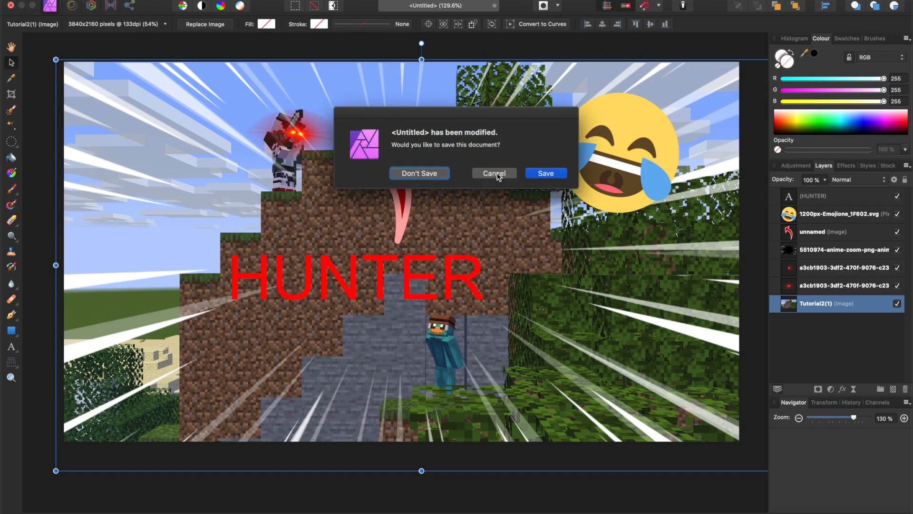
click(546, 173)
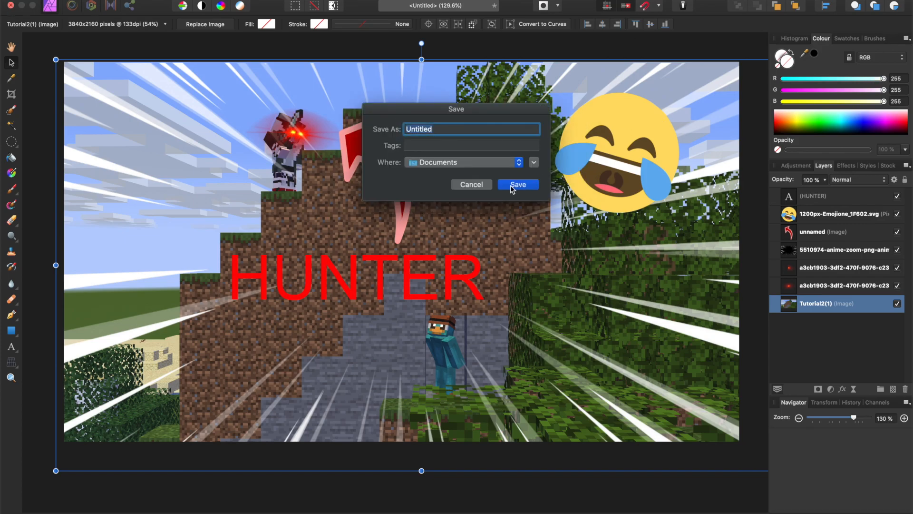
click(472, 184)
Save the layered document in the Documents folder, entering a file name that begins with "Tuto".
click(96, 0)
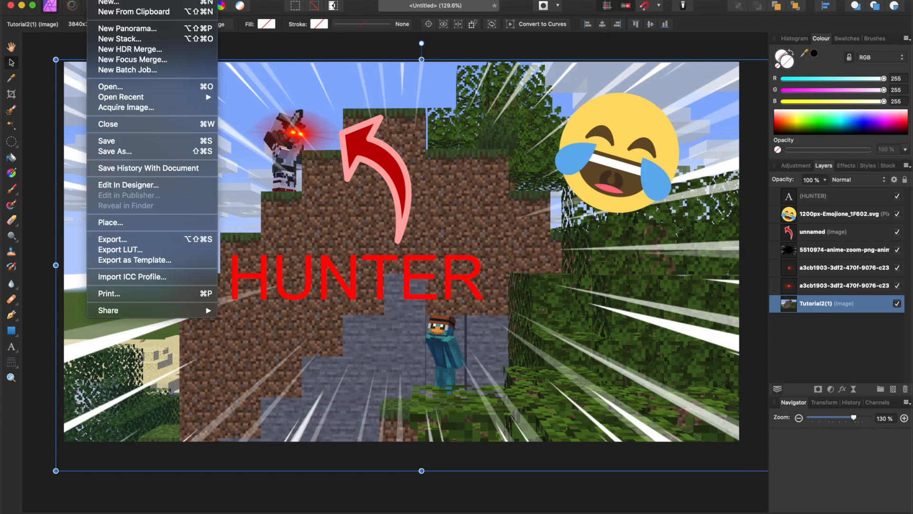
click(129, 138)
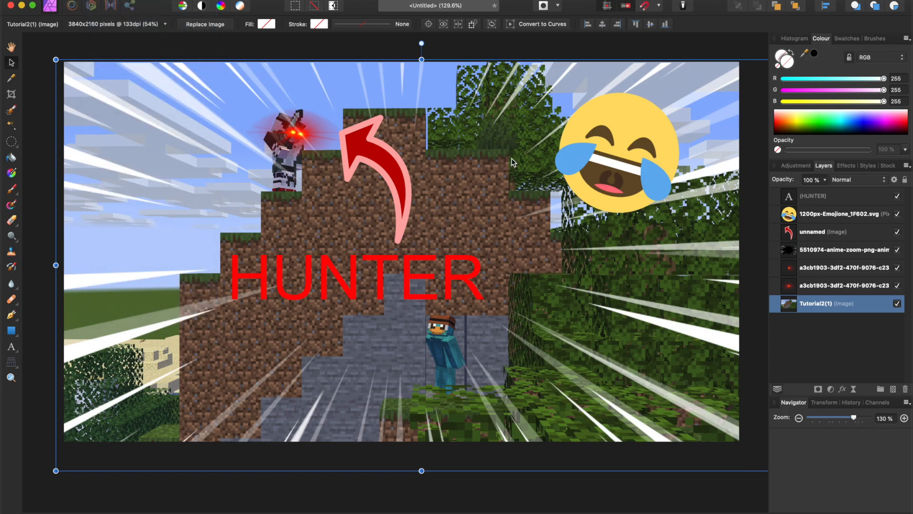
text(Tuto)
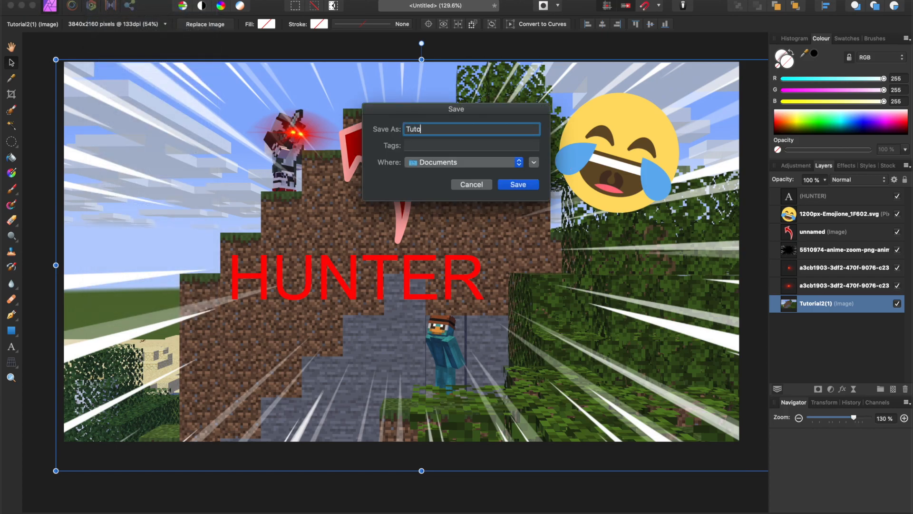